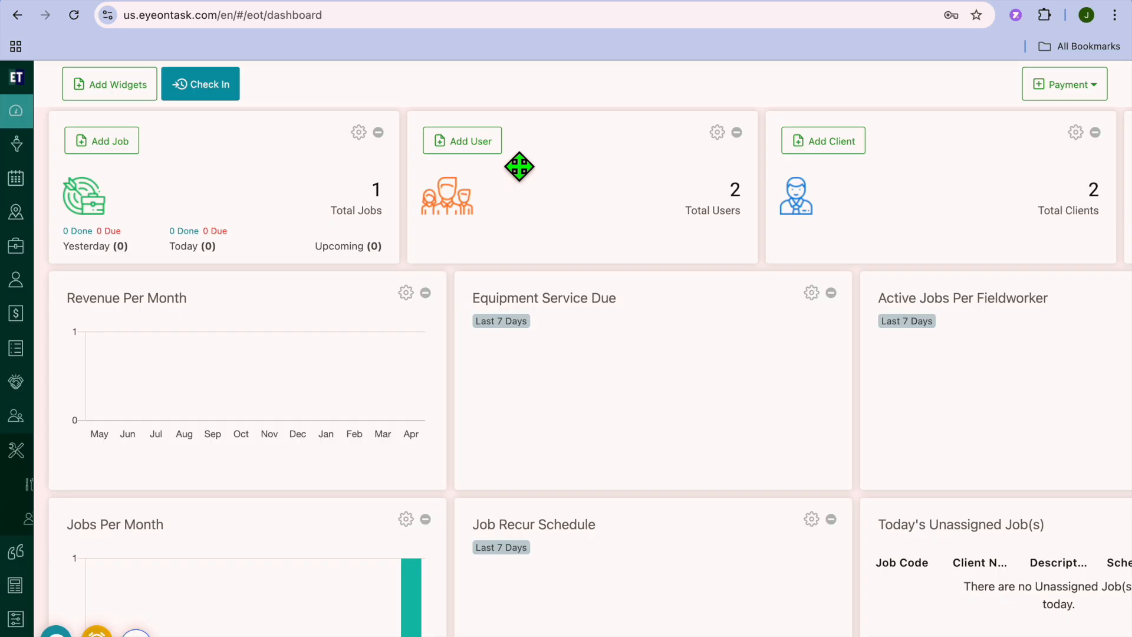
Start a new user with user type Fieldworker
{"action": "left_click", "coordinate": [481, 147]}
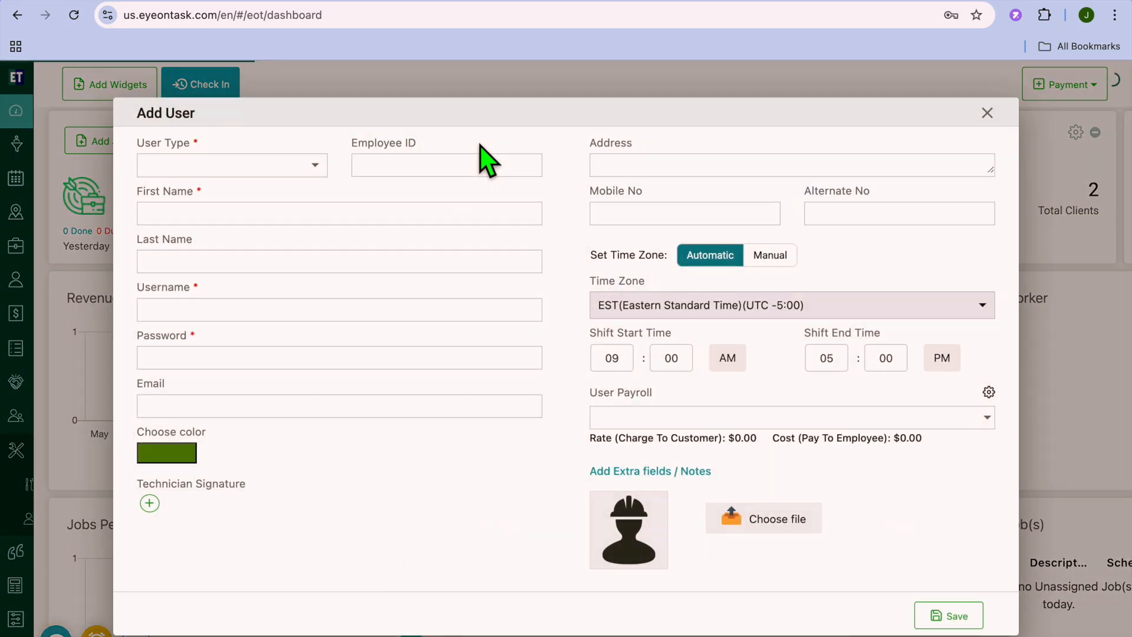
{"action": "left_click", "coordinate": [317, 172]}
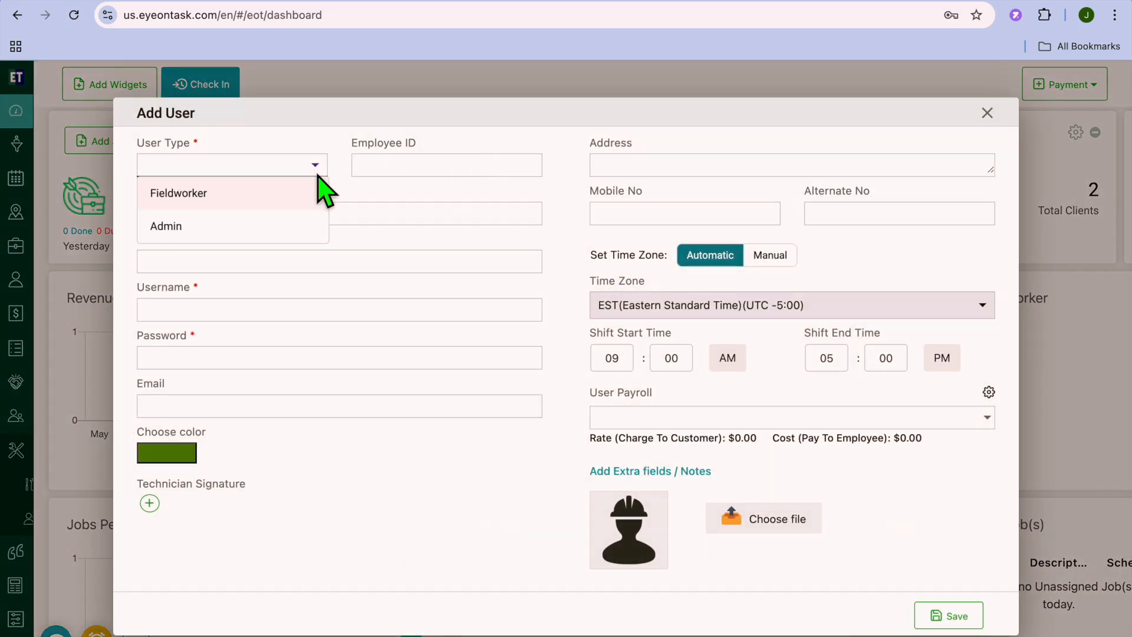
{"action": "left_click", "coordinate": [275, 198]}
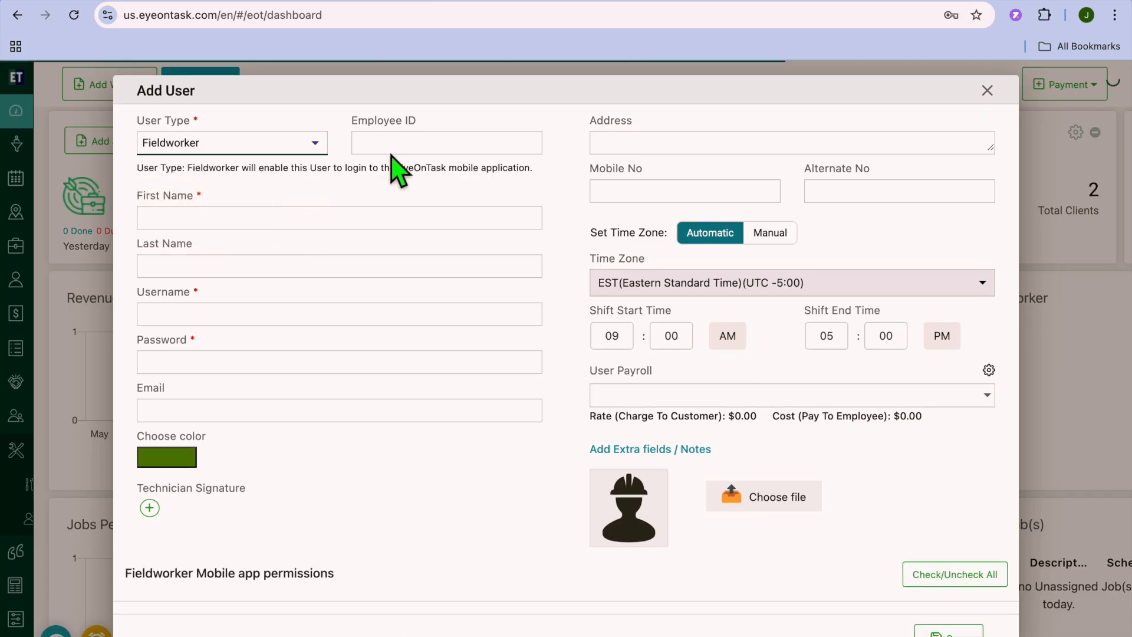
Enter first name 'alex', username 'alex15' and a password for the new user
{"action": "left_click", "coordinate": [272, 224]}
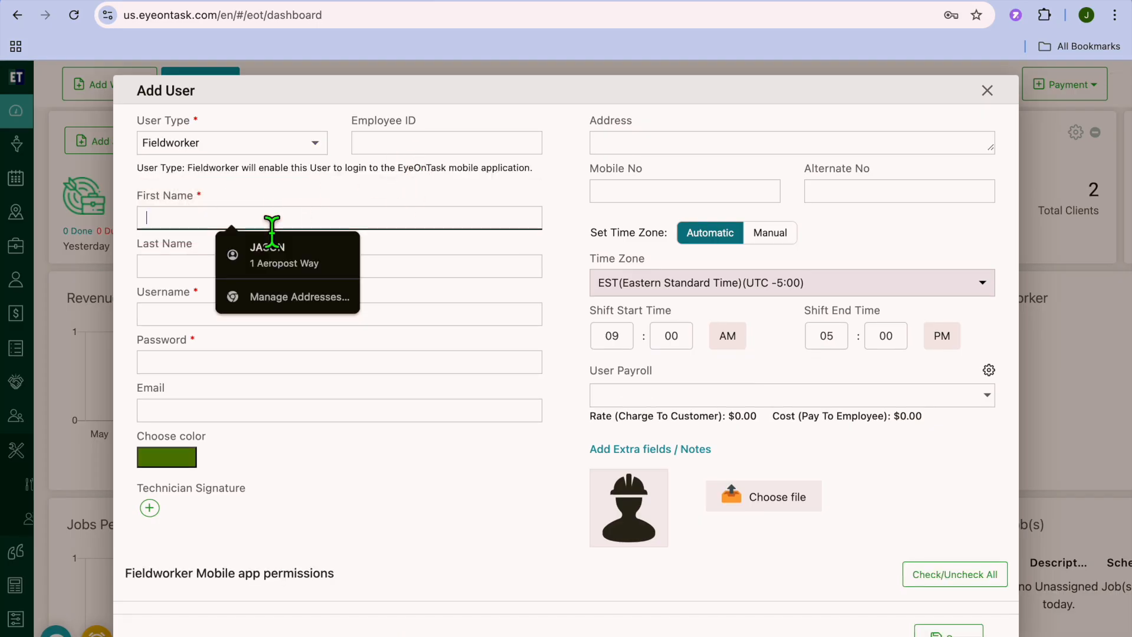
{"action": "type", "text": "a"}
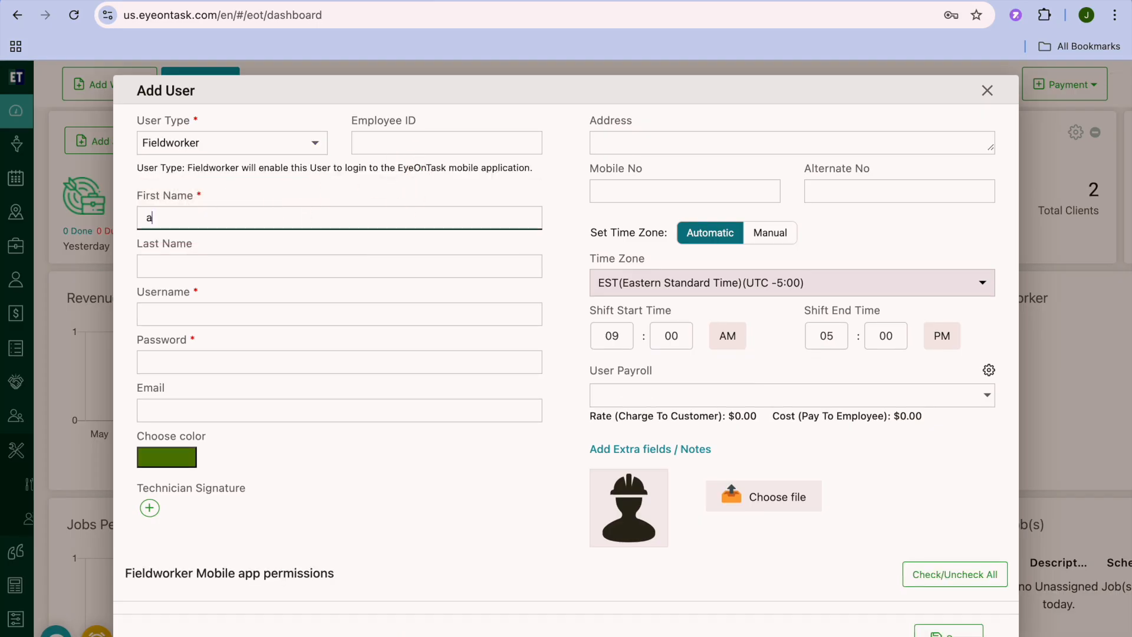
{"action": "type", "text": "lex"}
{"action": "left_click", "coordinate": [242, 311]}
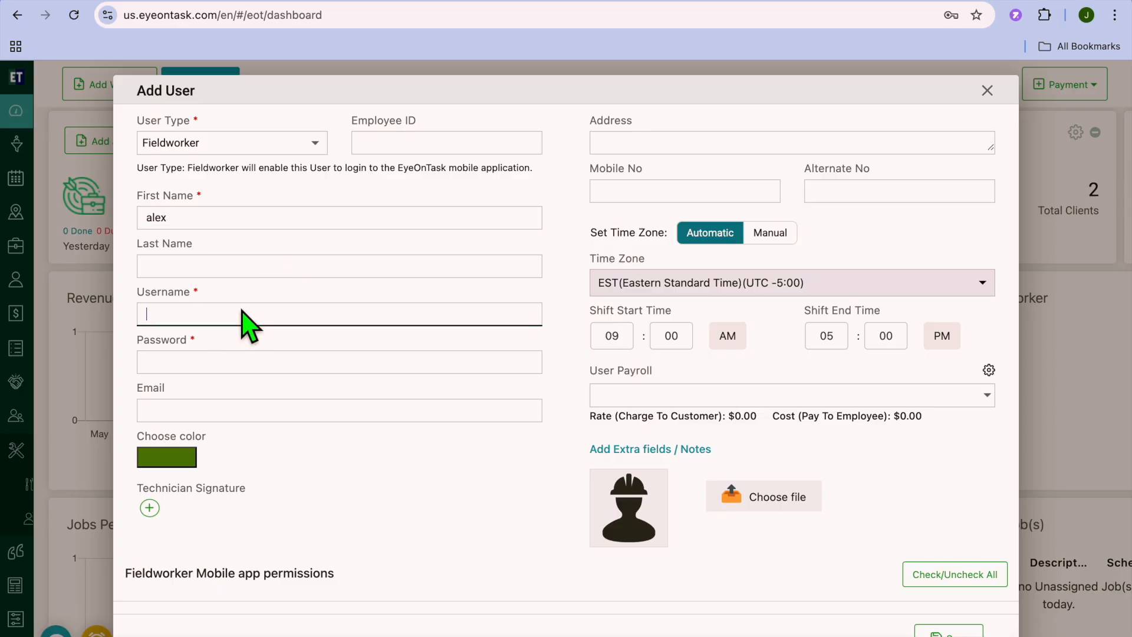
{"action": "type", "text": "alex"}
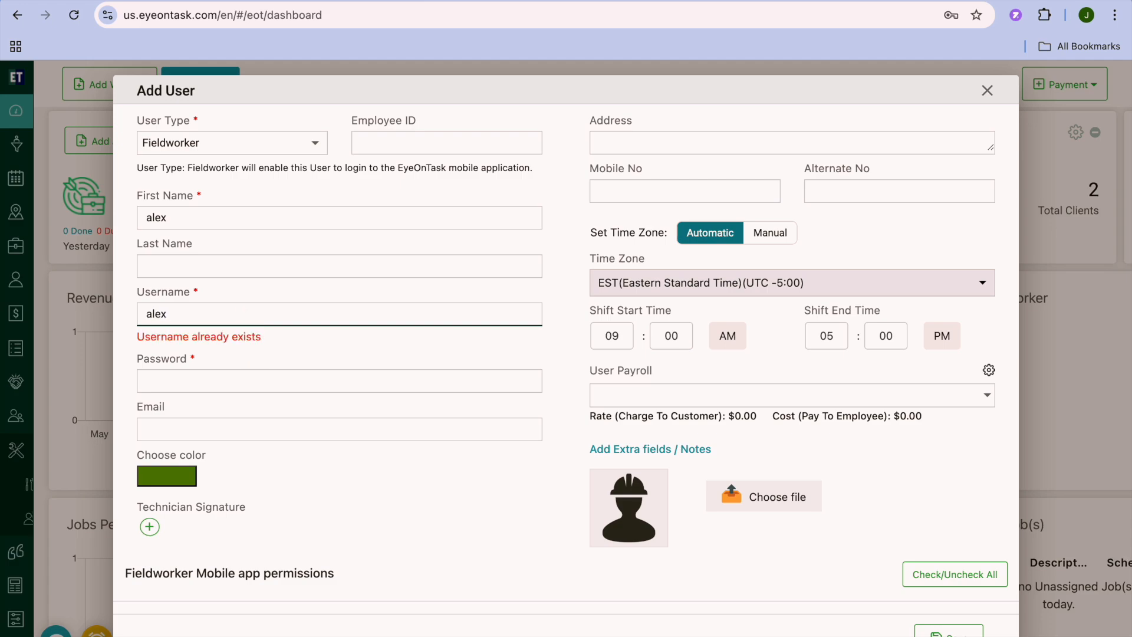
{"action": "type", "text": "15"}
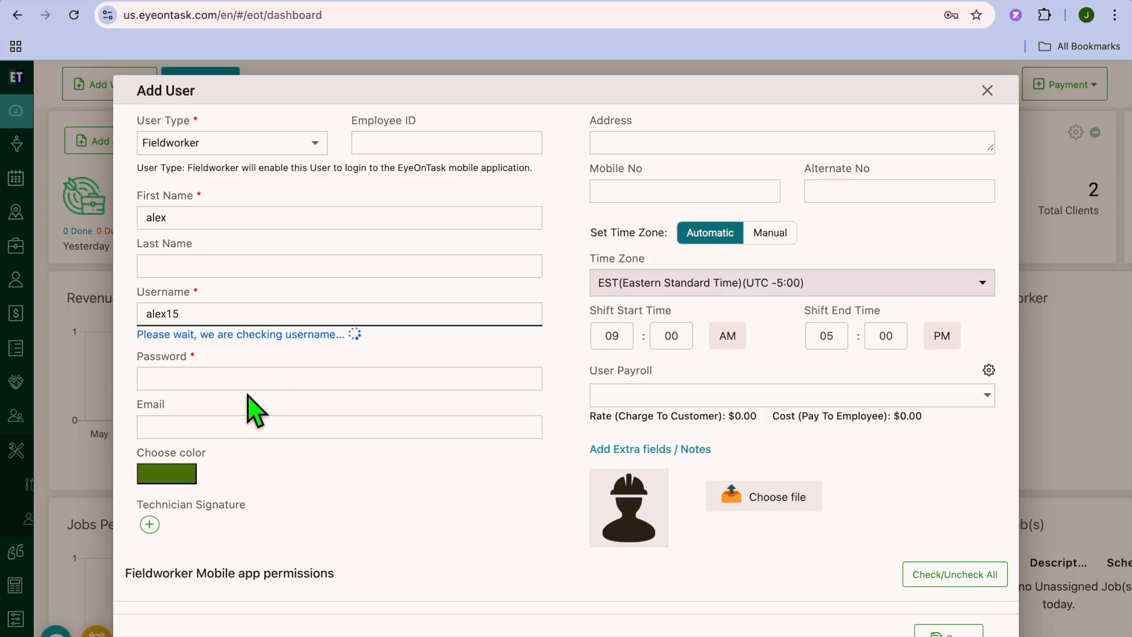
{"action": "left_click", "coordinate": [240, 380]}
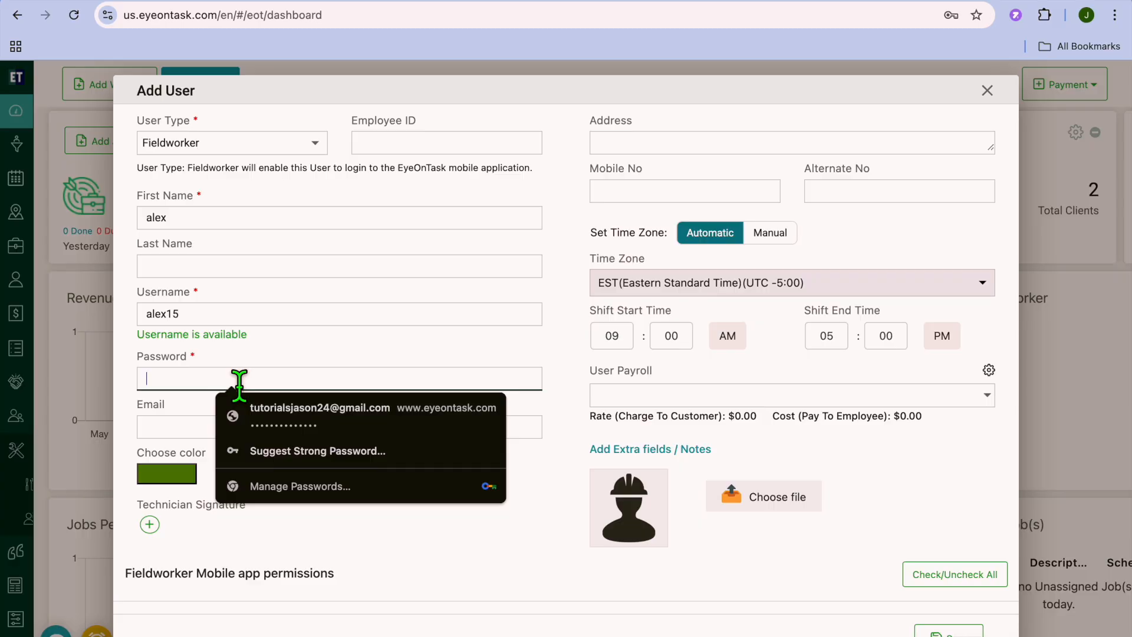
{"action": "type", "text": "••"}
{"action": "left_click", "coordinate": [127, 420]}
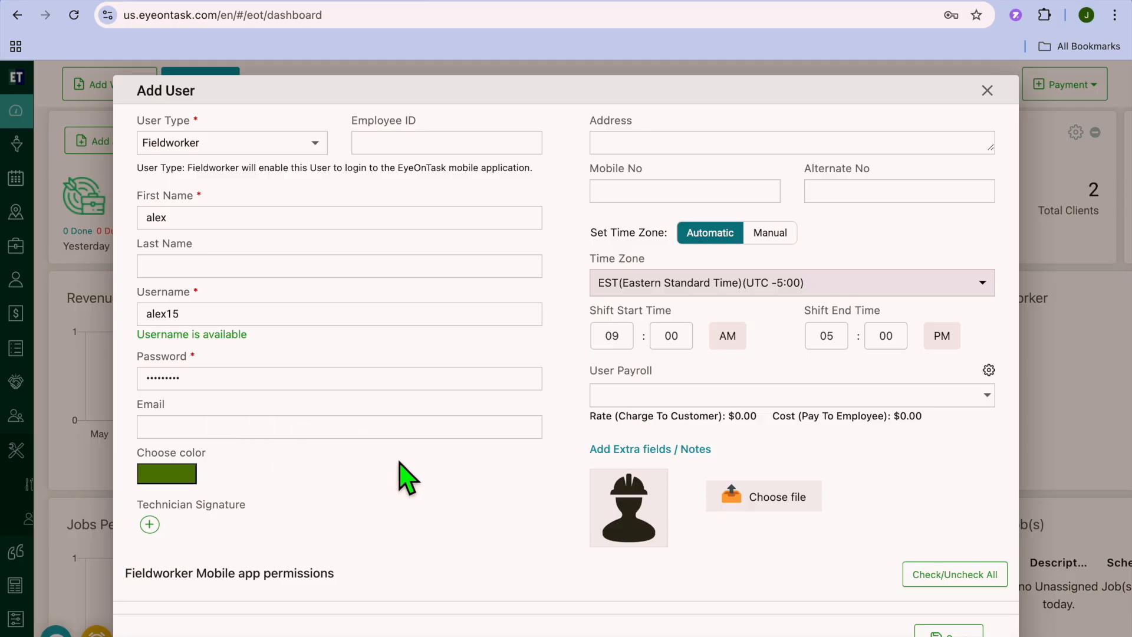
{"action": "scroll", "coordinate": [400, 462], "scroll_direction": "down", "scroll_amount": 6}
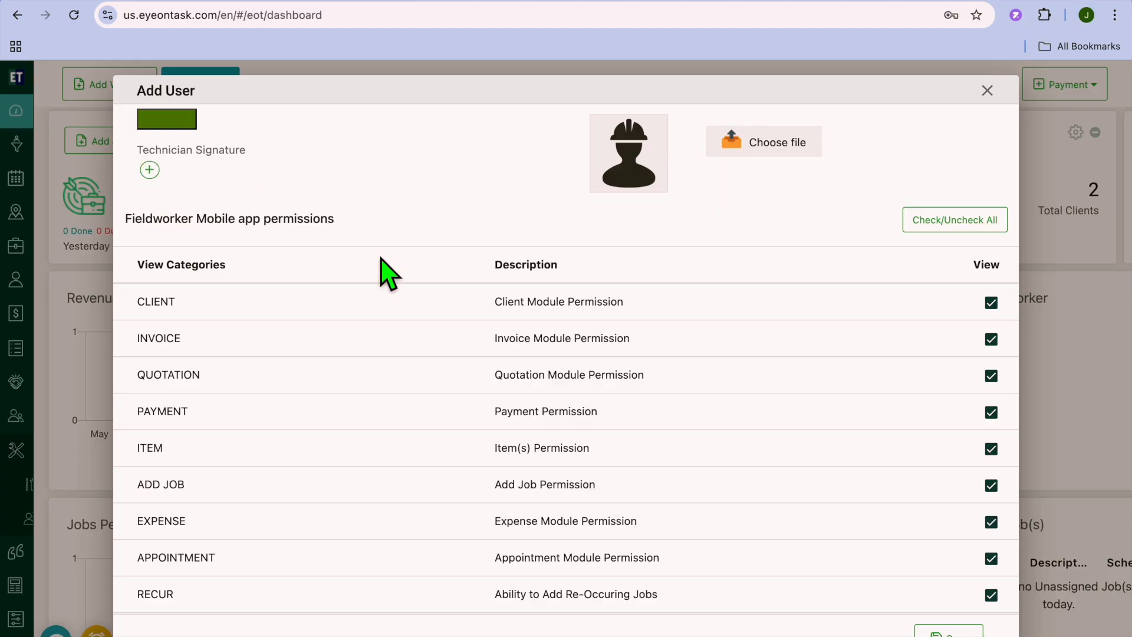
Uncheck the View permission on the CLIENT row of the mobile app permissions
{"action": "scroll", "coordinate": [386, 271], "scroll_direction": "down", "scroll_amount": 3}
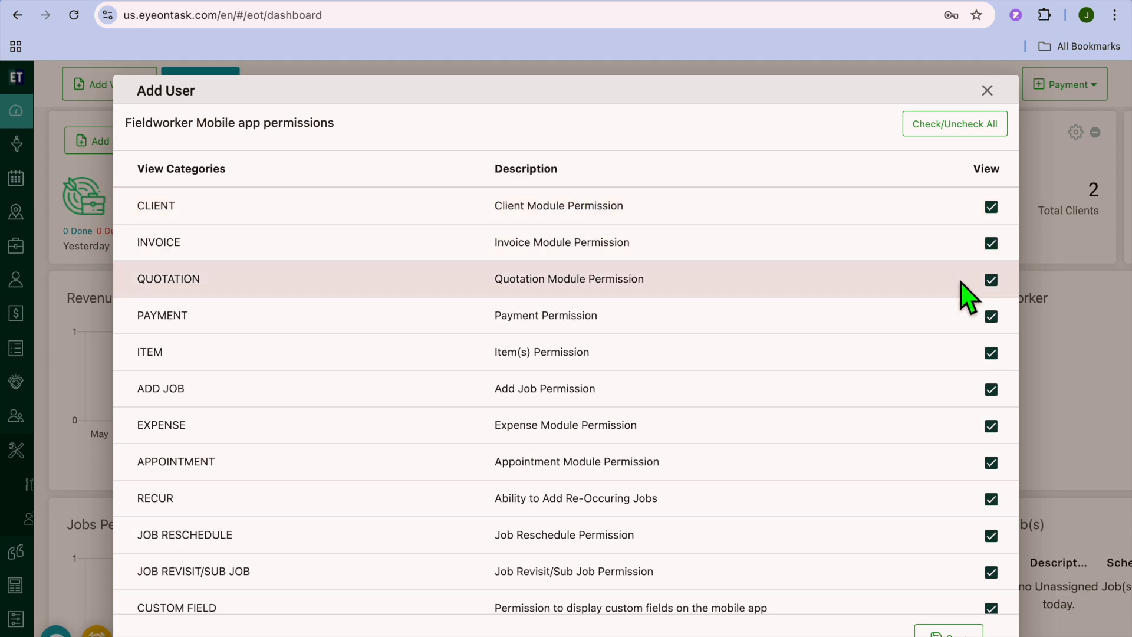
{"action": "left_click", "coordinate": [991, 208]}
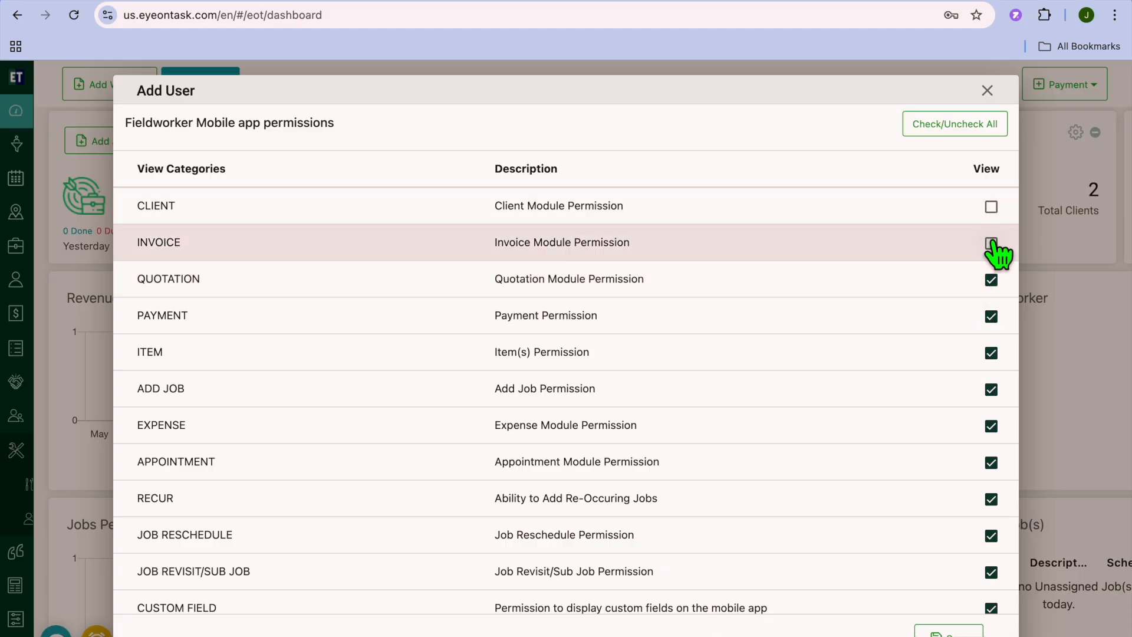
{"action": "scroll", "coordinate": [884, 454], "scroll_direction": "up", "scroll_amount": 8}
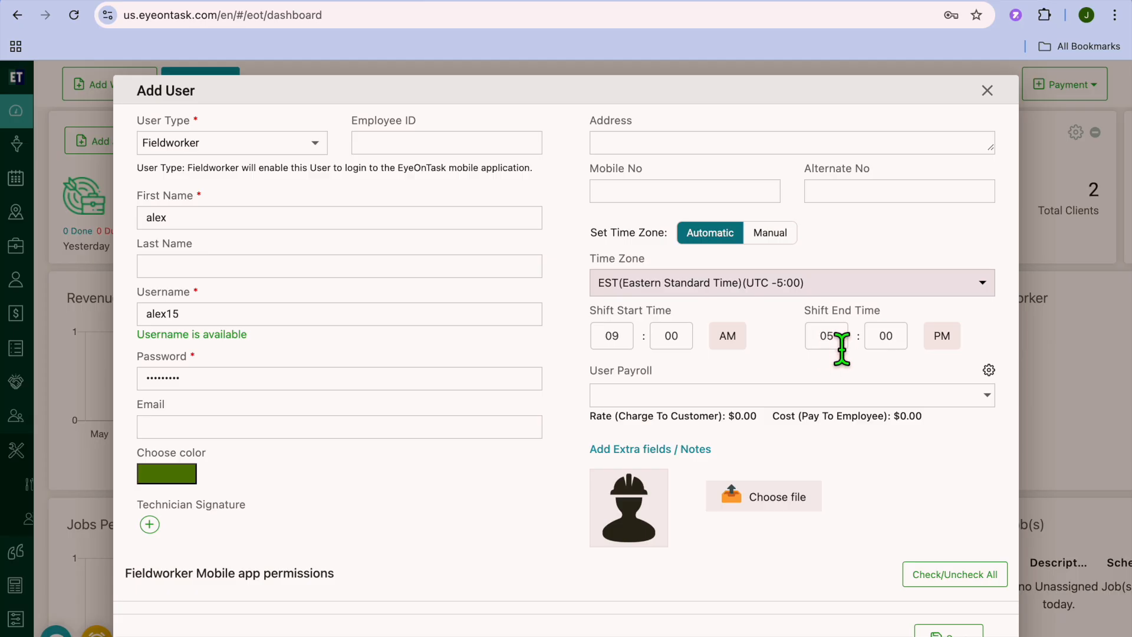
Save fieldworker alex, decline Chrome's password saving, and go to the Clients list
{"action": "left_click", "coordinate": [949, 629]}
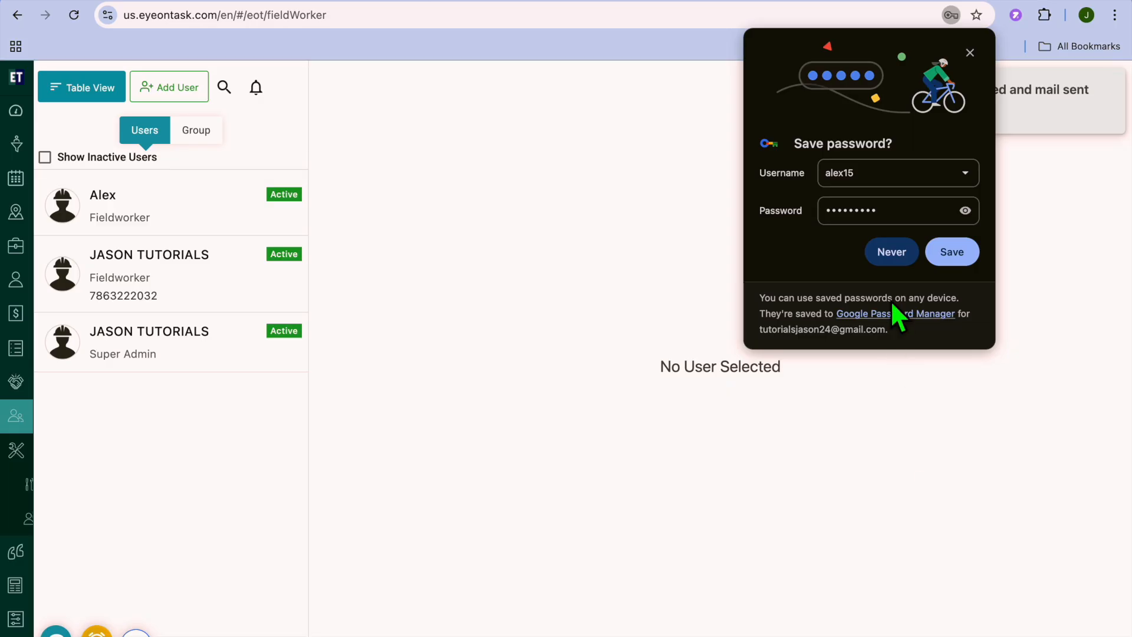
{"action": "left_click", "coordinate": [902, 258]}
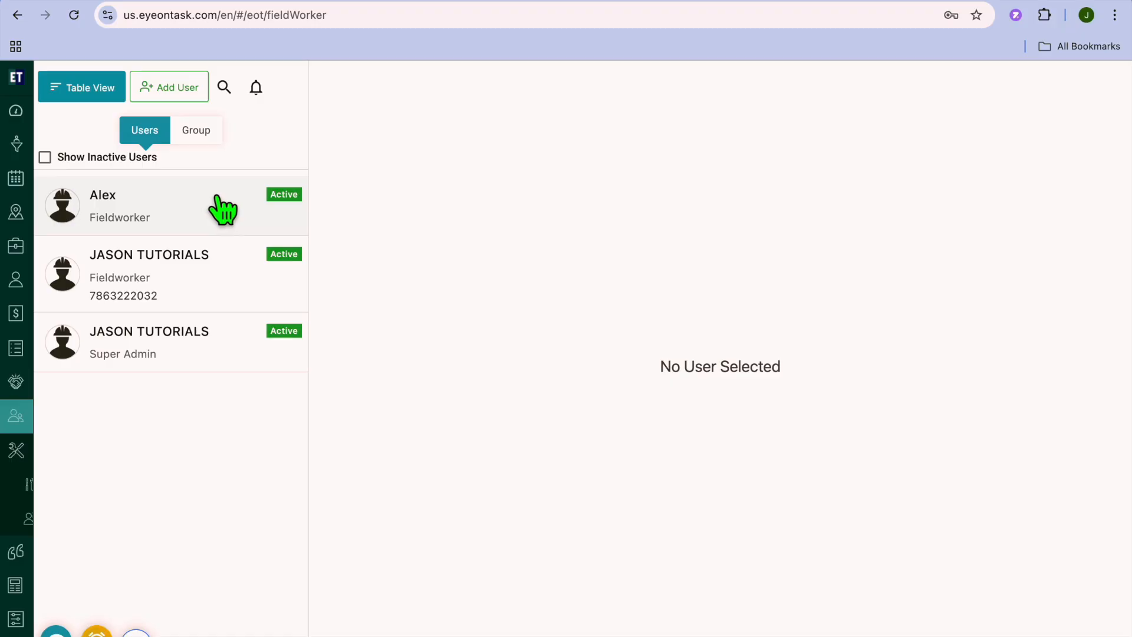
{"action": "mouse_move", "coordinate": [19, 123]}
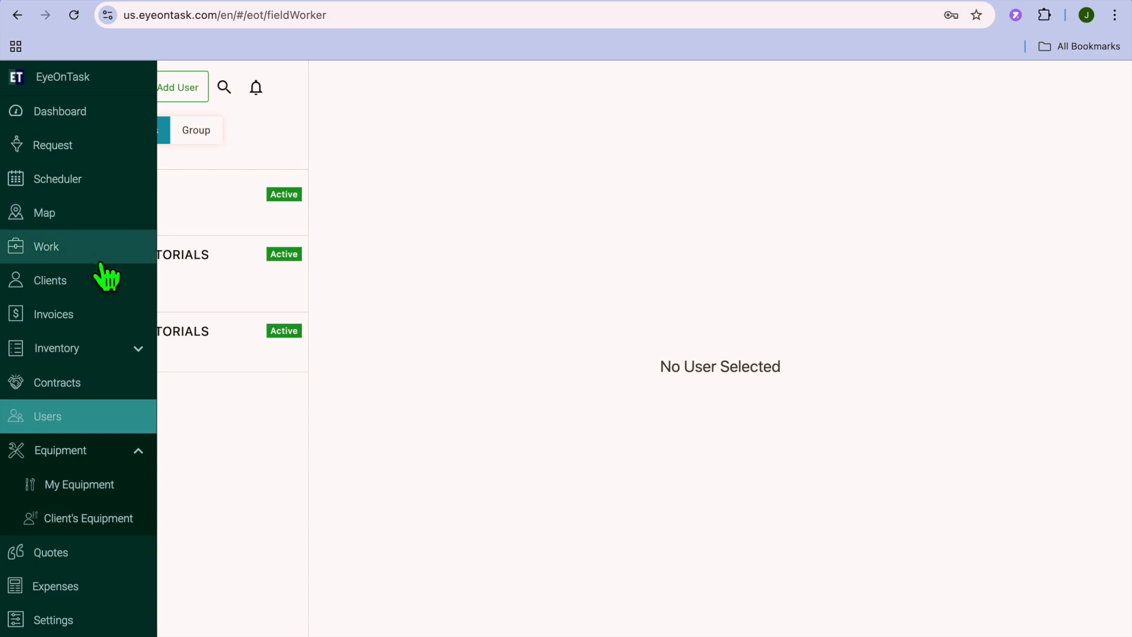
{"action": "left_click", "coordinate": [88, 277]}
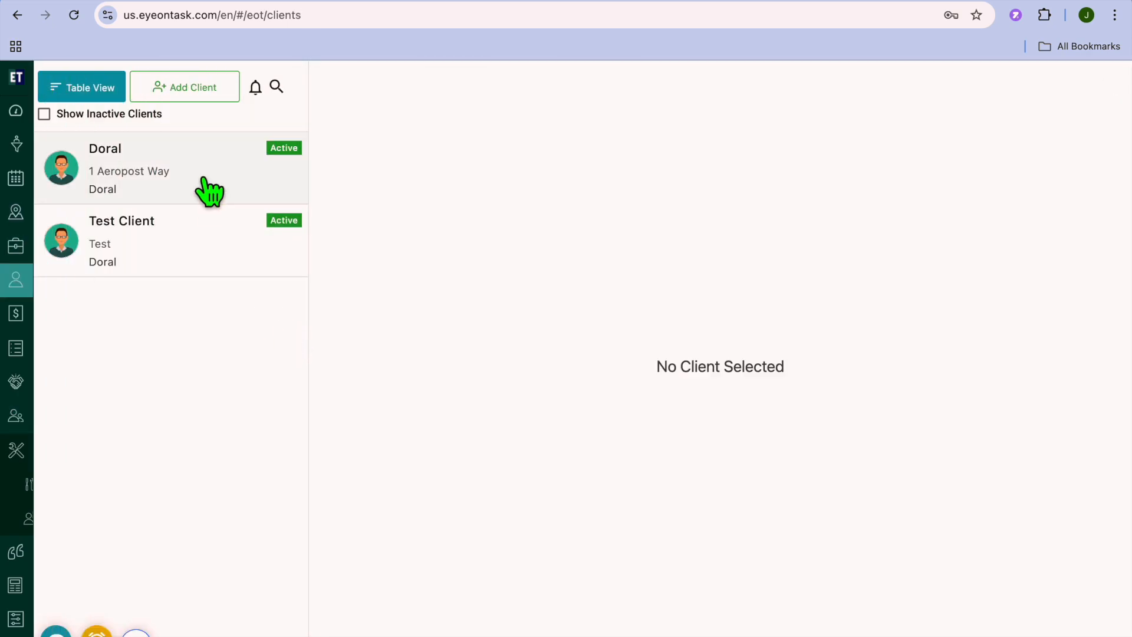
Glance at the Add Client form without saving, then open Doral's Quotation tab
{"action": "left_click", "coordinate": [210, 88]}
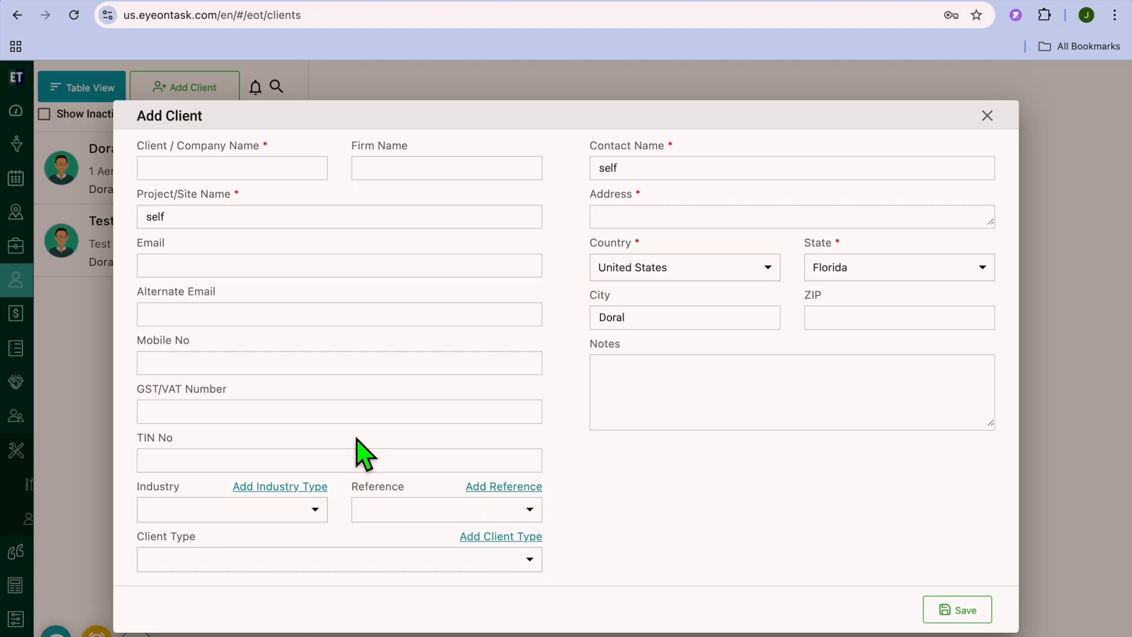
{"action": "left_click", "coordinate": [987, 116]}
{"action": "left_click", "coordinate": [188, 187]}
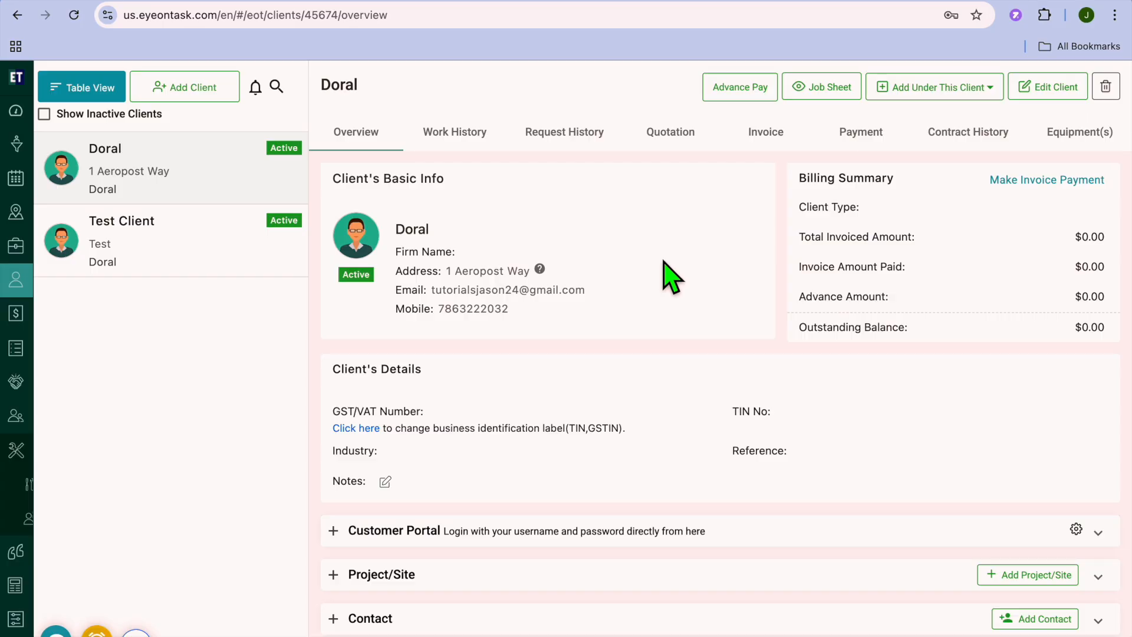
{"action": "left_click", "coordinate": [672, 137]}
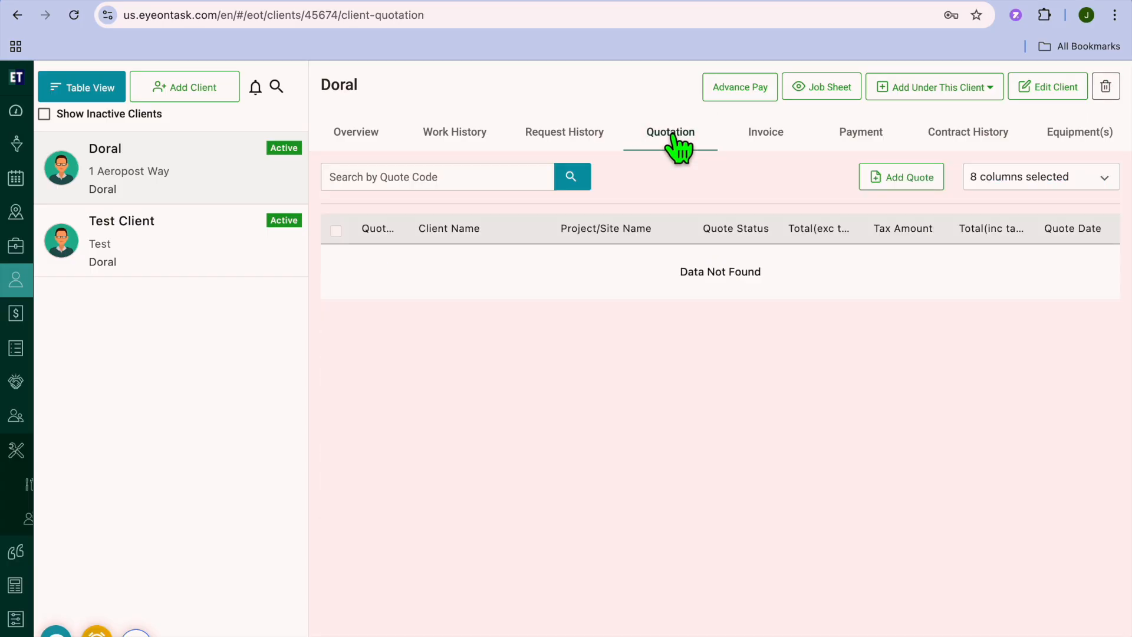
Preview a new quote for Doral without saving, then view Doral's empty invoices
{"action": "left_click", "coordinate": [893, 178]}
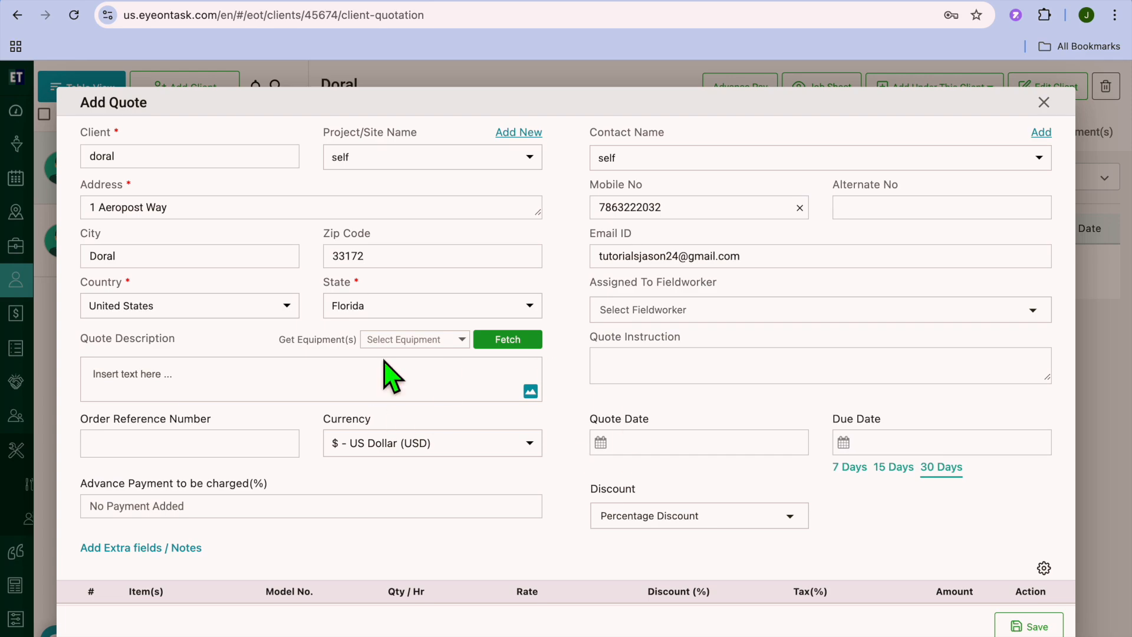
{"action": "scroll", "coordinate": [733, 420], "scroll_direction": "down", "scroll_amount": 4}
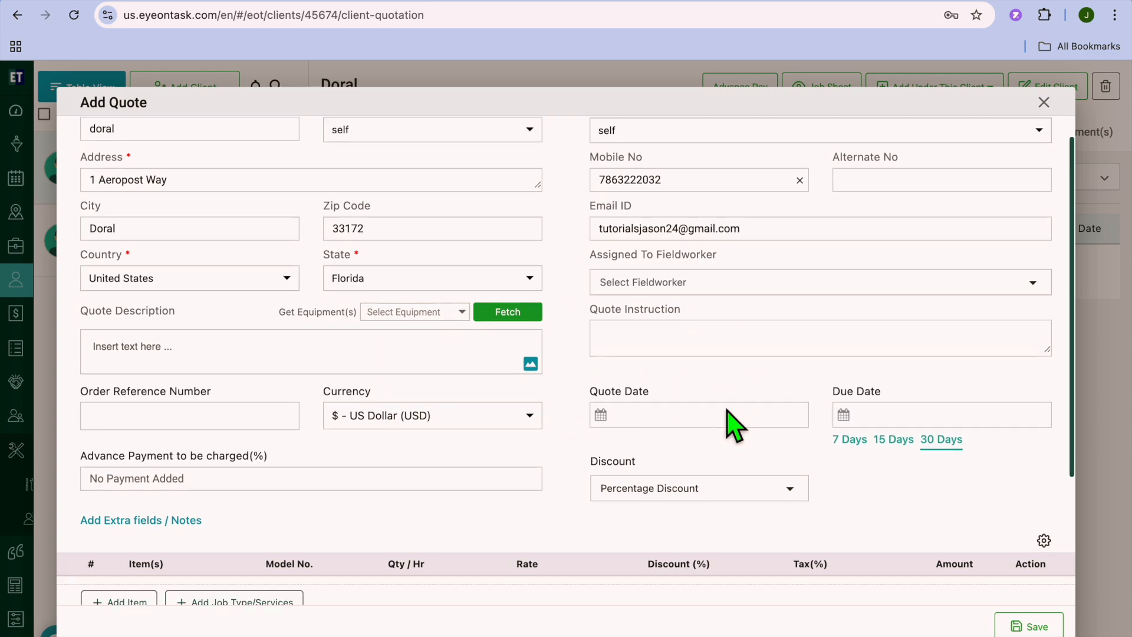
{"action": "scroll", "coordinate": [733, 422], "scroll_direction": "up", "scroll_amount": 4}
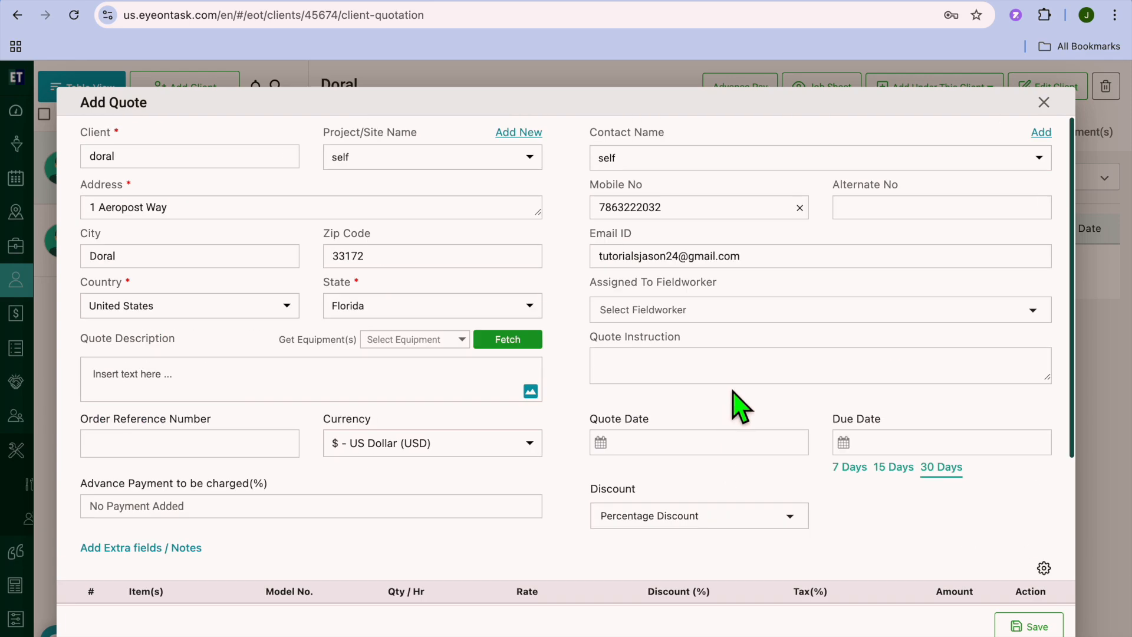
{"action": "left_click", "coordinate": [1044, 103]}
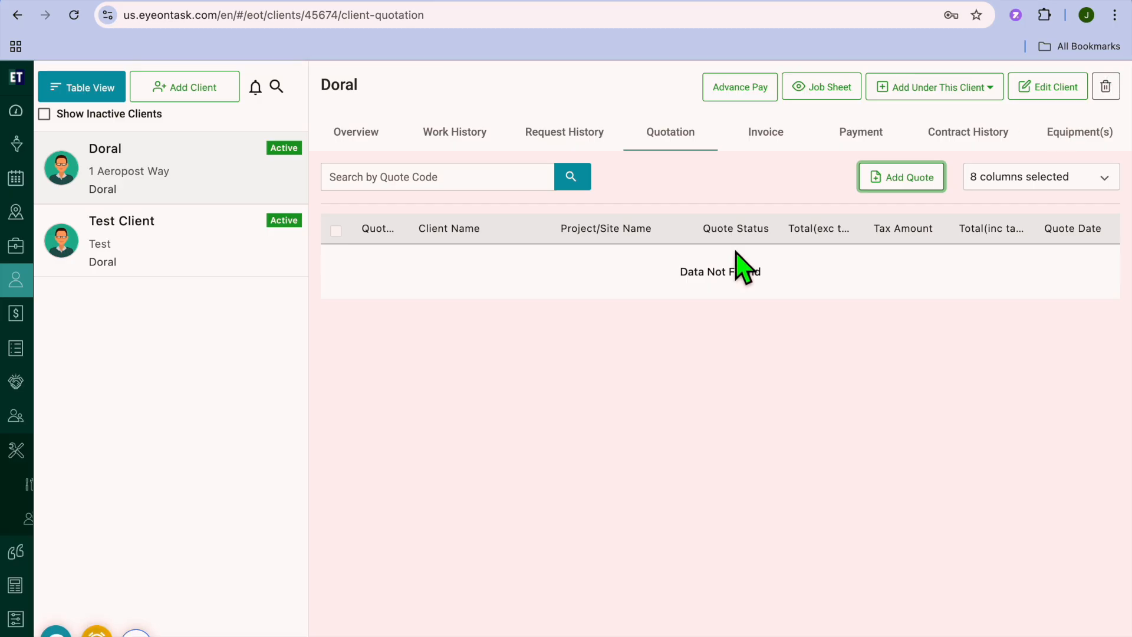
{"action": "left_click", "coordinate": [762, 133]}
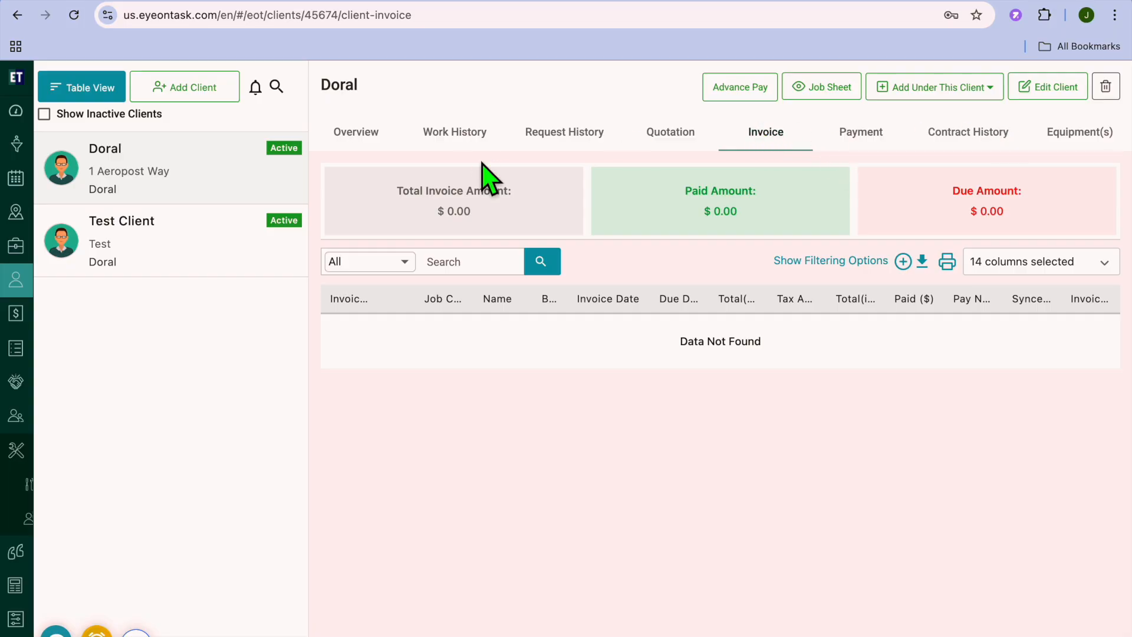
{"action": "mouse_move", "coordinate": [8, 273]}
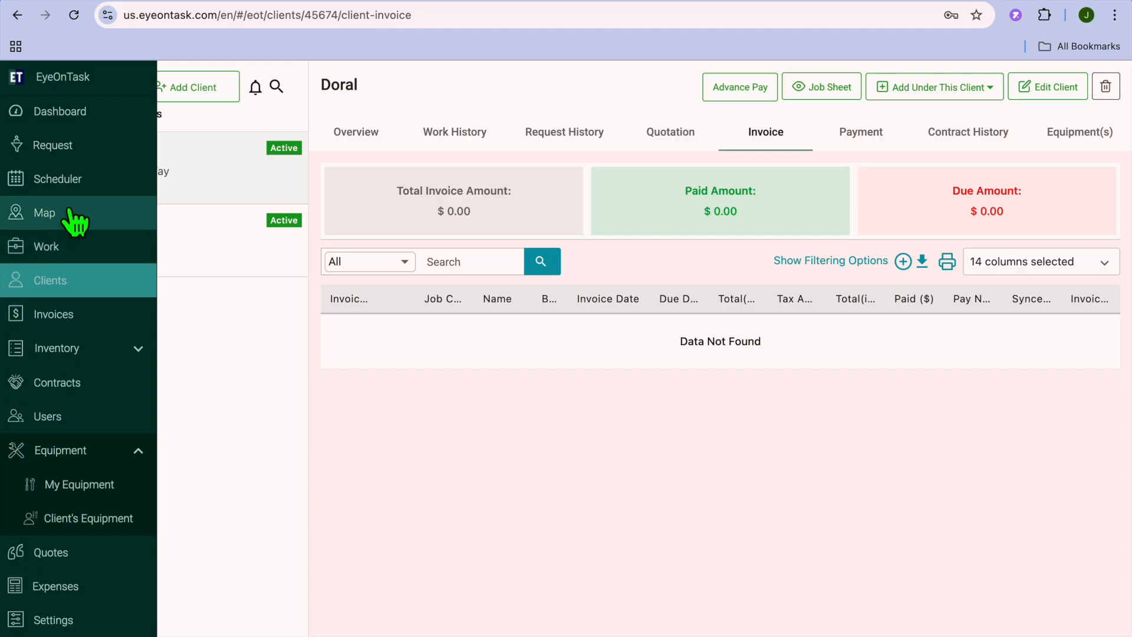
Start a new service request and select client Doral by typing 'dora'
{"action": "left_click", "coordinate": [74, 155]}
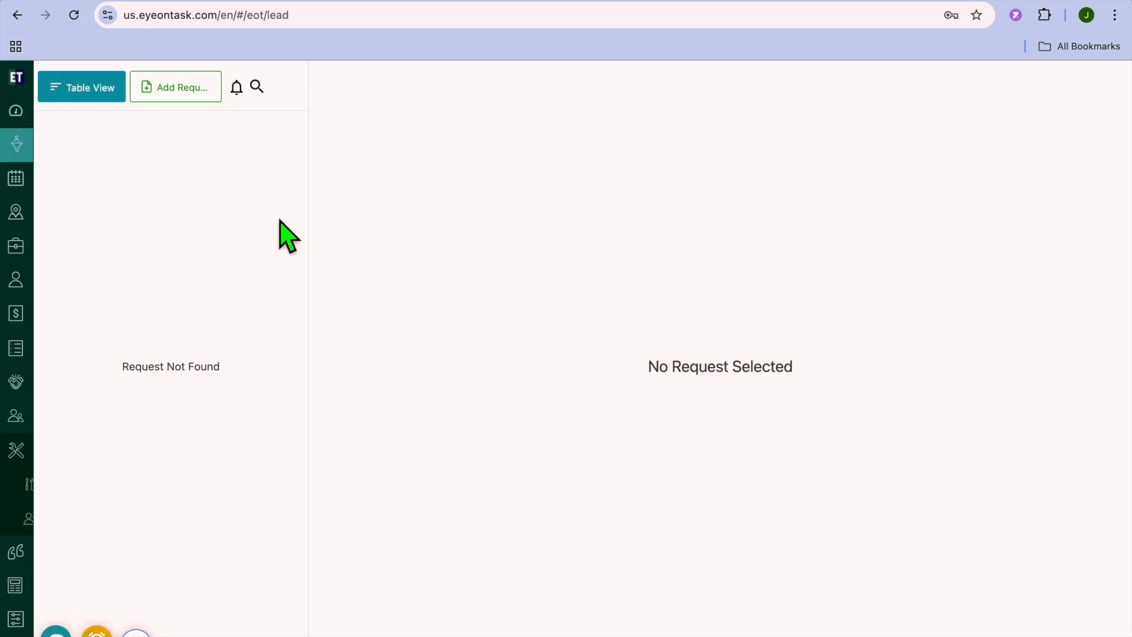
{"action": "left_click", "coordinate": [183, 90]}
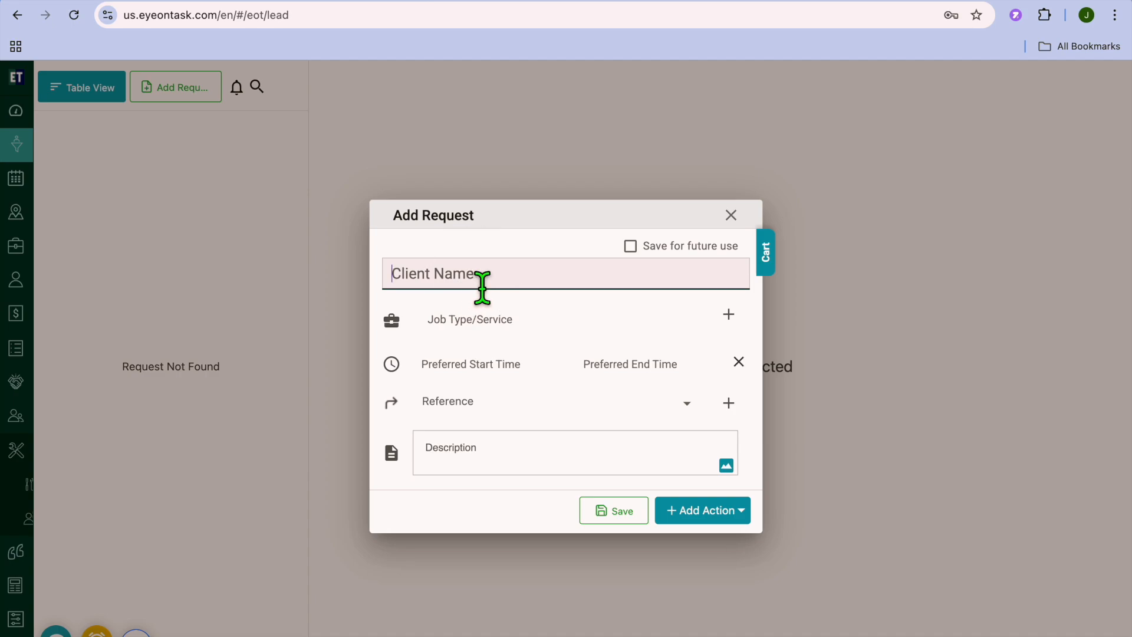
{"action": "type", "text": "doral"}
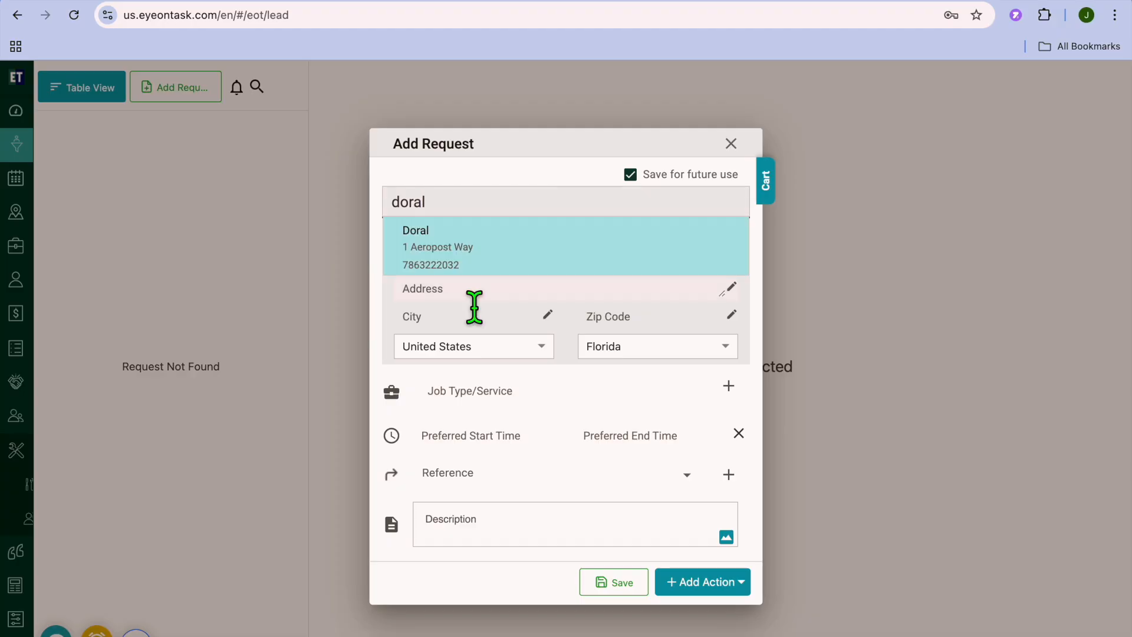
{"action": "left_click", "coordinate": [467, 271]}
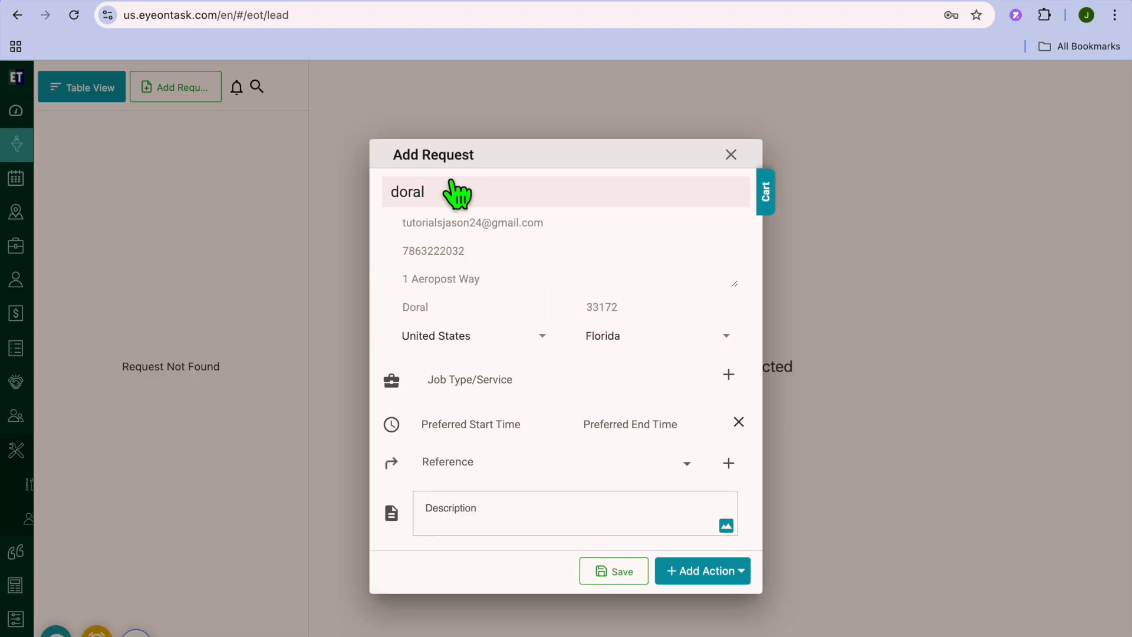
Begin adding a new job type from the Job Type/Service list
{"action": "left_click", "coordinate": [612, 388]}
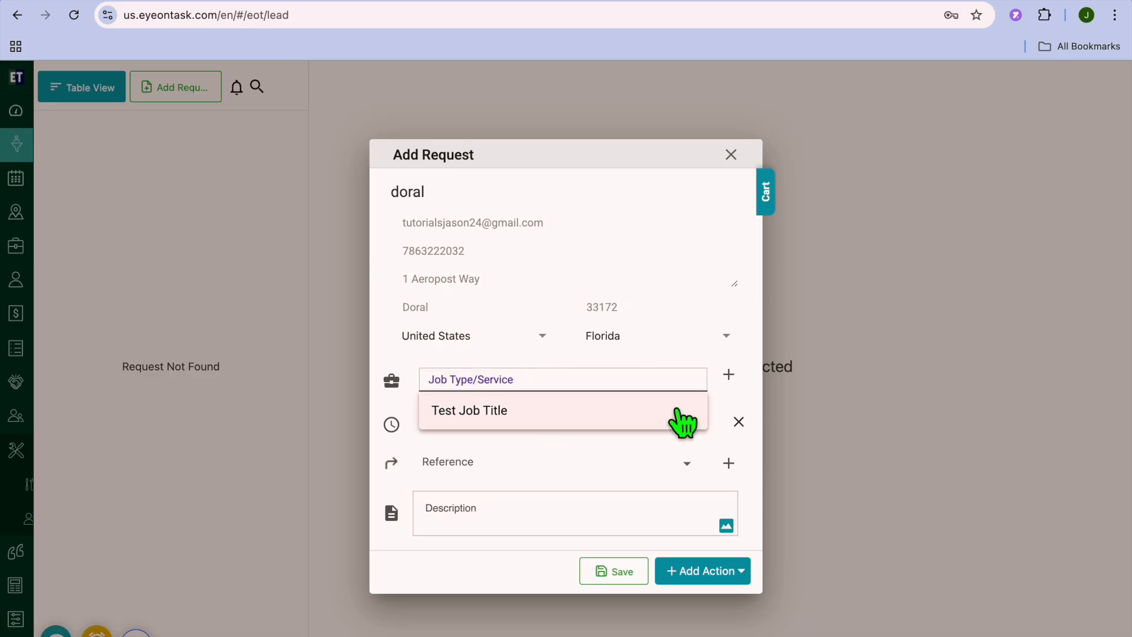
{"action": "left_click", "coordinate": [729, 378]}
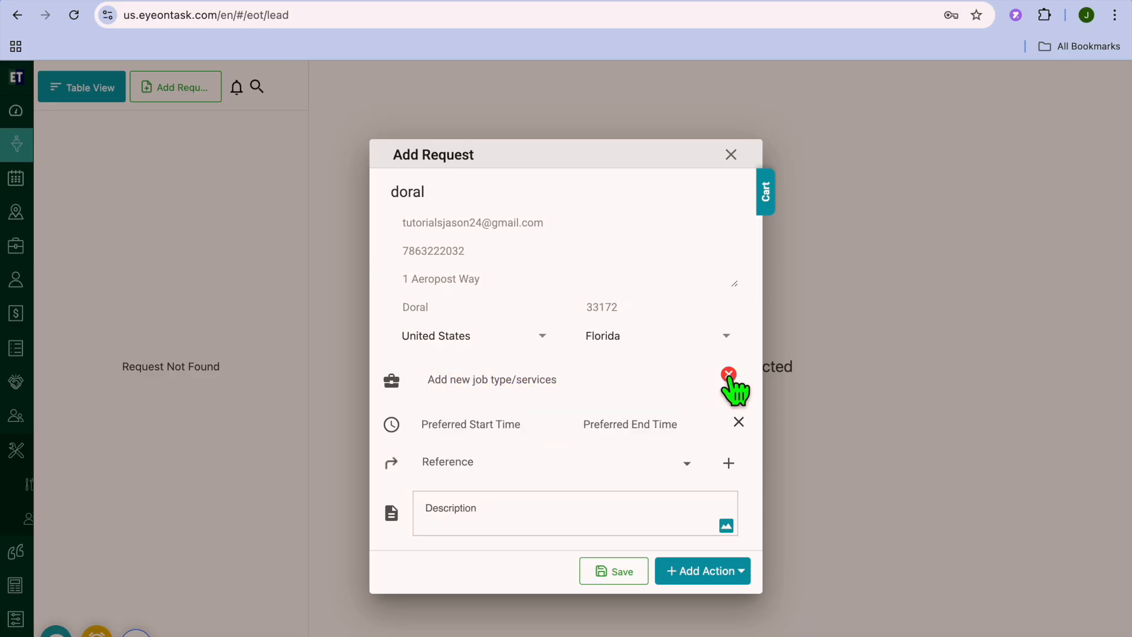
{"action": "left_click", "coordinate": [604, 394]}
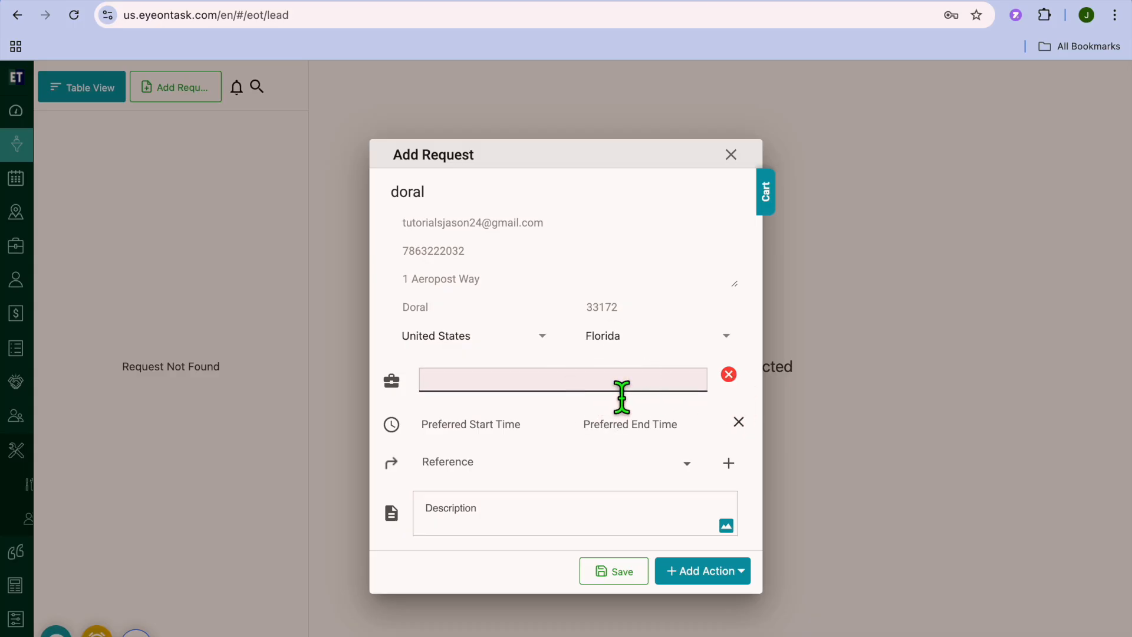
{"action": "type", "text": "test job"}
Save job type 'test job' and set preferred time 08-Apr-2025 05:36 am to 09-Apr-2025 06:36 am
{"action": "left_click", "coordinate": [729, 375]}
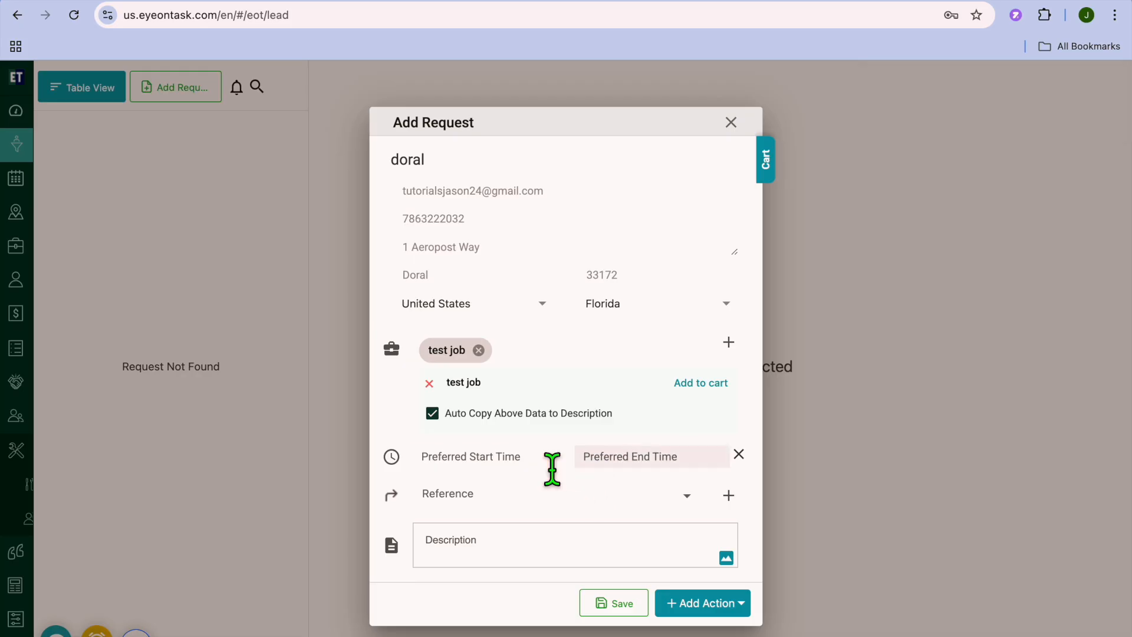
{"action": "left_click", "coordinate": [500, 466]}
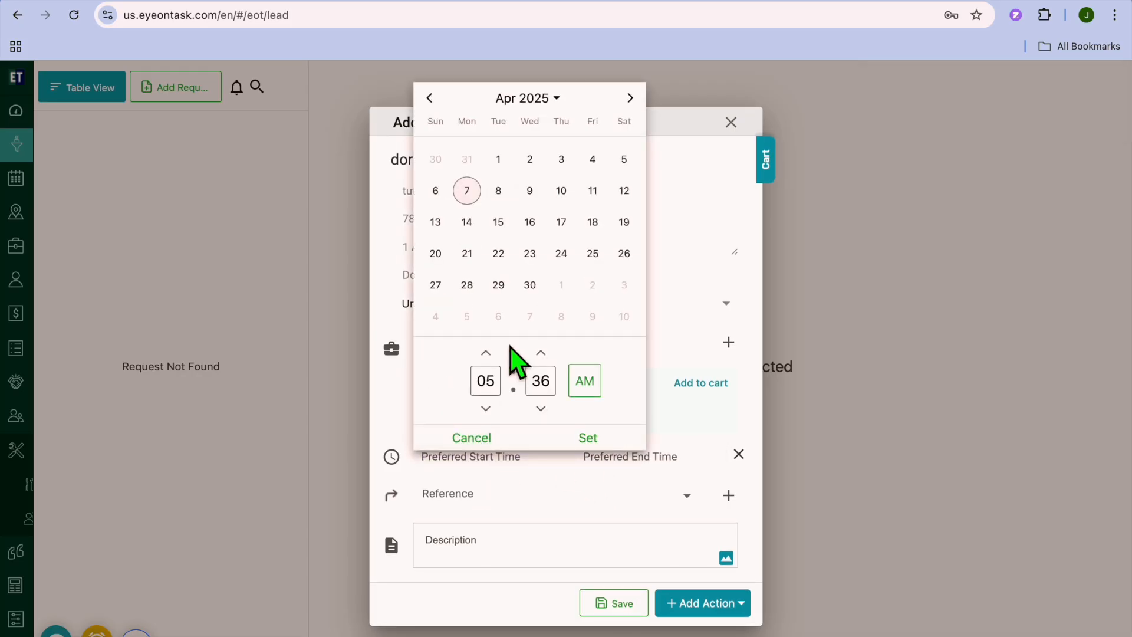
{"action": "left_click", "coordinate": [498, 192]}
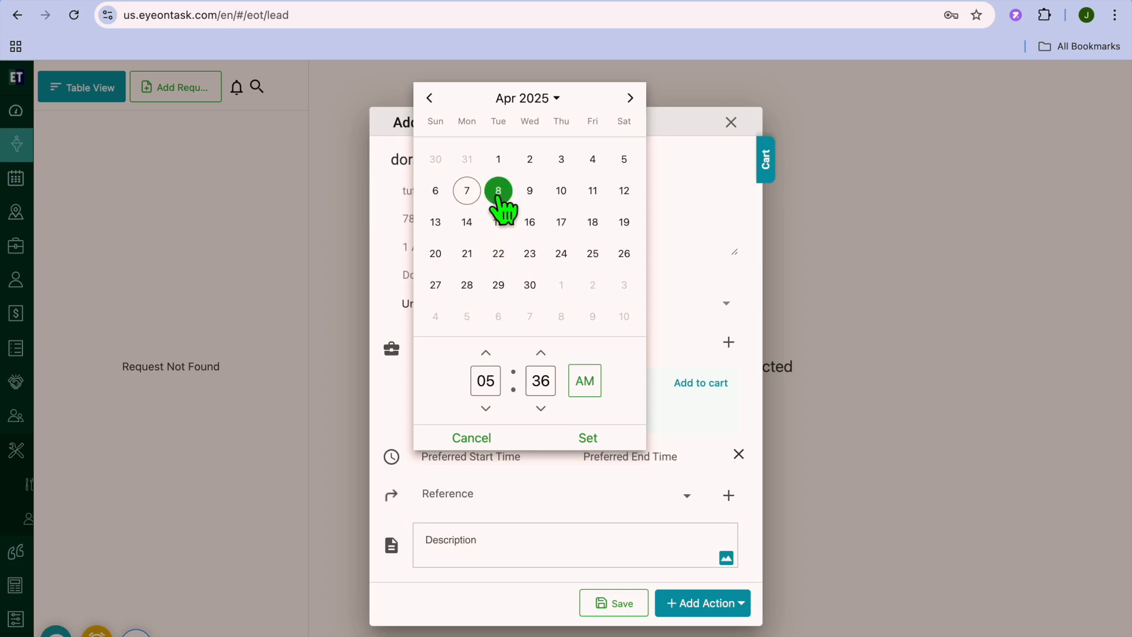
{"action": "left_click", "coordinate": [592, 439]}
{"action": "left_click", "coordinate": [655, 456]}
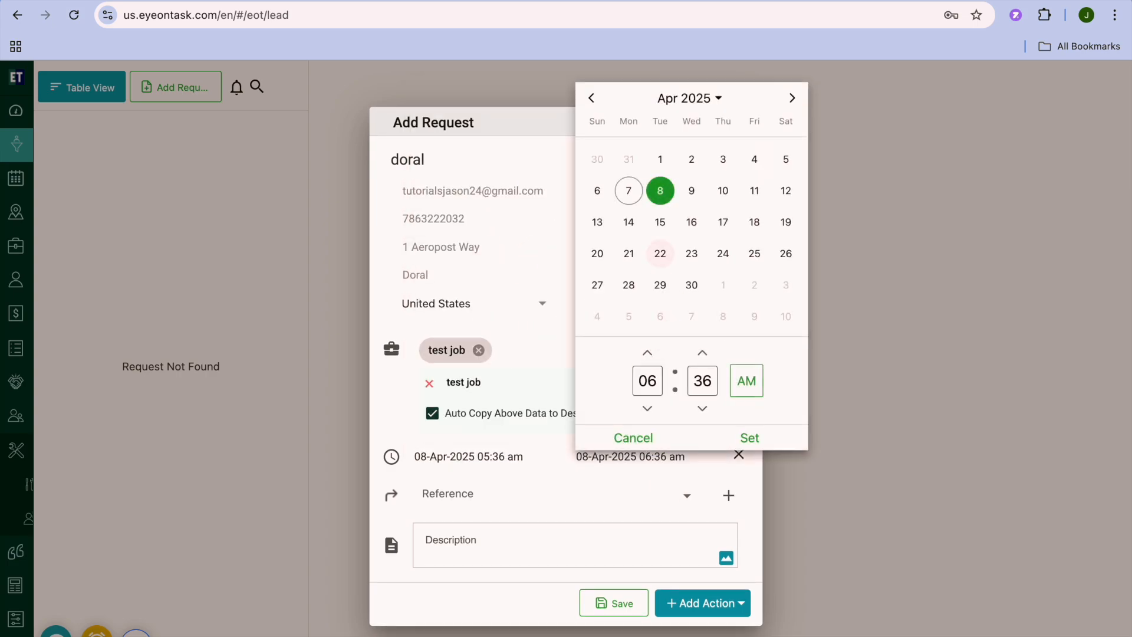
{"action": "left_click", "coordinate": [692, 190]}
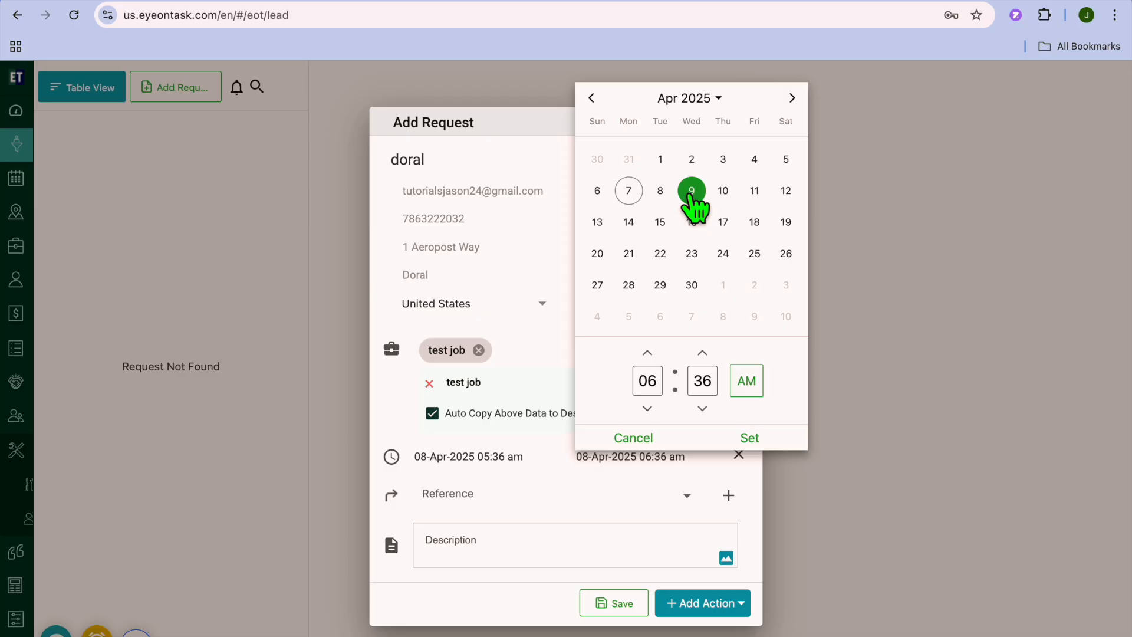
{"action": "left_click", "coordinate": [748, 441]}
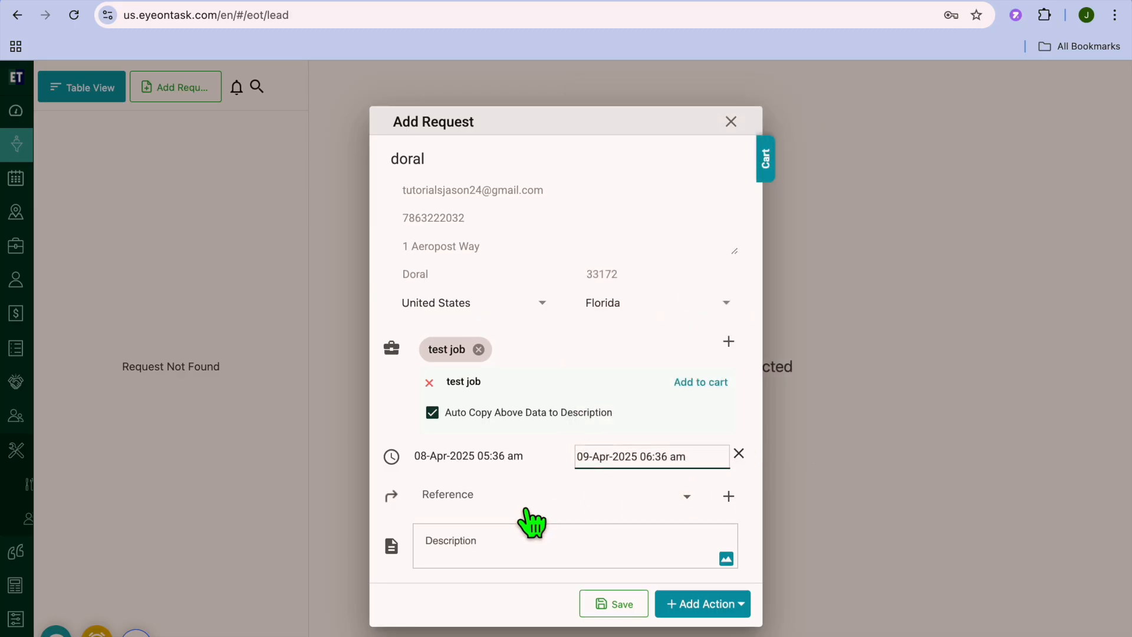
Browse the referral sources without picking one, then view the request's follow-up actions
{"action": "left_click", "coordinate": [668, 495]}
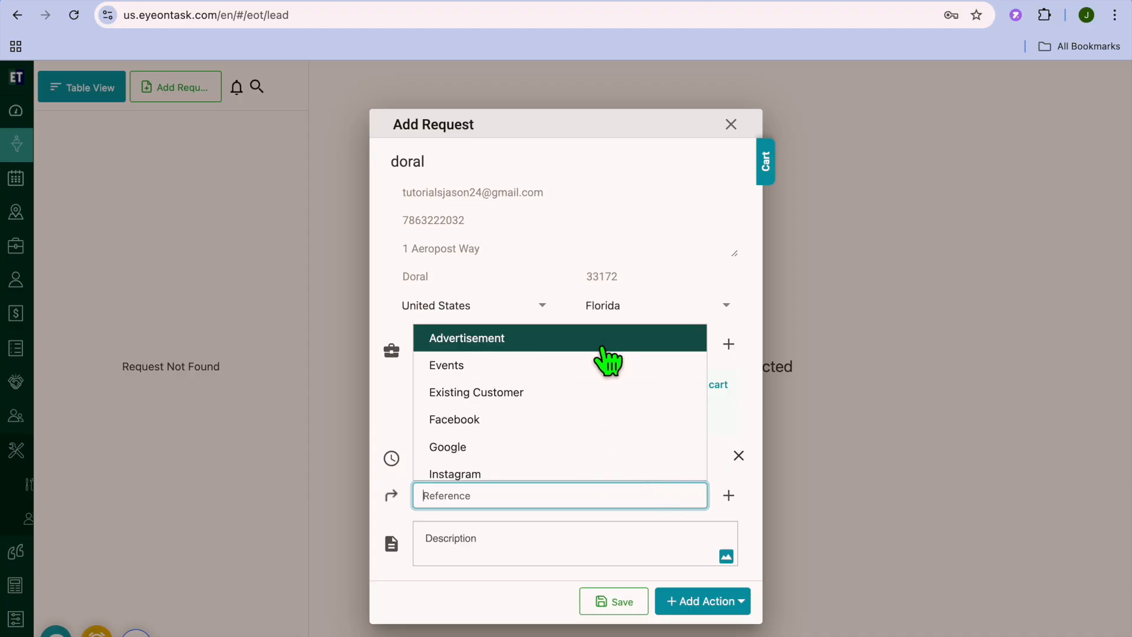
{"action": "scroll", "coordinate": [607, 377], "scroll_direction": "down", "scroll_amount": 3}
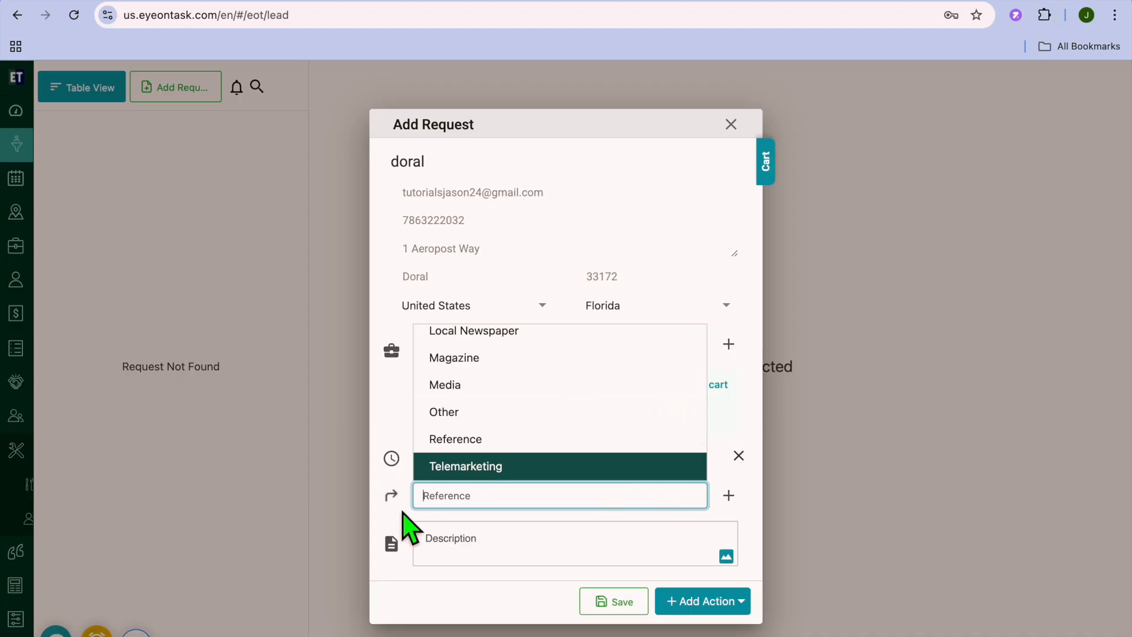
{"action": "left_click", "coordinate": [387, 526]}
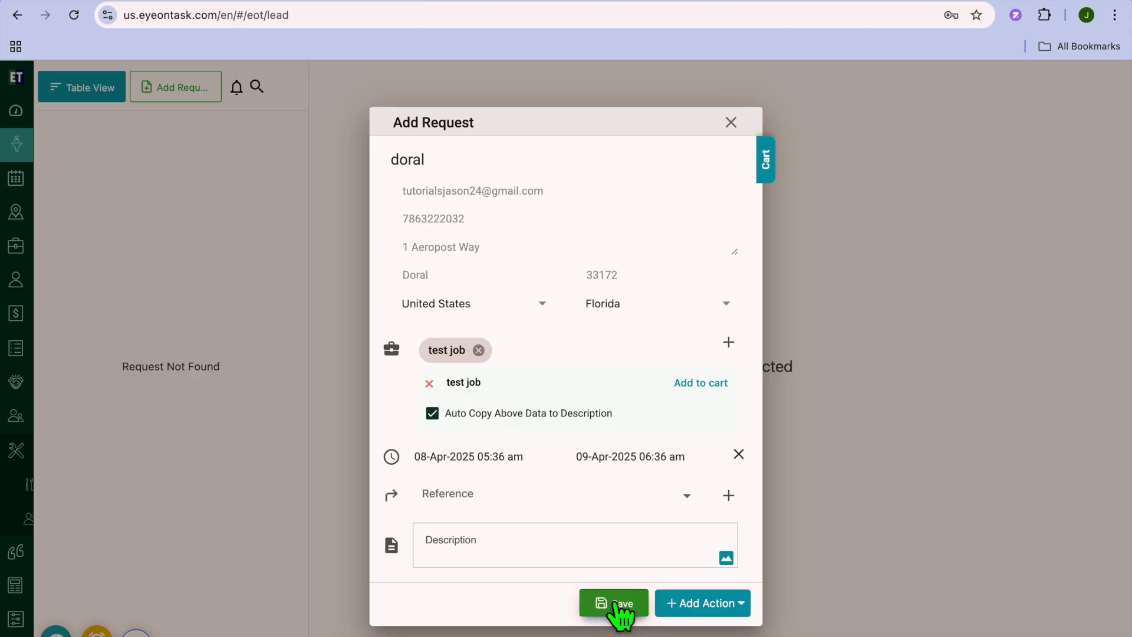
{"action": "left_click", "coordinate": [744, 607]}
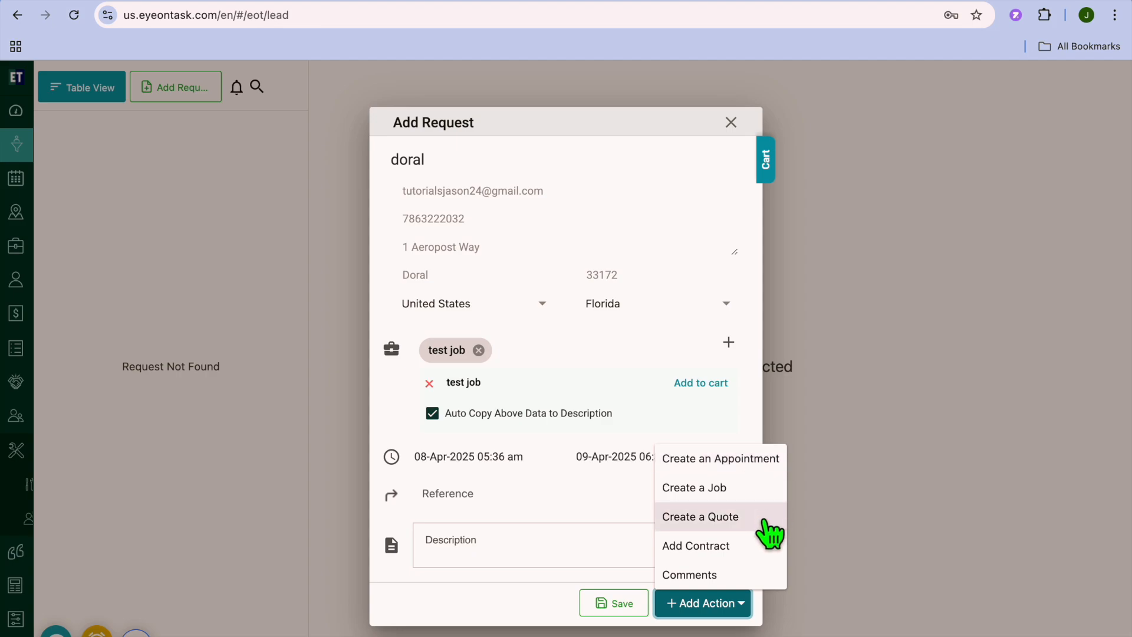
Save the Doral request as JAS-2 via Create a Quote, discarding the quote form
{"action": "left_click", "coordinate": [740, 521]}
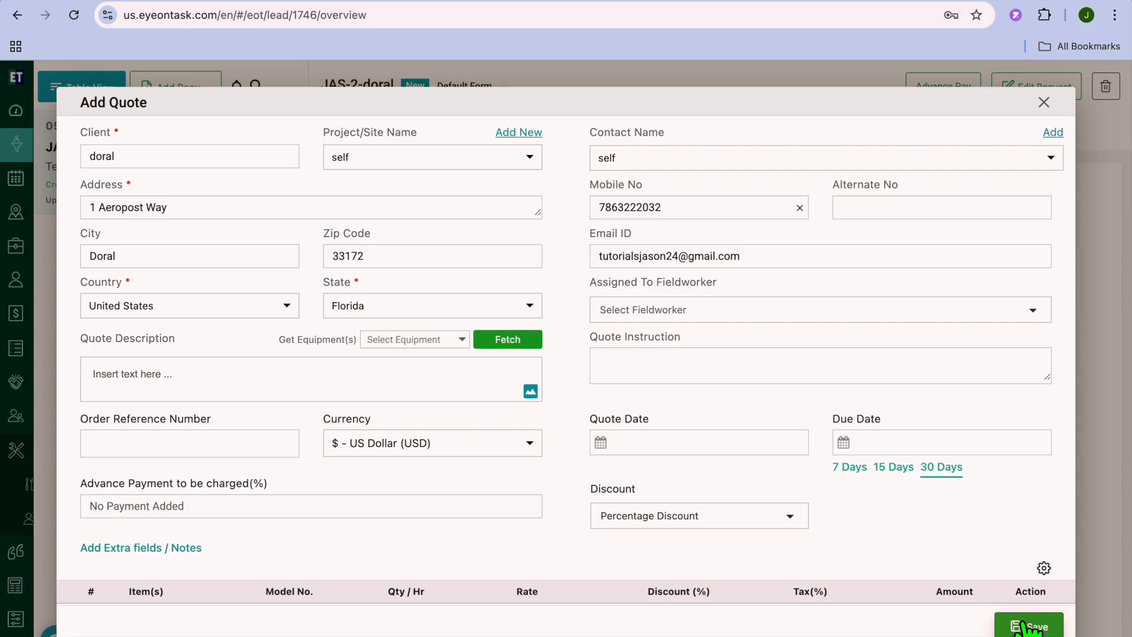
{"action": "left_click", "coordinate": [1044, 102]}
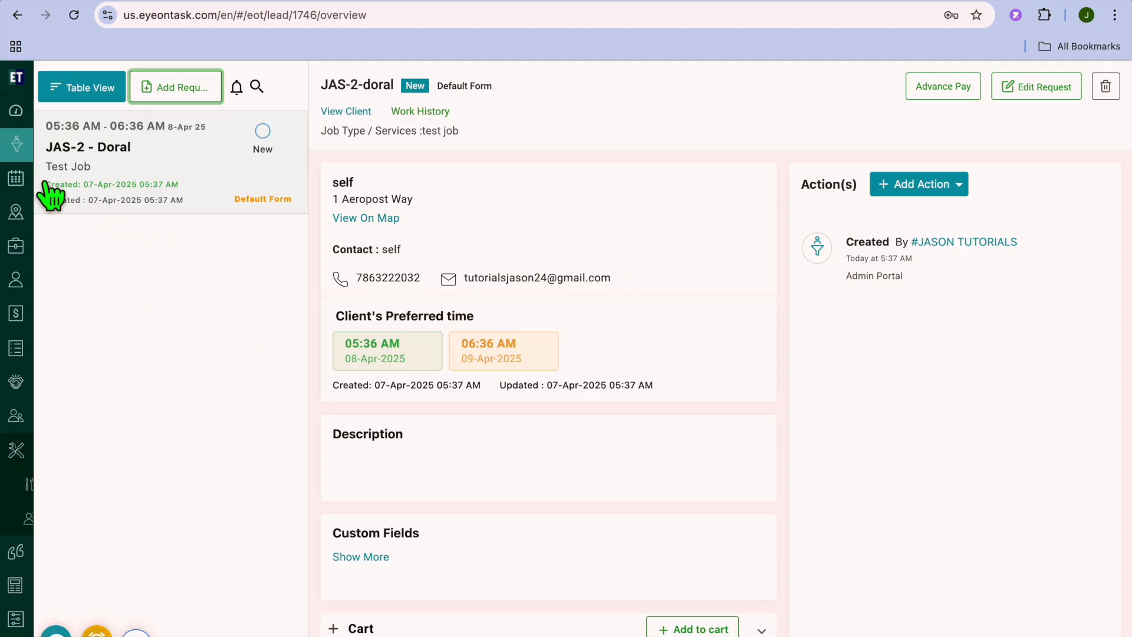
Open the Scheduler day calendar, check its Add options, then switch to the Map view
{"action": "mouse_move", "coordinate": [29, 190]}
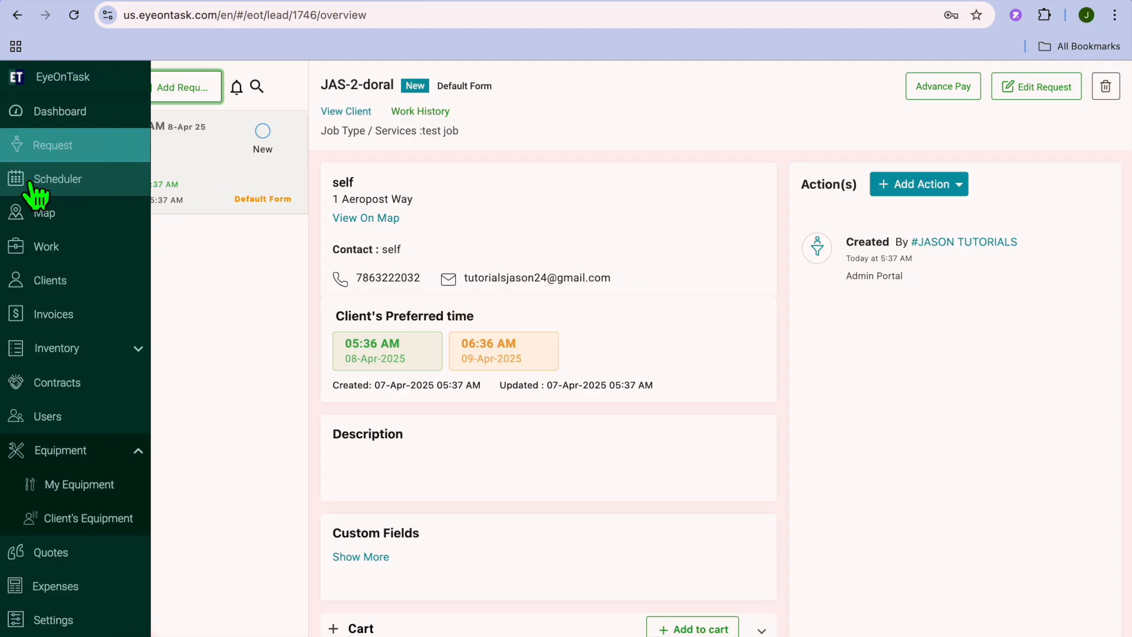
{"action": "left_click", "coordinate": [76, 193]}
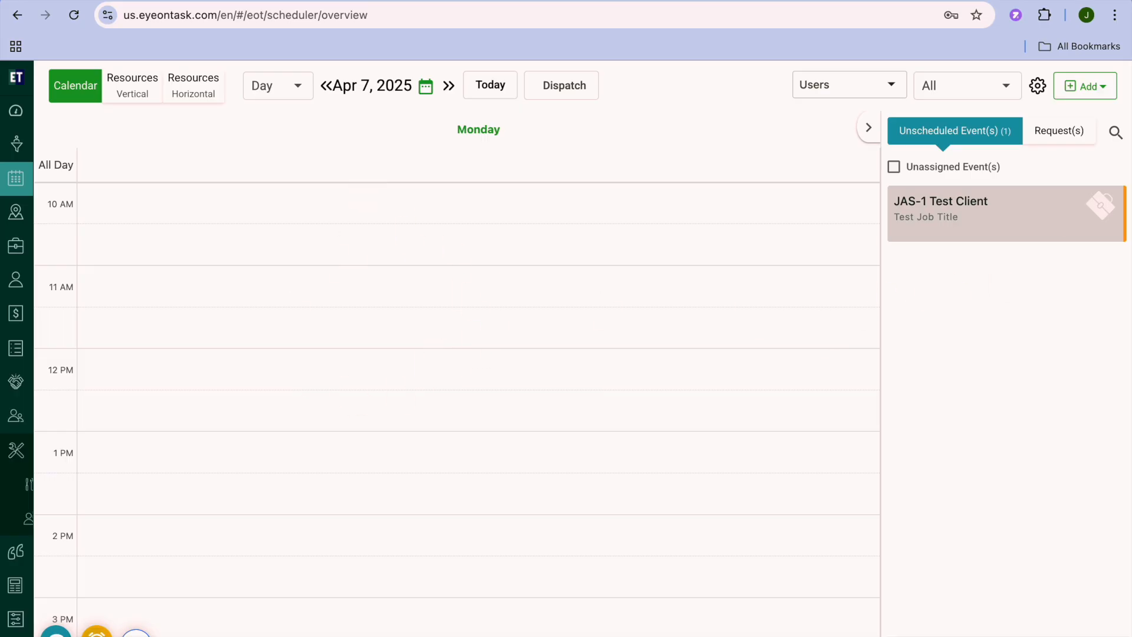
{"action": "left_click", "coordinate": [1101, 88]}
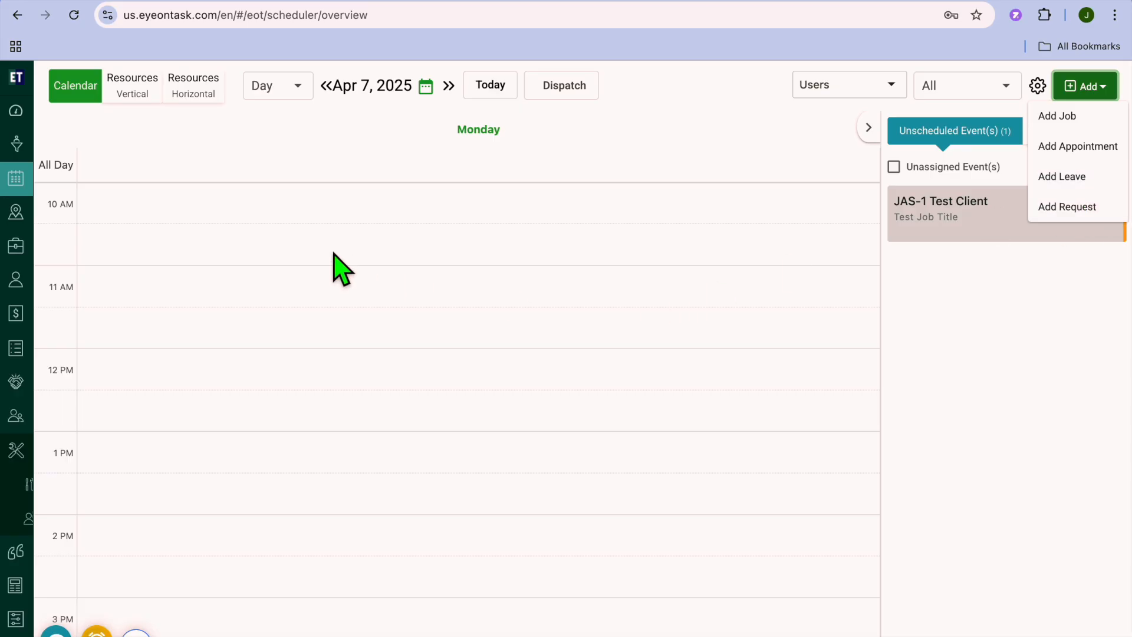
{"action": "mouse_move", "coordinate": [25, 212]}
{"action": "left_click", "coordinate": [68, 217]}
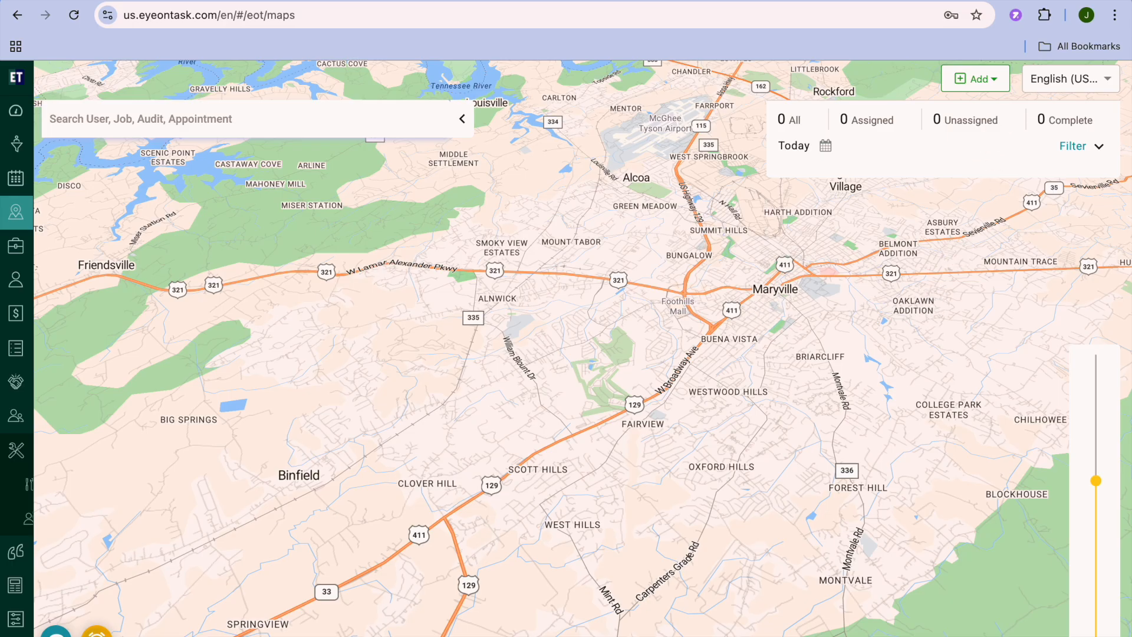
Check the Map's Add options, then open the Jobs list showing JAS-1 Test Client
{"action": "left_click", "coordinate": [991, 86]}
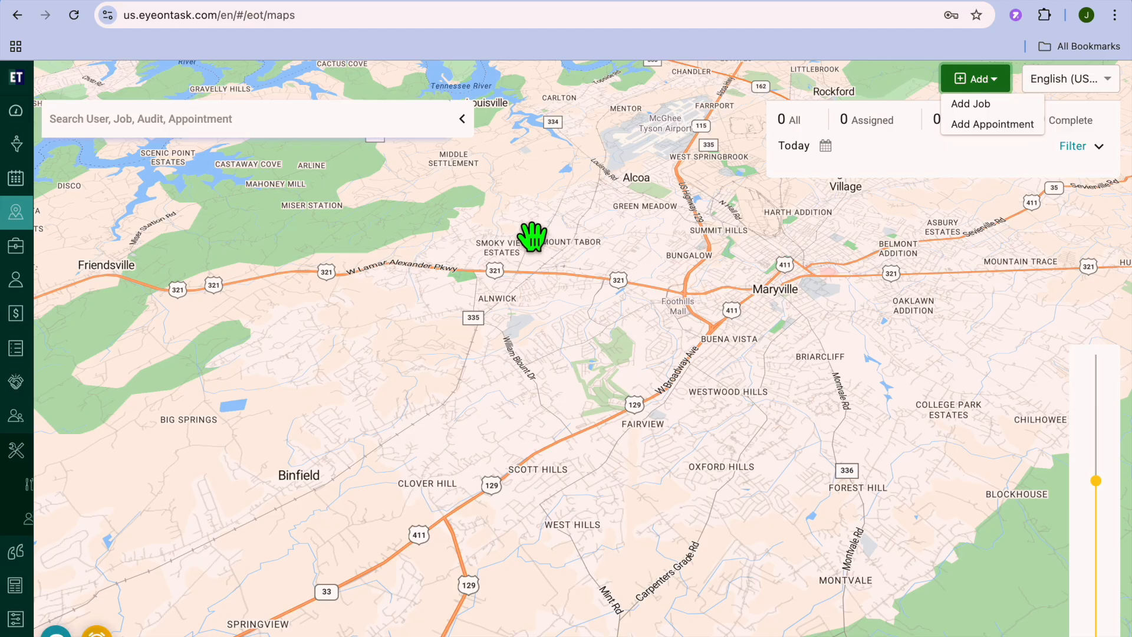
{"action": "mouse_move", "coordinate": [24, 276]}
{"action": "left_click", "coordinate": [52, 250]}
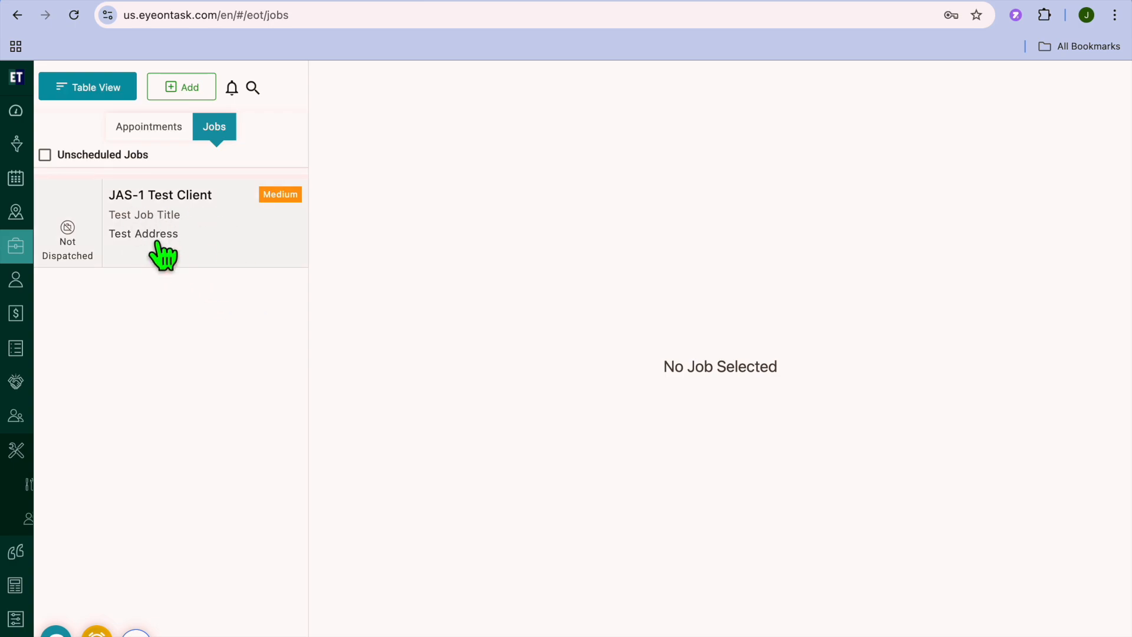
Start a new job for the Doral client
{"action": "left_click", "coordinate": [180, 92]}
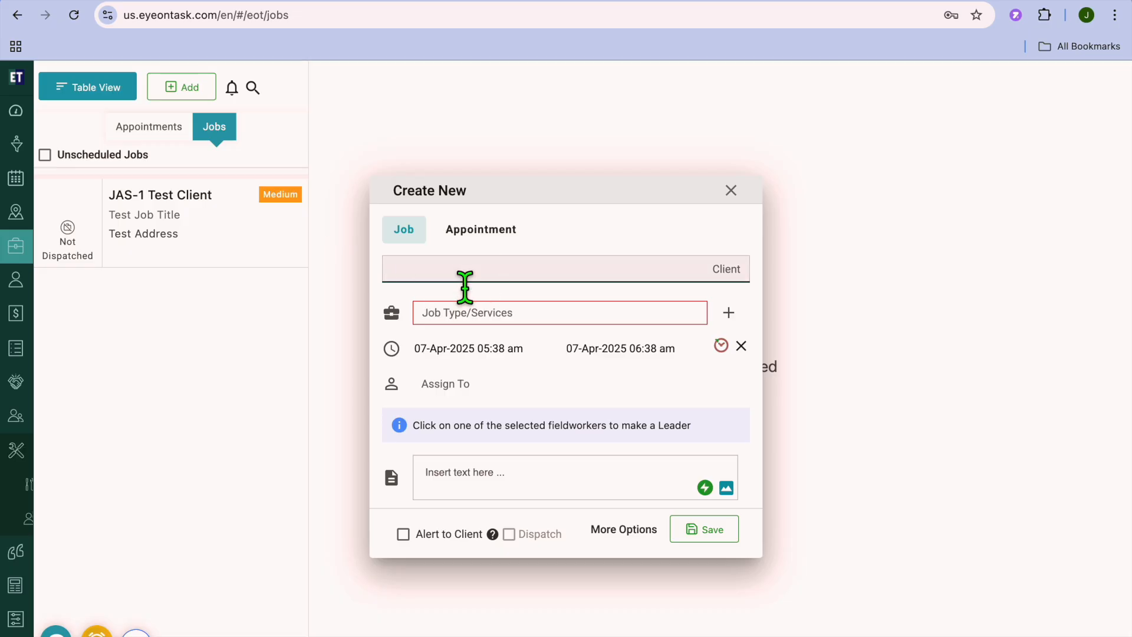
{"action": "left_click", "coordinate": [465, 277]}
{"action": "type", "text": "dora"}
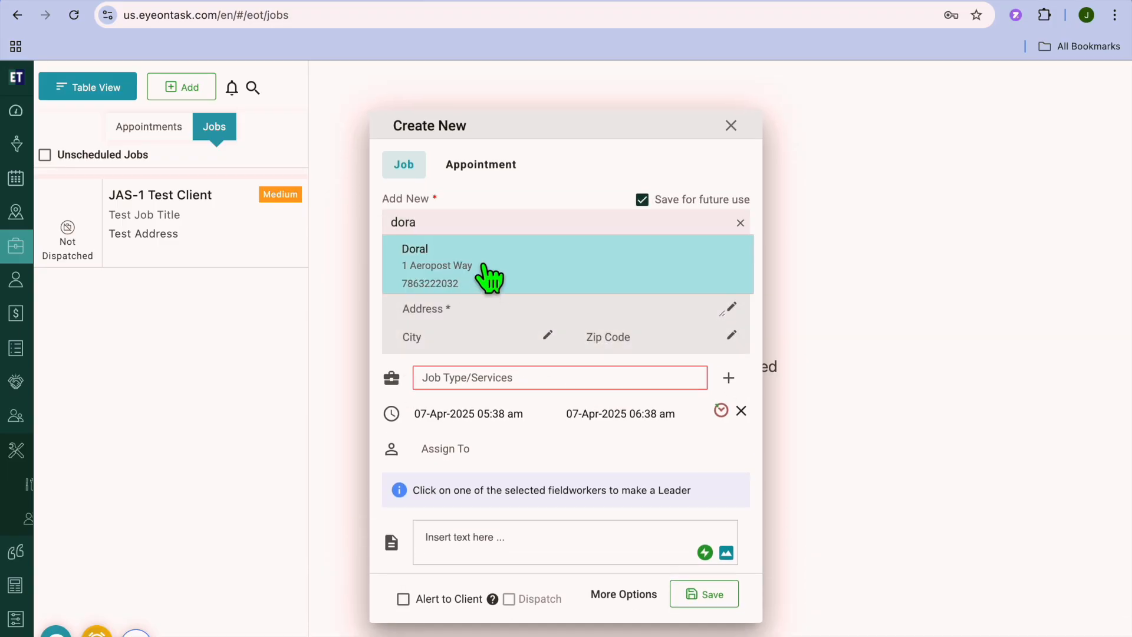
{"action": "left_click", "coordinate": [486, 277]}
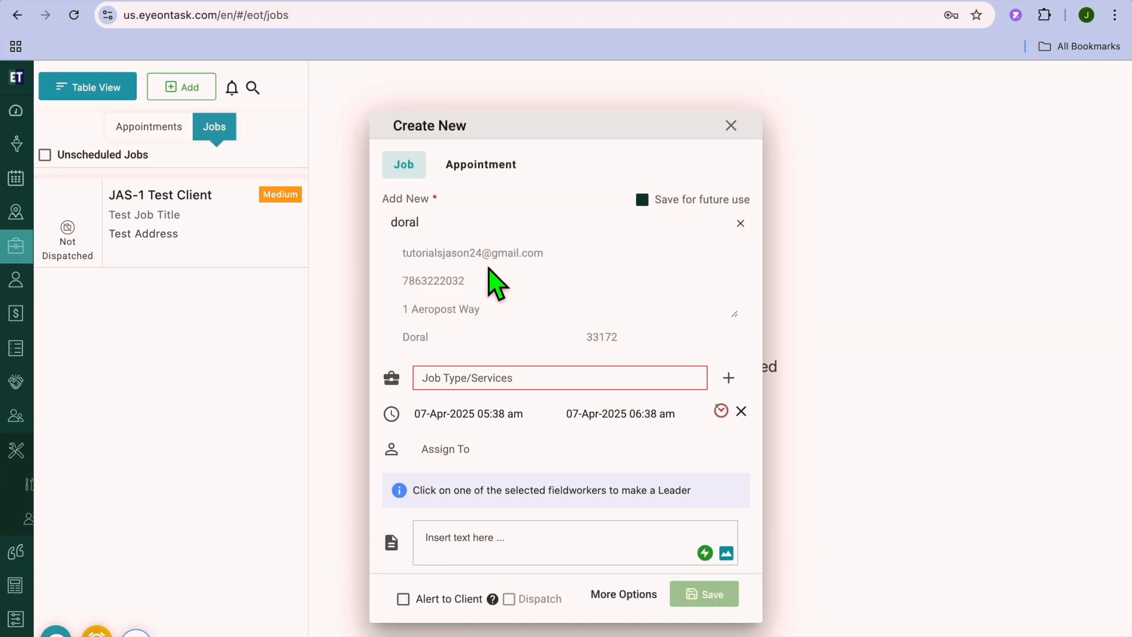
Create and select the new job type 'lawn care'
{"action": "left_click", "coordinate": [698, 377]}
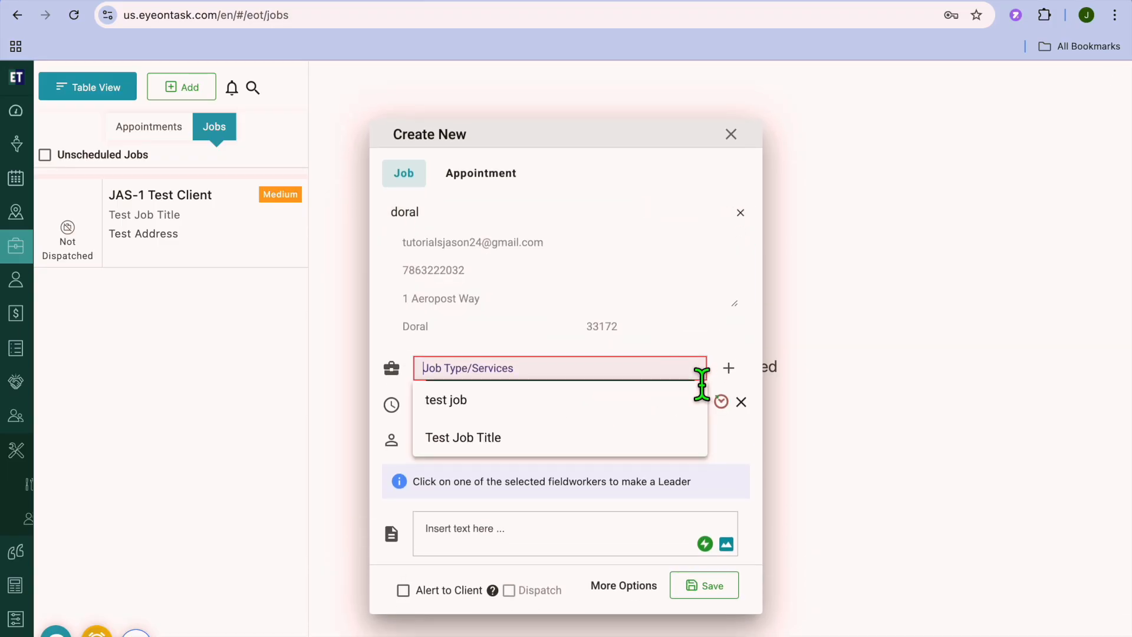
{"action": "type", "text": "I"}
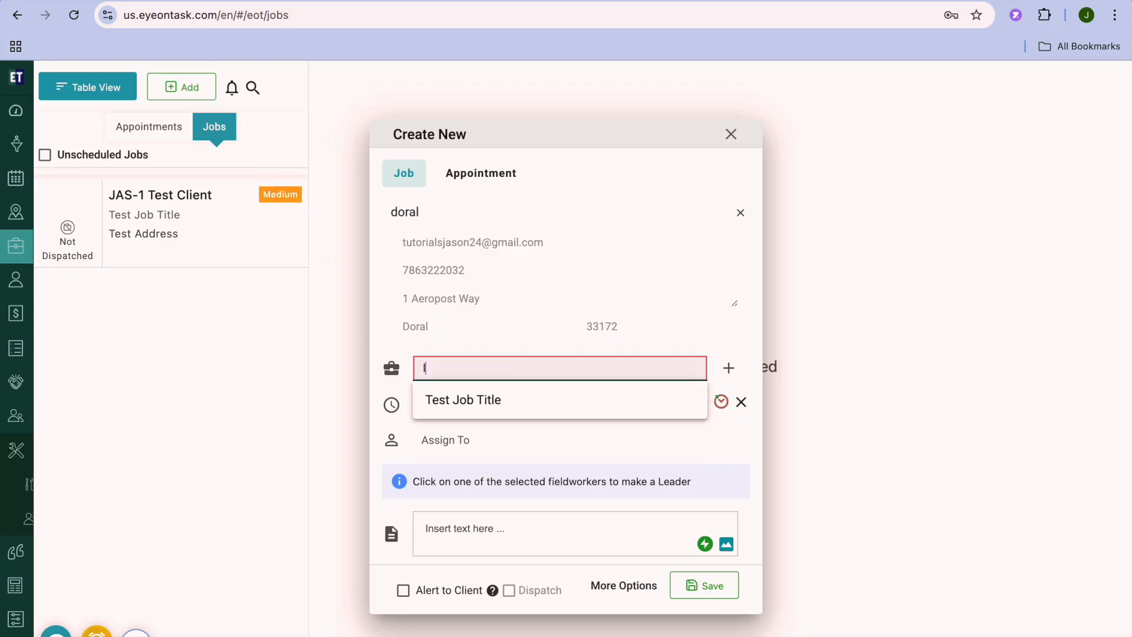
{"action": "type", "text": "awn care"}
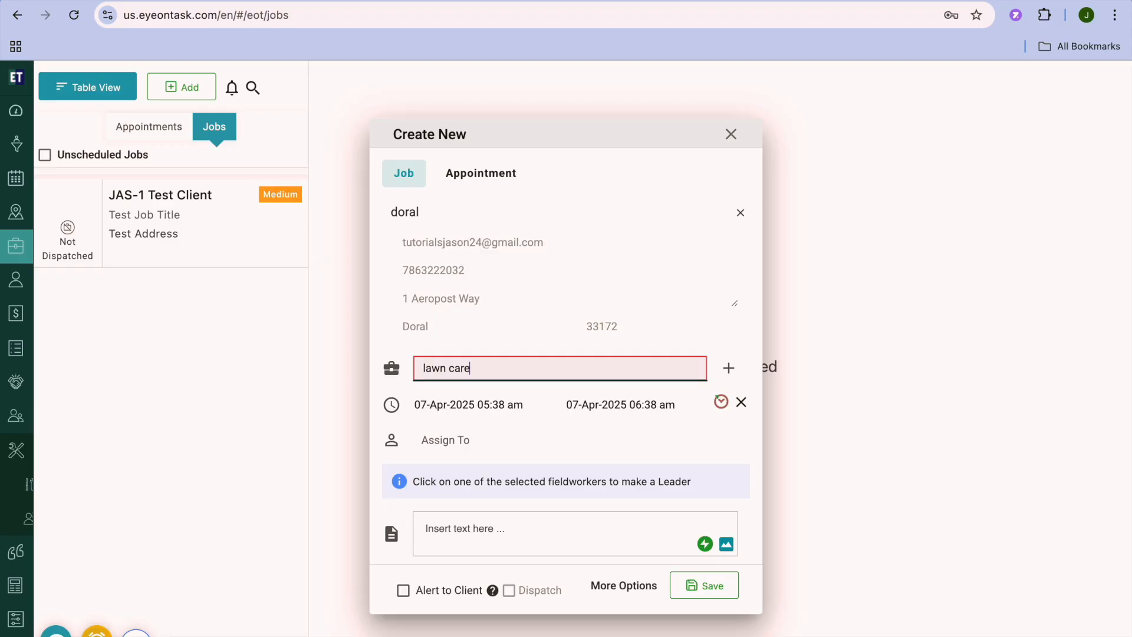
{"action": "left_click", "coordinate": [729, 368]}
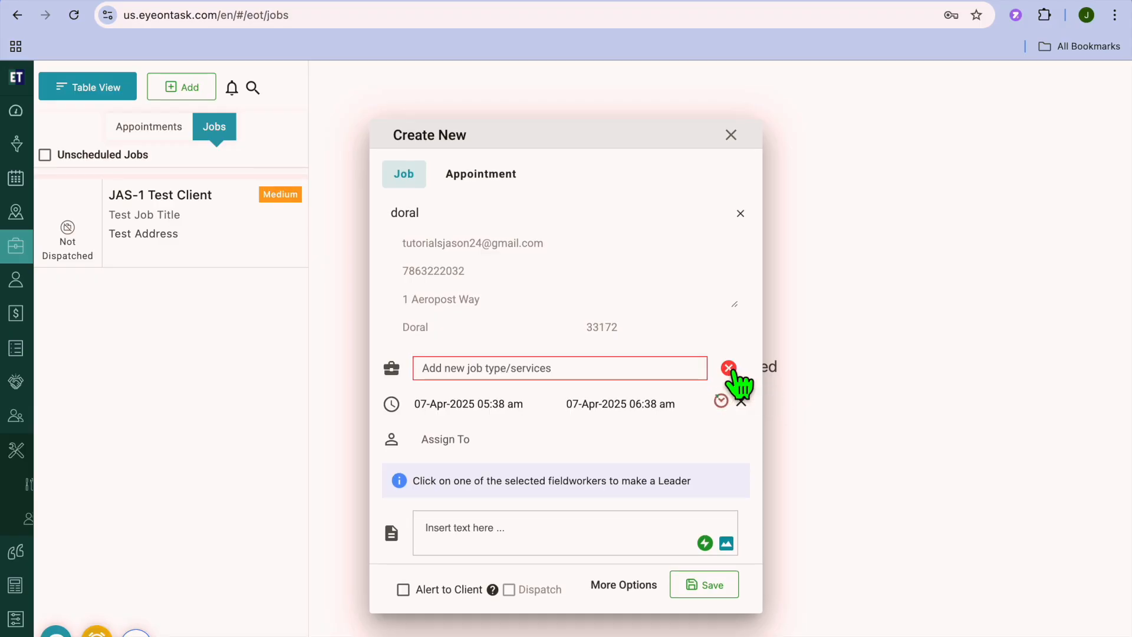
{"action": "left_click", "coordinate": [610, 377]}
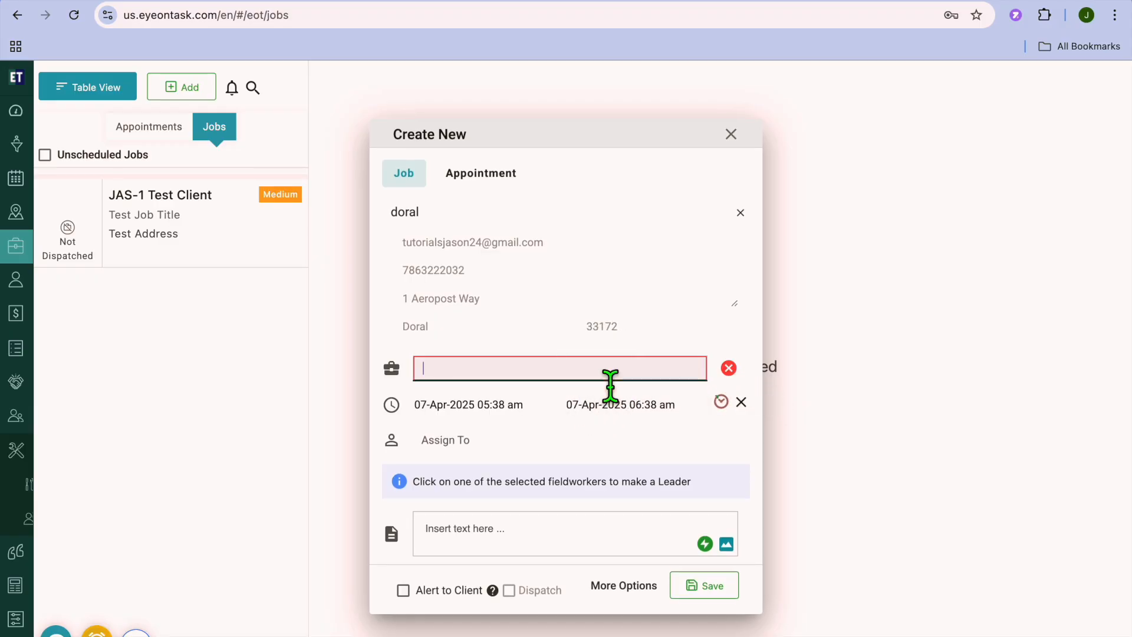
{"action": "type", "text": "lawn care"}
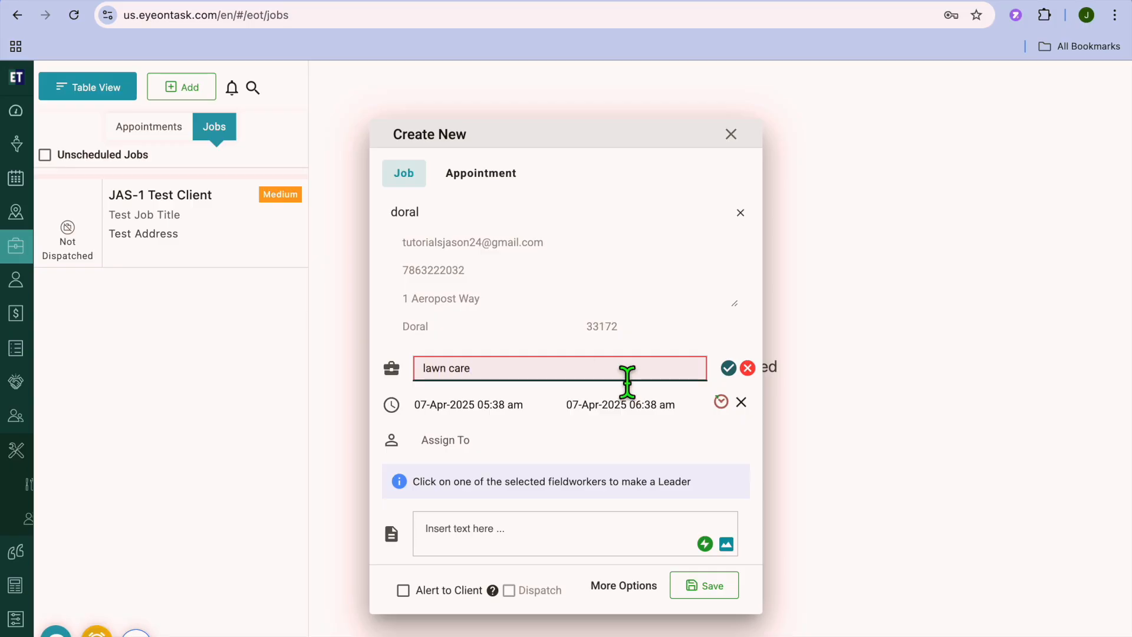
{"action": "left_click", "coordinate": [729, 367]}
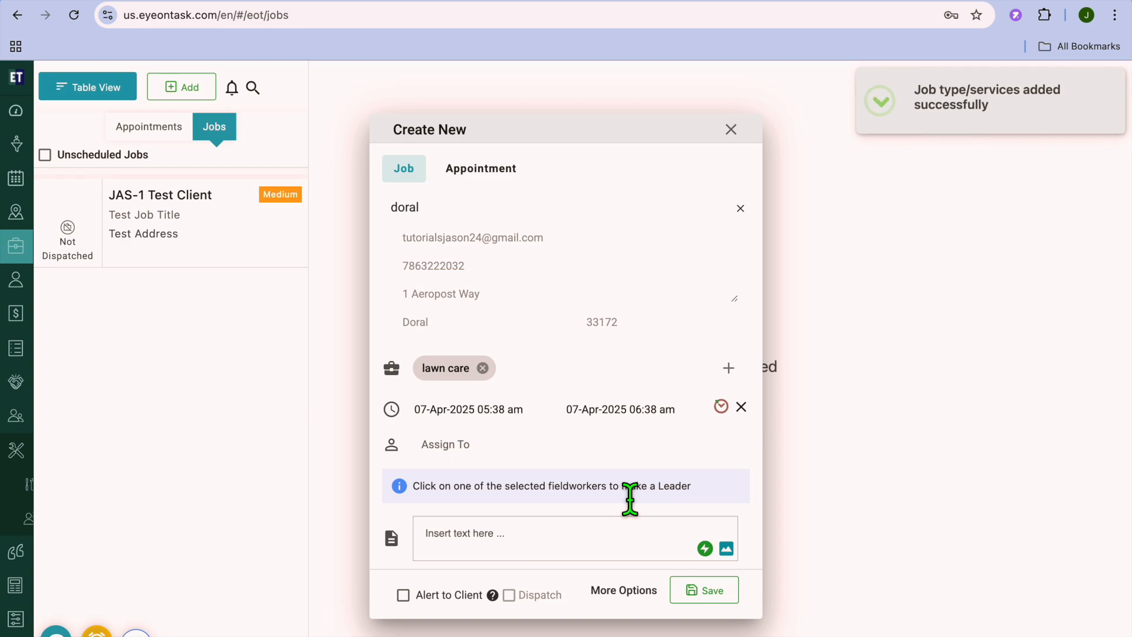
Assign the first listed fieldworker, dispatch the job and save it
{"action": "left_click", "coordinate": [480, 458]}
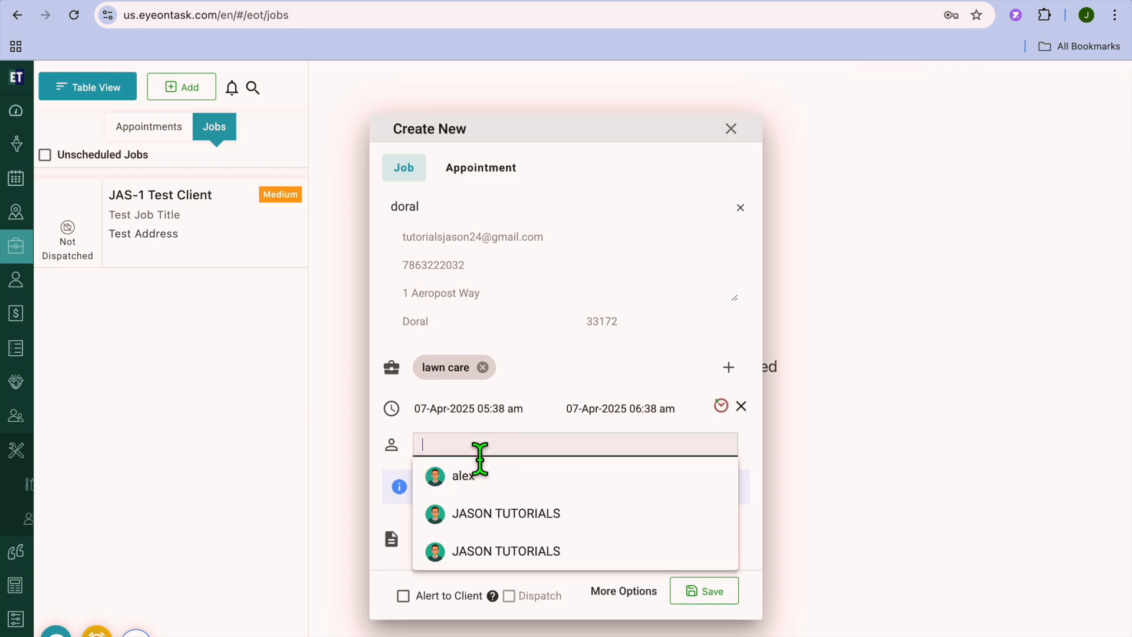
{"action": "left_click", "coordinate": [521, 477]}
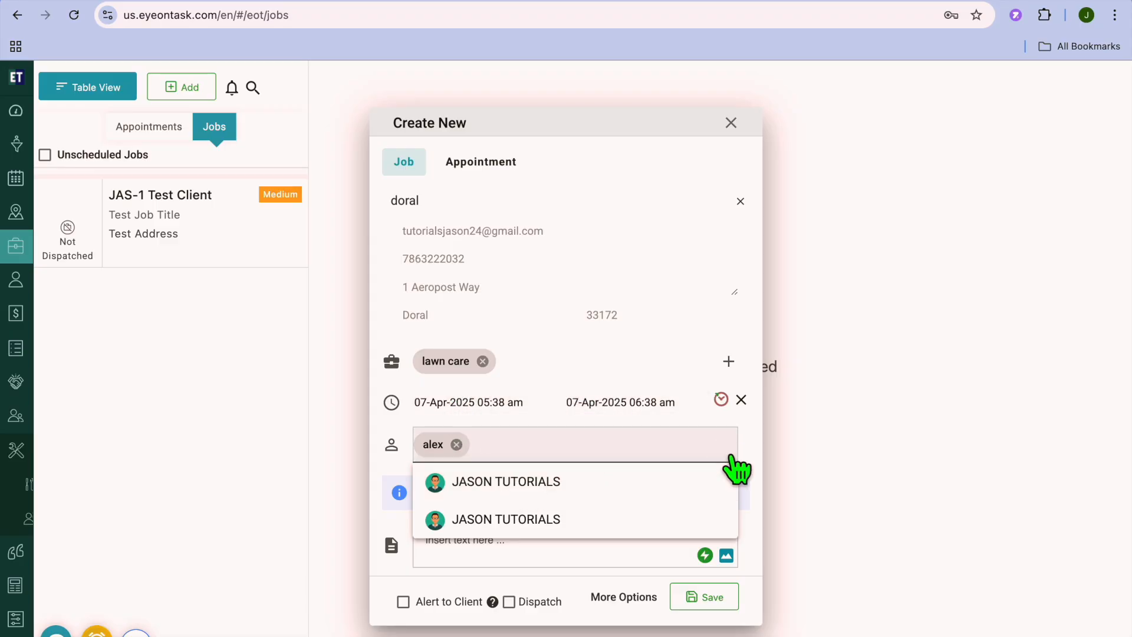
{"action": "left_click", "coordinate": [754, 452]}
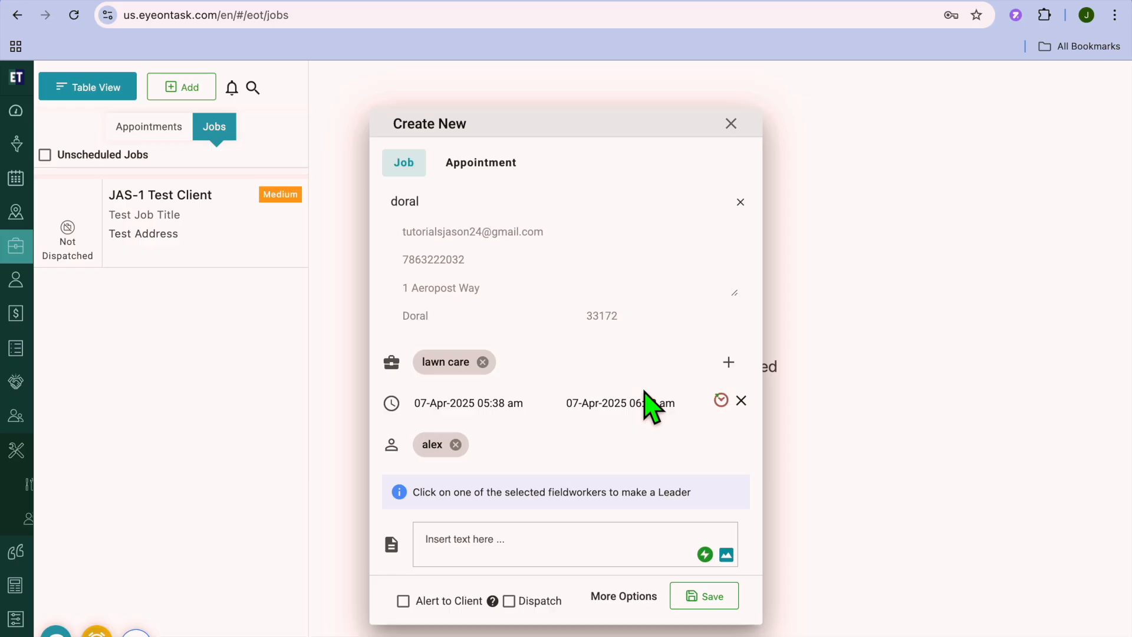
{"action": "scroll", "coordinate": [677, 509], "scroll_direction": "down", "scroll_amount": 1}
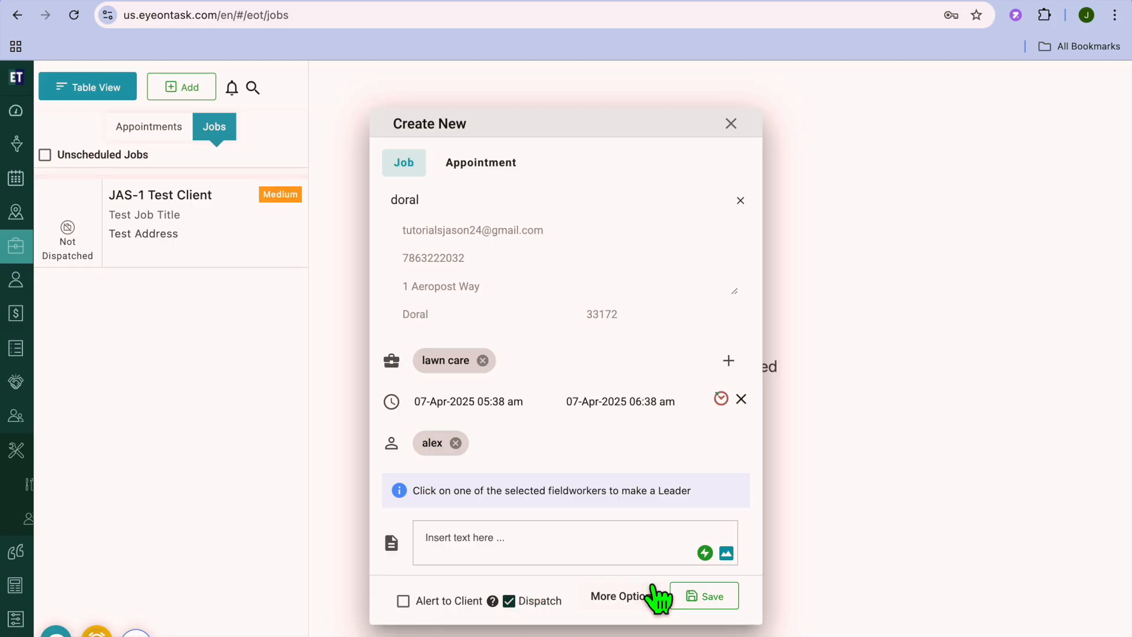
{"action": "left_click", "coordinate": [714, 597]}
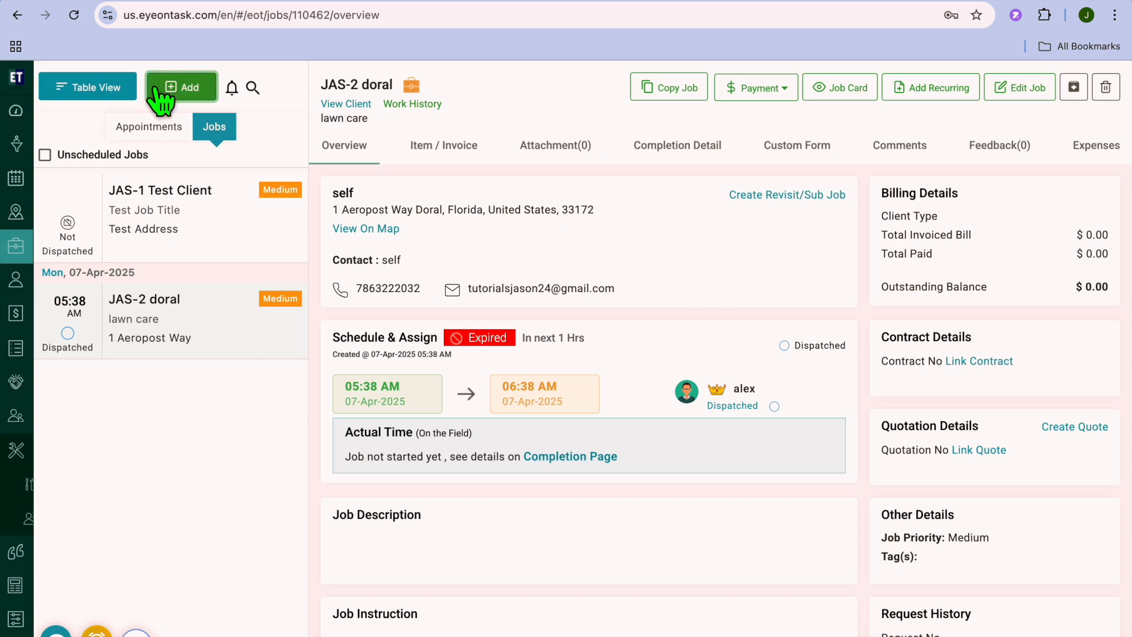
Pass through the landing page and the Request page to reach the Dashboard
{"action": "mouse_move", "coordinate": [19, 129]}
{"action": "left_click", "coordinate": [66, 82]}
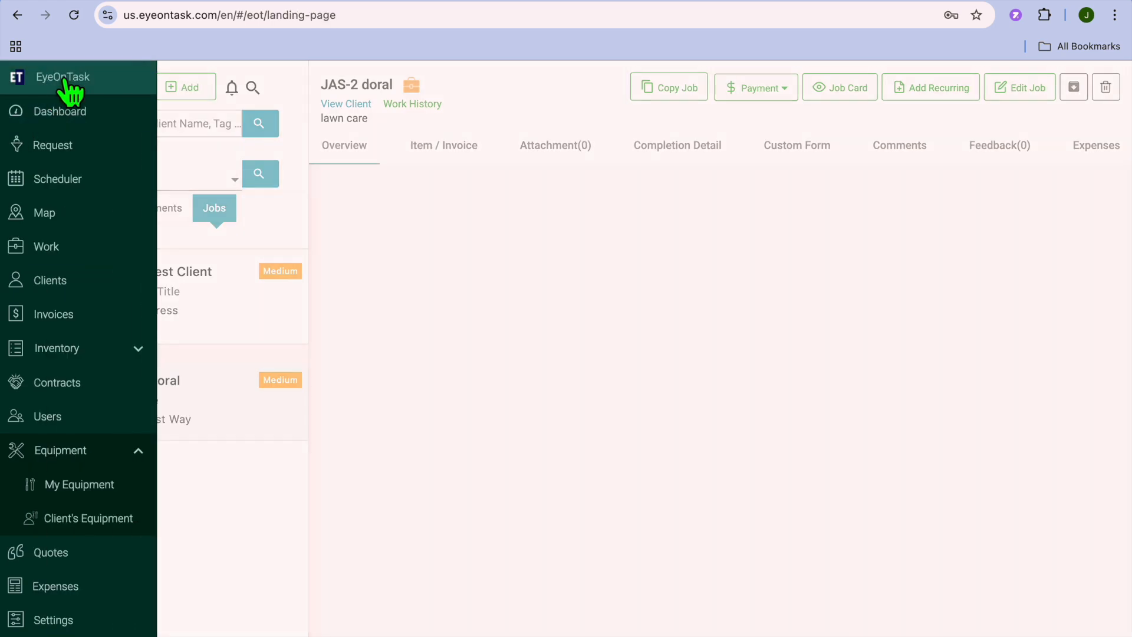
{"action": "left_click", "coordinate": [62, 132]}
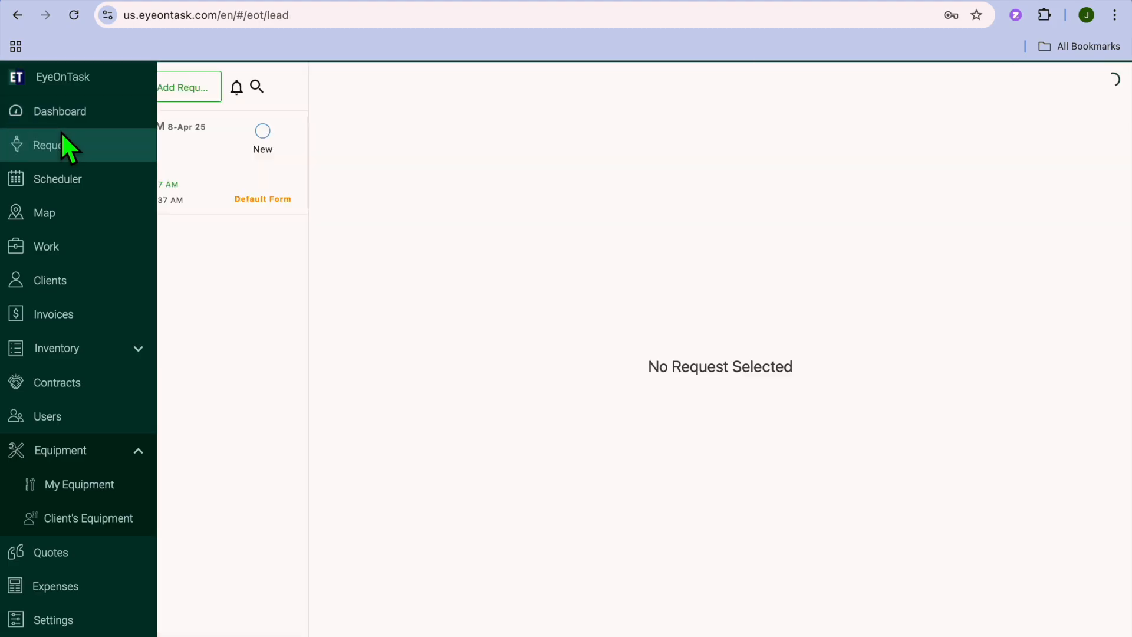
{"action": "left_click", "coordinate": [66, 107]}
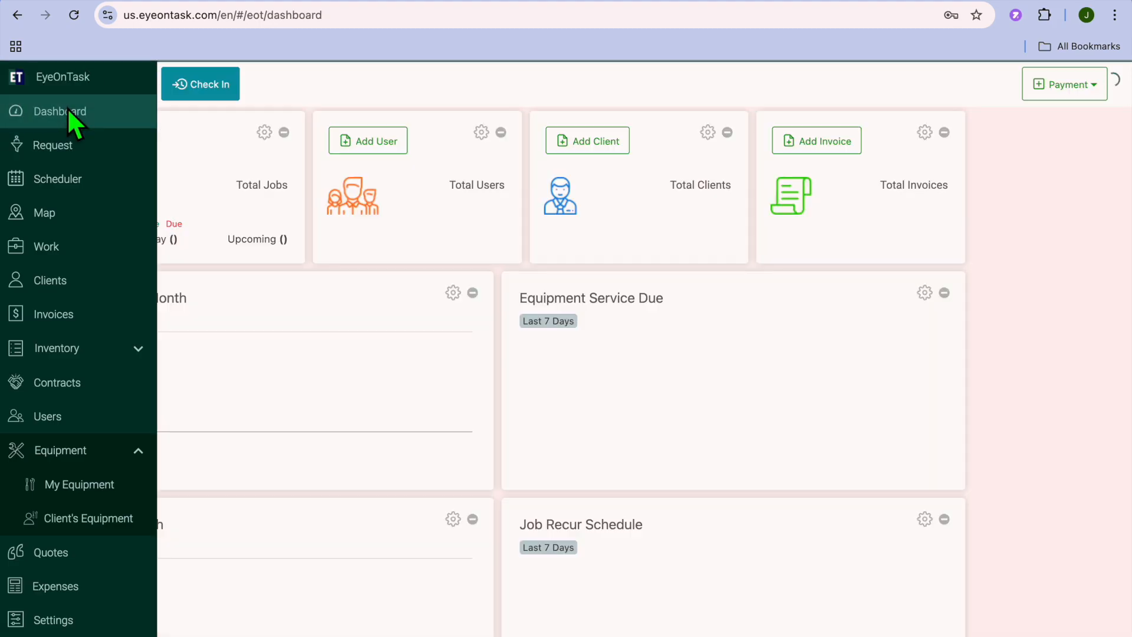
Check in on the dashboard, then check out again
{"action": "left_click", "coordinate": [213, 86]}
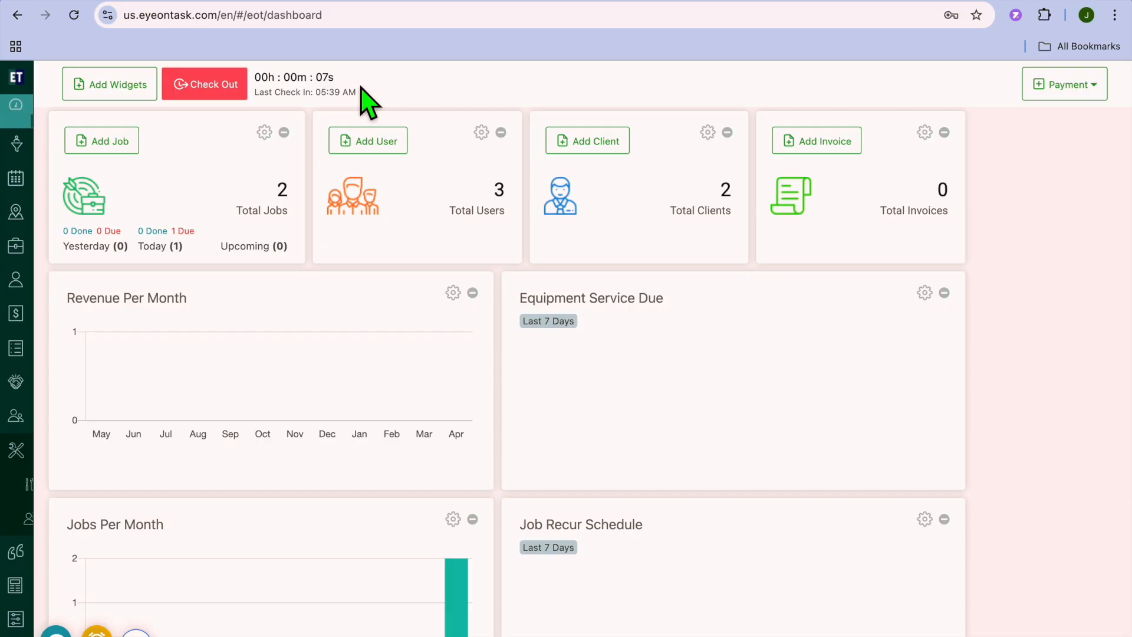
{"action": "left_click", "coordinate": [215, 89]}
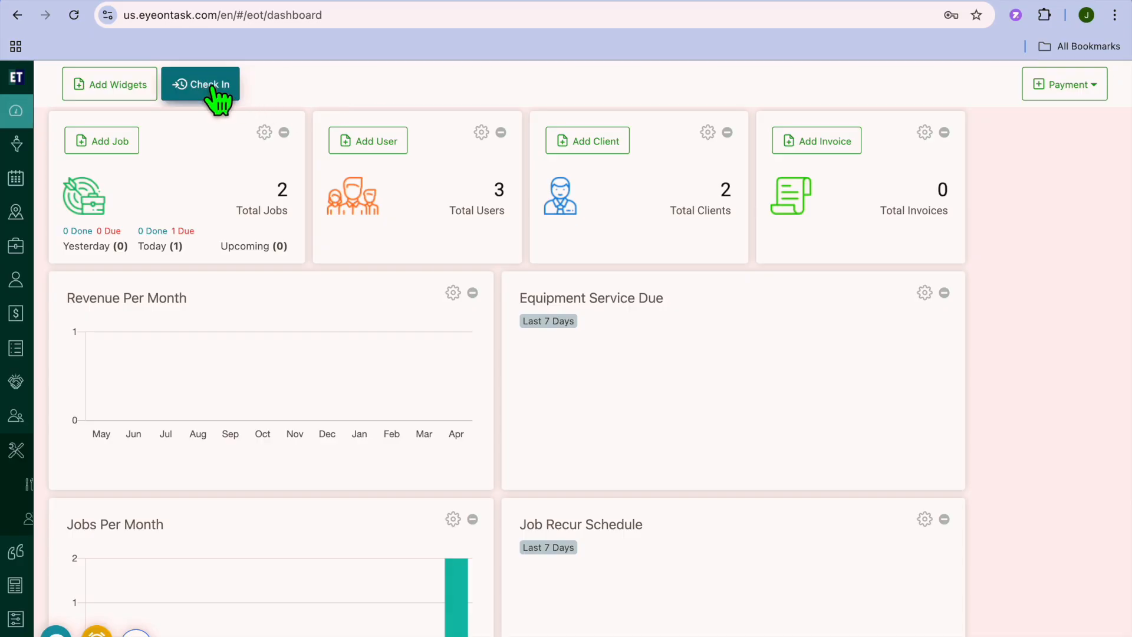
{"action": "mouse_move", "coordinate": [31, 220]}
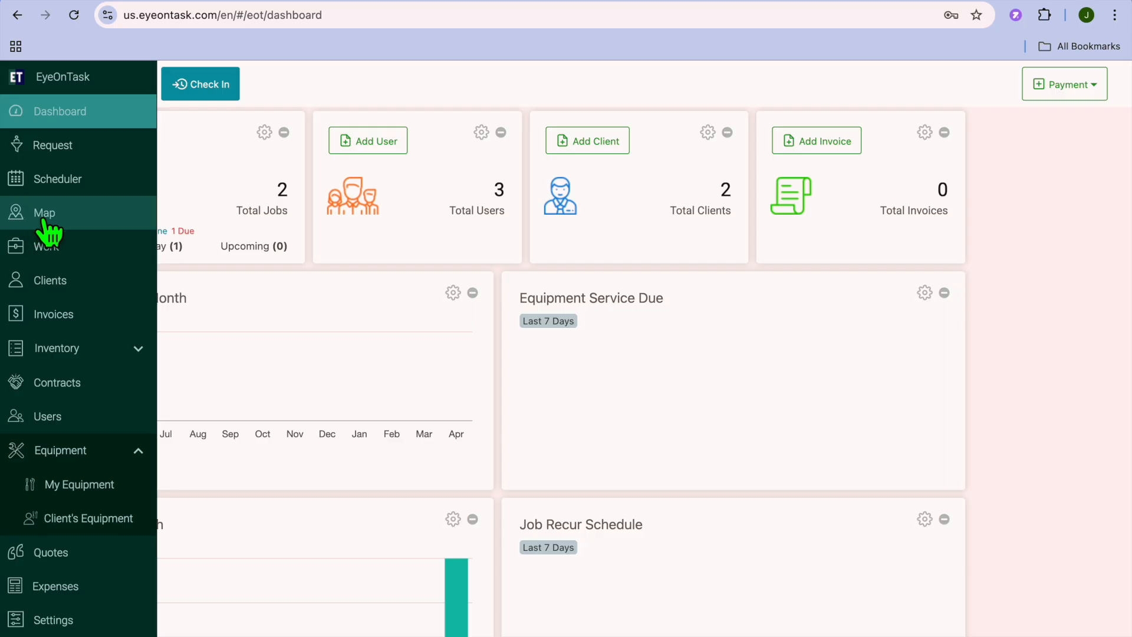
Open the JAS-2 doral job from the Work list and review its details
{"action": "left_click", "coordinate": [85, 249]}
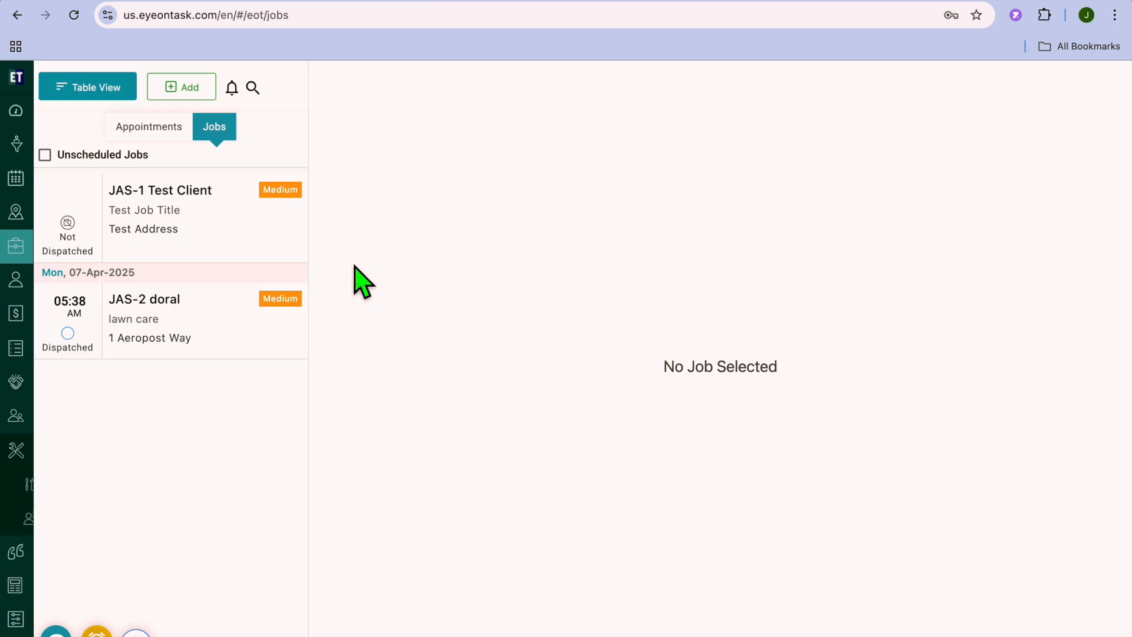
{"action": "left_click", "coordinate": [190, 318]}
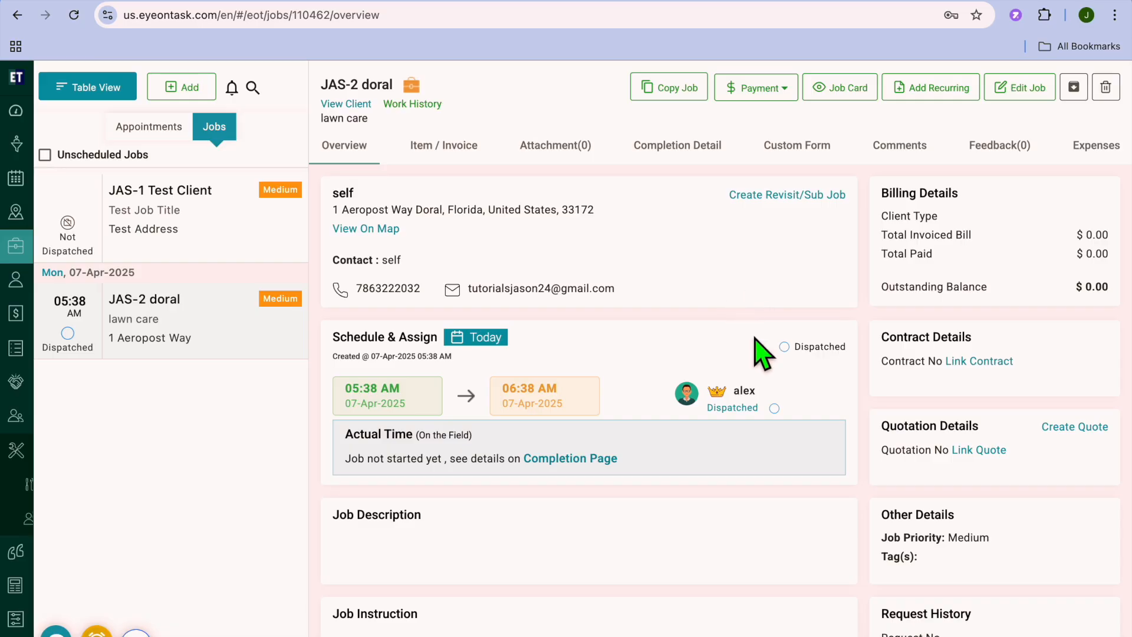
{"action": "scroll", "coordinate": [781, 442], "scroll_direction": "down", "scroll_amount": 4}
{"action": "scroll", "coordinate": [787, 448], "scroll_direction": "up", "scroll_amount": 4}
Review the job's Item / Invoice tab, then show the Clients list with Doral and Test Client
{"action": "left_click", "coordinate": [466, 151]}
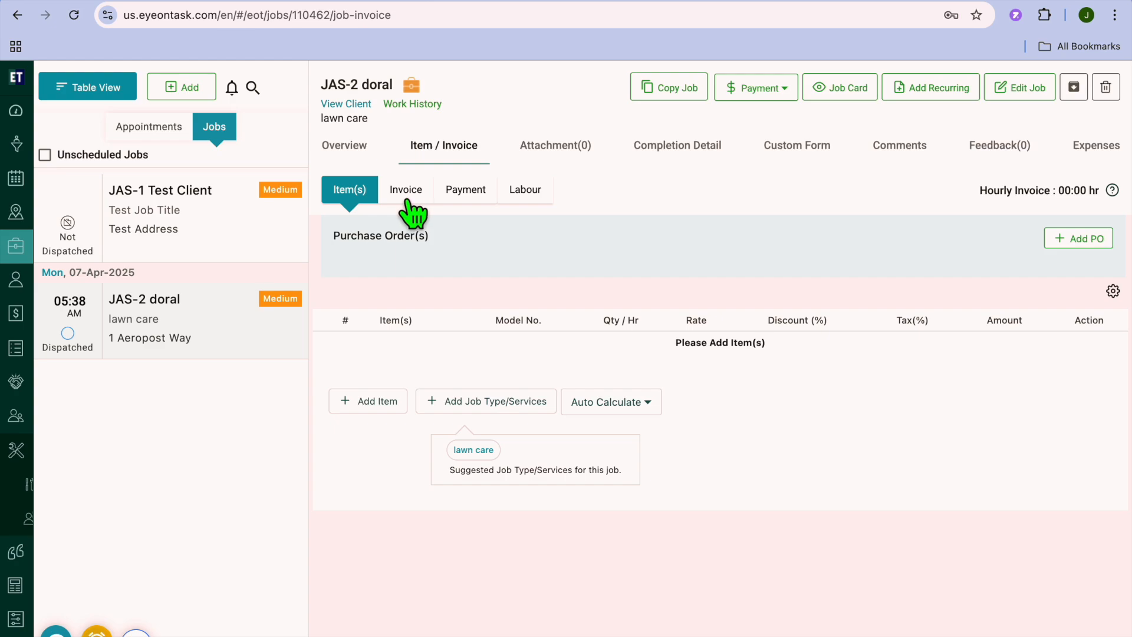
{"action": "mouse_move", "coordinate": [25, 310]}
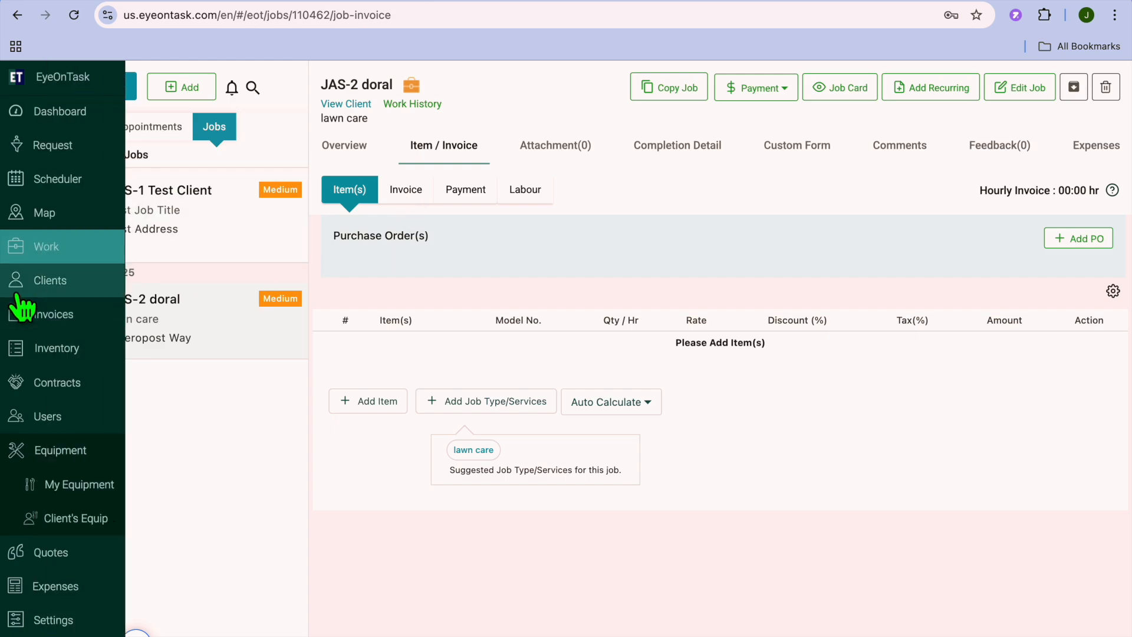
{"action": "left_click", "coordinate": [27, 289]}
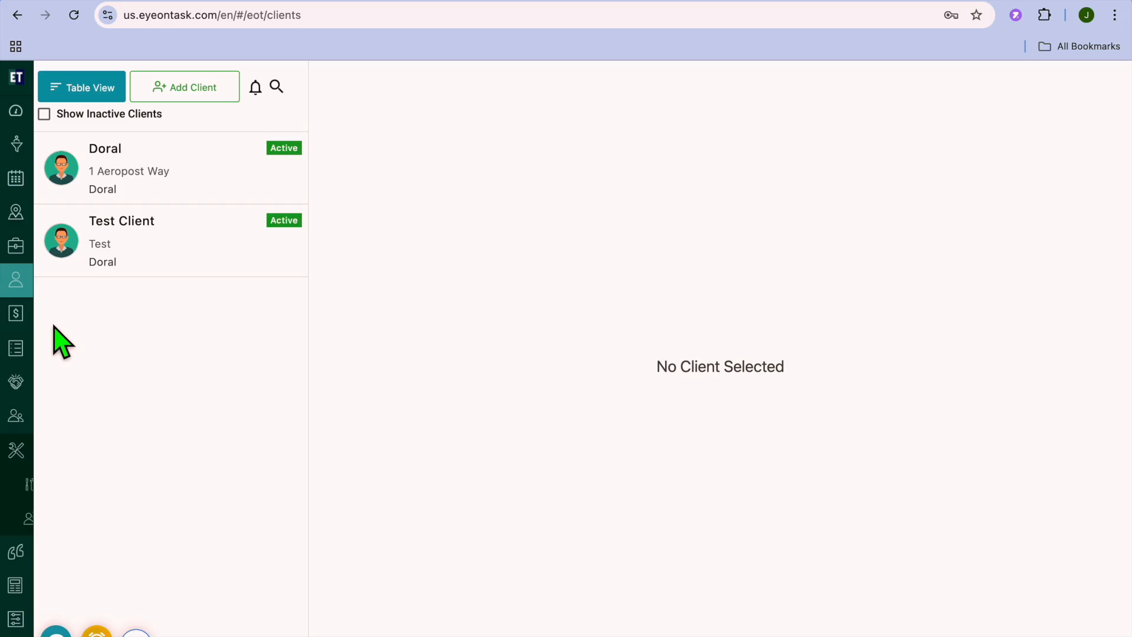
On the empty Invoices page, dismiss the tutorial, preview Add Invoice and close it unsaved
{"action": "left_click", "coordinate": [33, 328]}
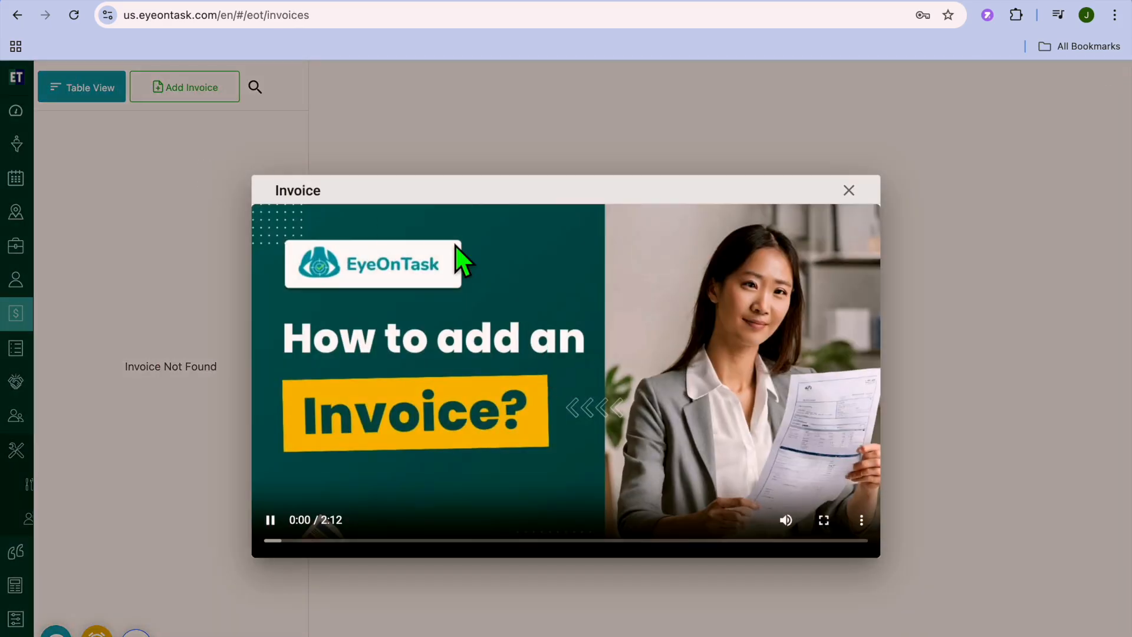
{"action": "left_click", "coordinate": [846, 189]}
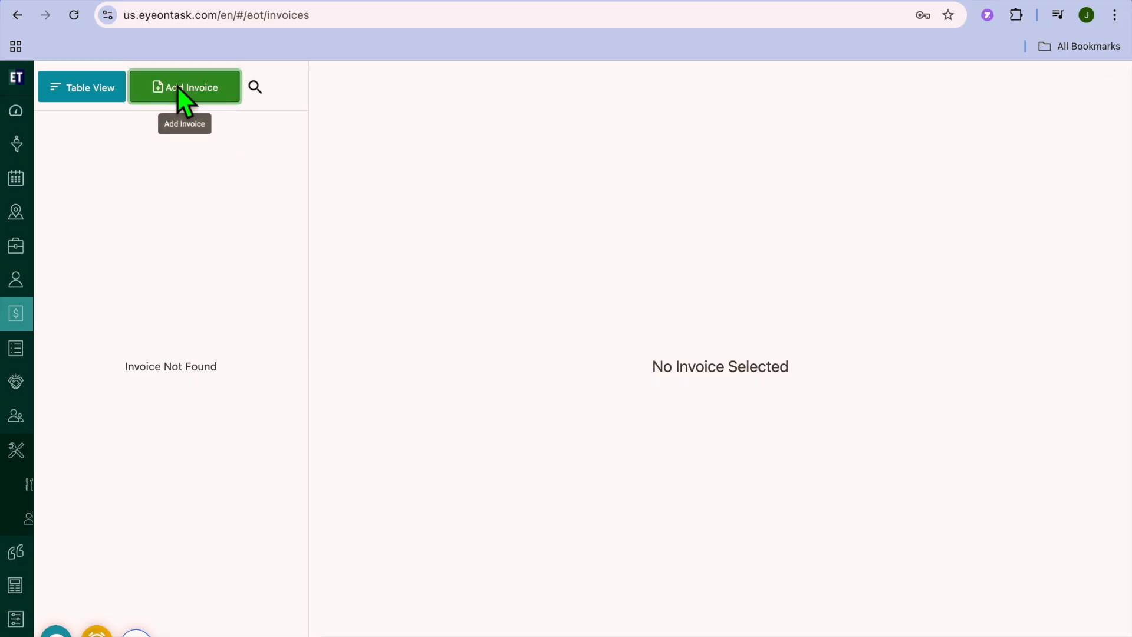
{"action": "left_click", "coordinate": [179, 90]}
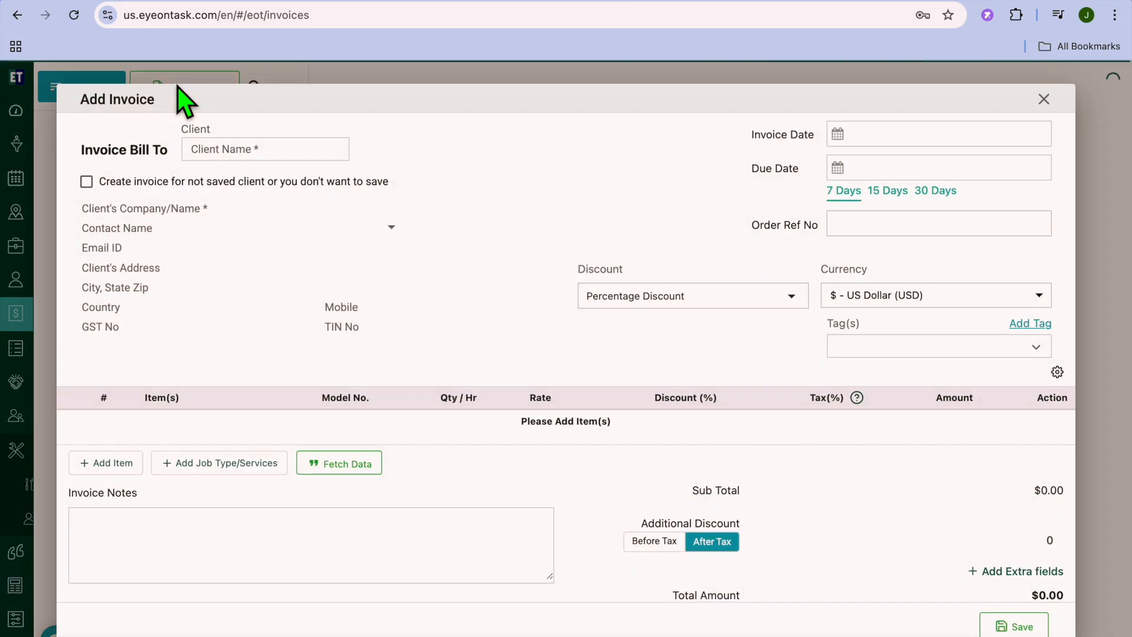
{"action": "left_click", "coordinate": [282, 158]}
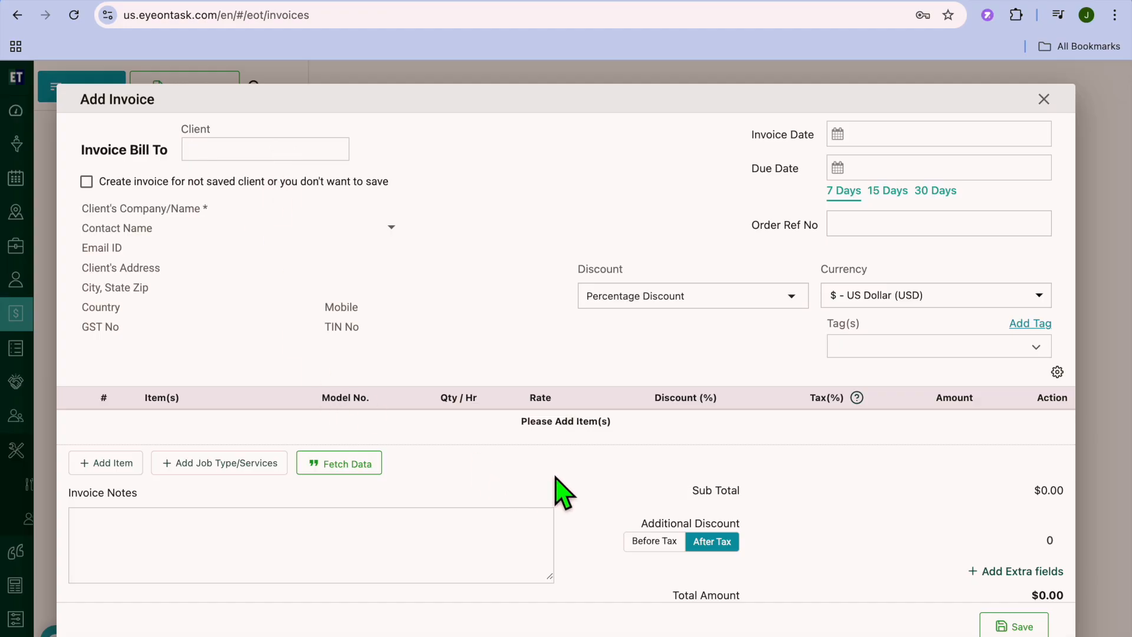
{"action": "scroll", "coordinate": [687, 490], "scroll_direction": "down", "scroll_amount": 1}
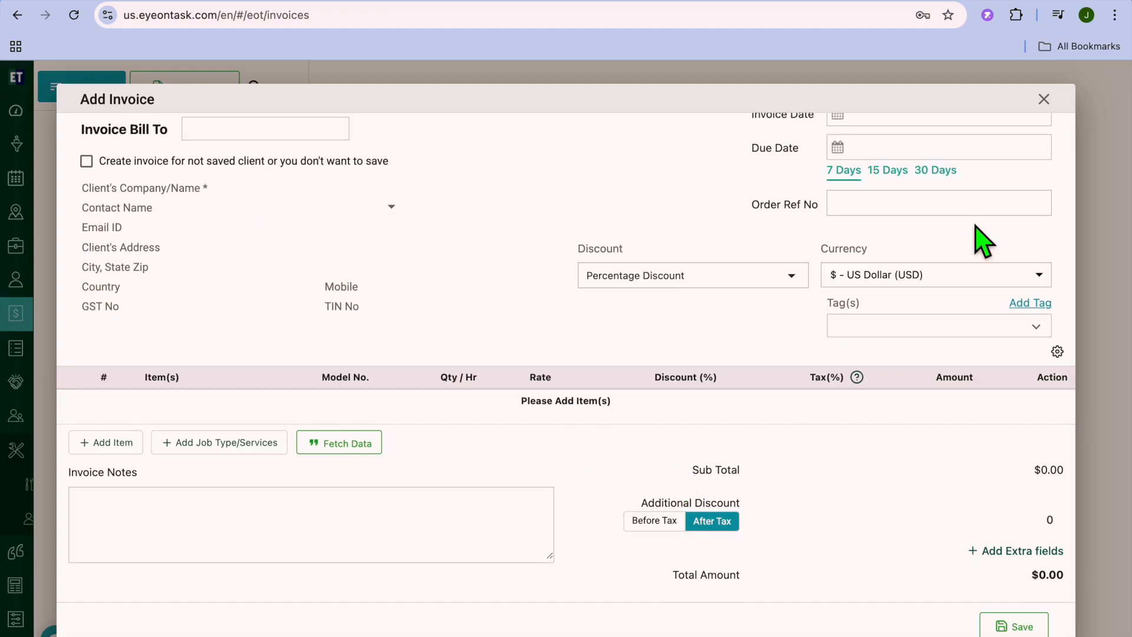
{"action": "left_click", "coordinate": [1044, 99]}
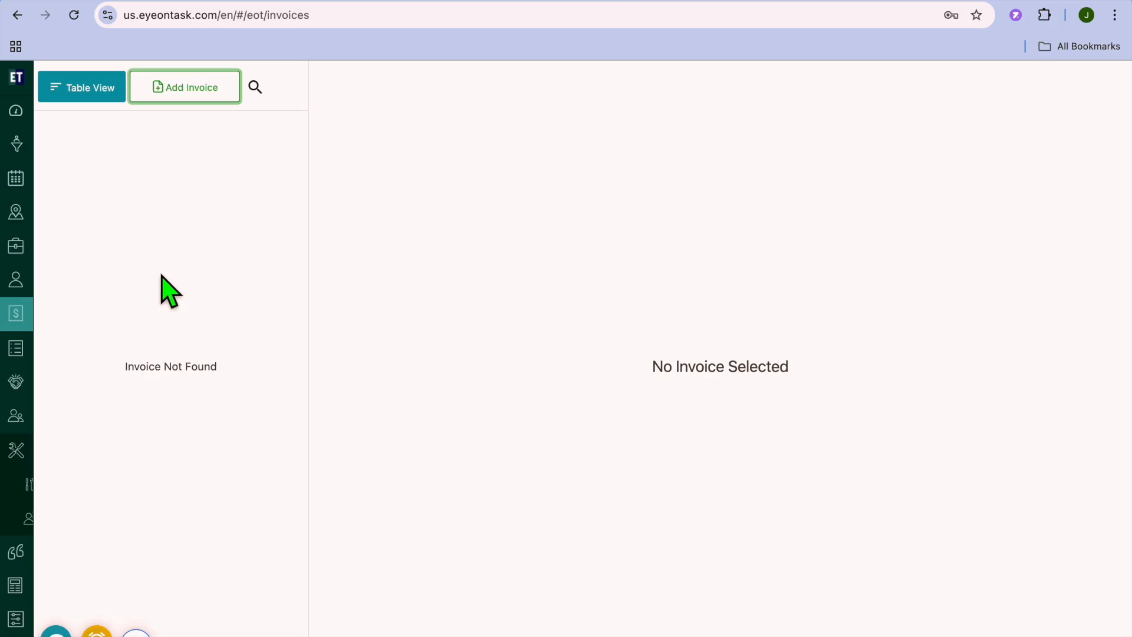
{"action": "mouse_move", "coordinate": [13, 285]}
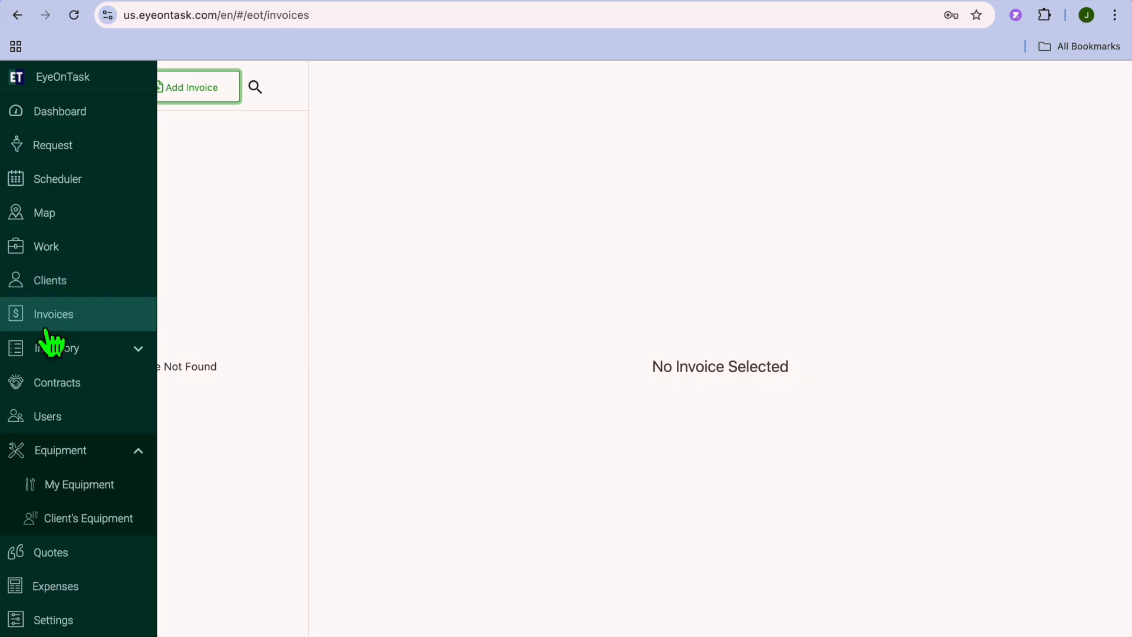
Review the PayPal and Stripe integration pages, then open Customer Portal settings
{"action": "left_click", "coordinate": [67, 624]}
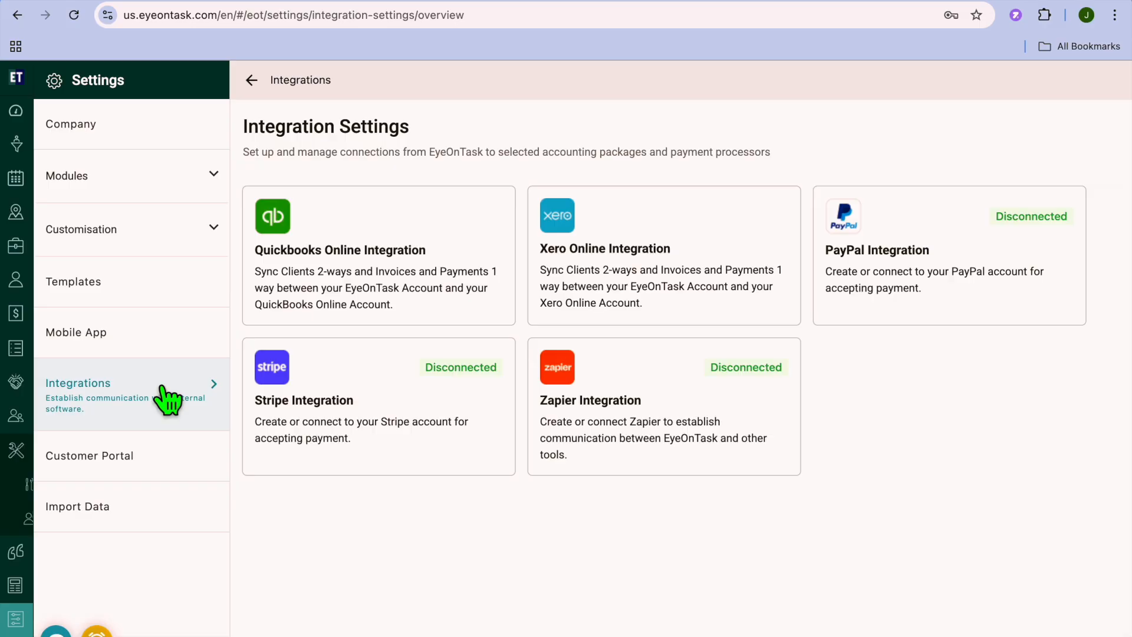
{"action": "left_click", "coordinate": [850, 271]}
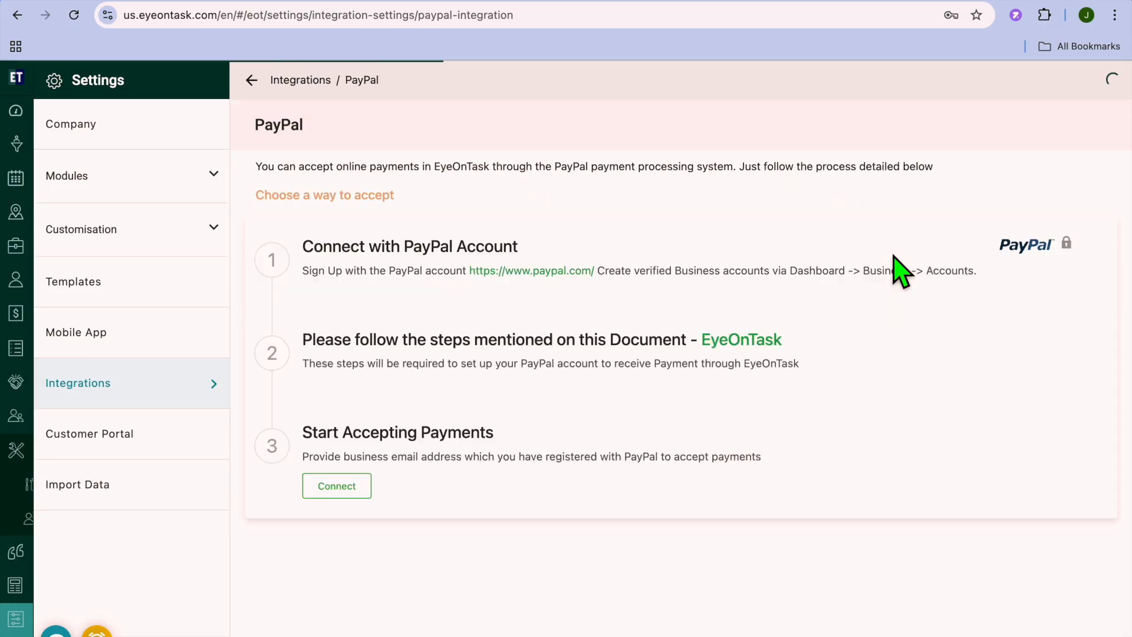
{"action": "left_click", "coordinate": [252, 82]}
{"action": "left_click", "coordinate": [371, 392]}
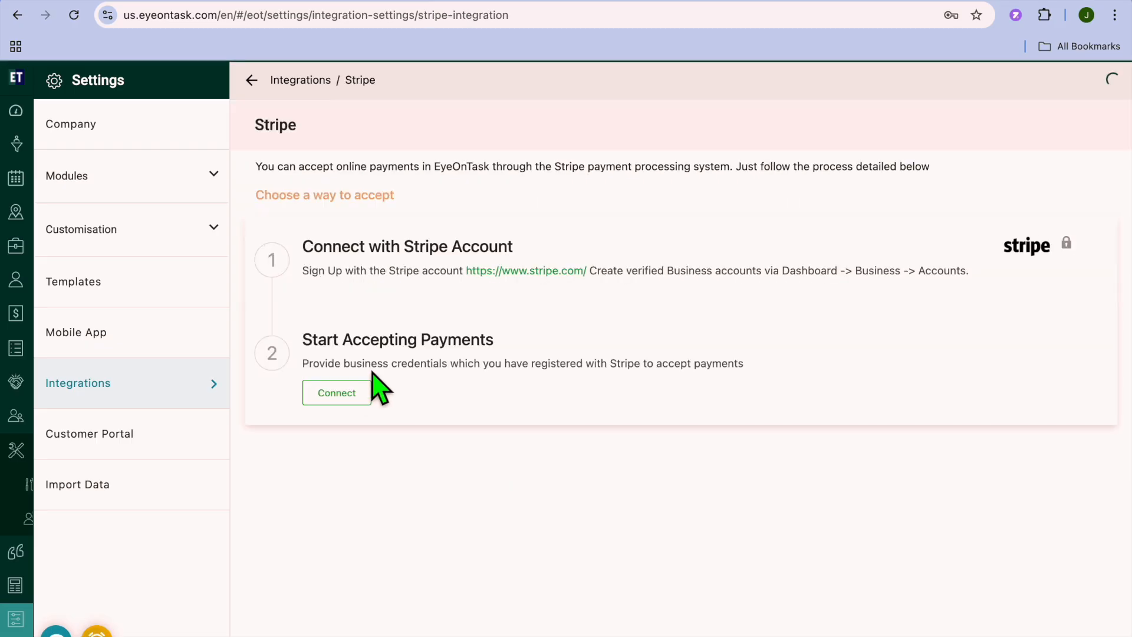
{"action": "left_click", "coordinate": [252, 81]}
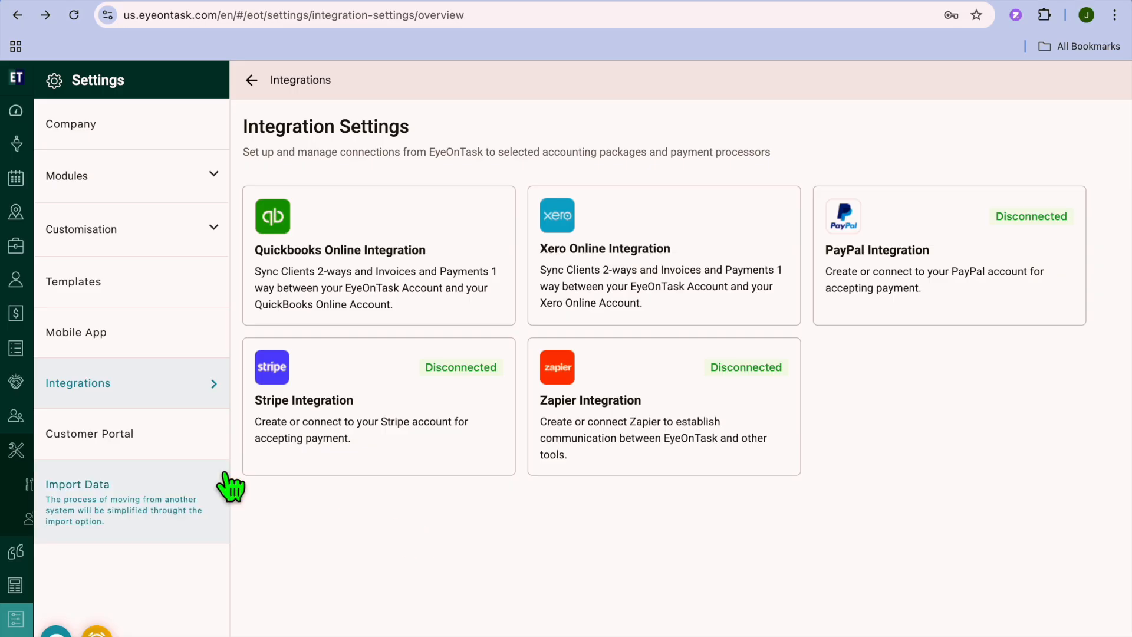
{"action": "left_click", "coordinate": [153, 454]}
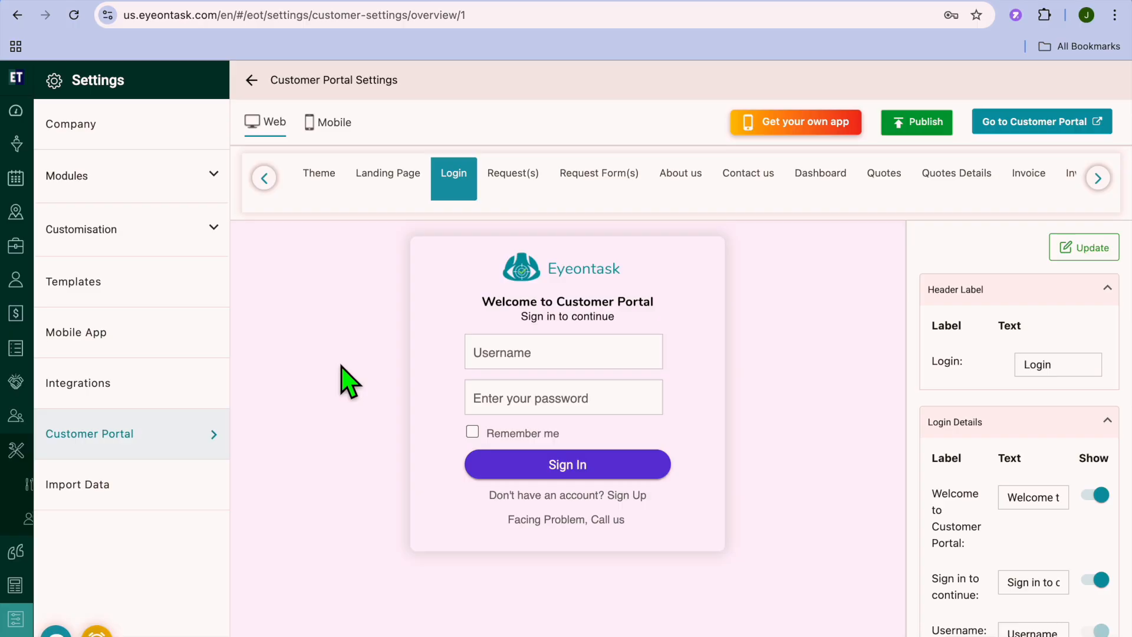
Review the portal's Theme and Landing Page settings, including the request page banner image
{"action": "left_click", "coordinate": [327, 191]}
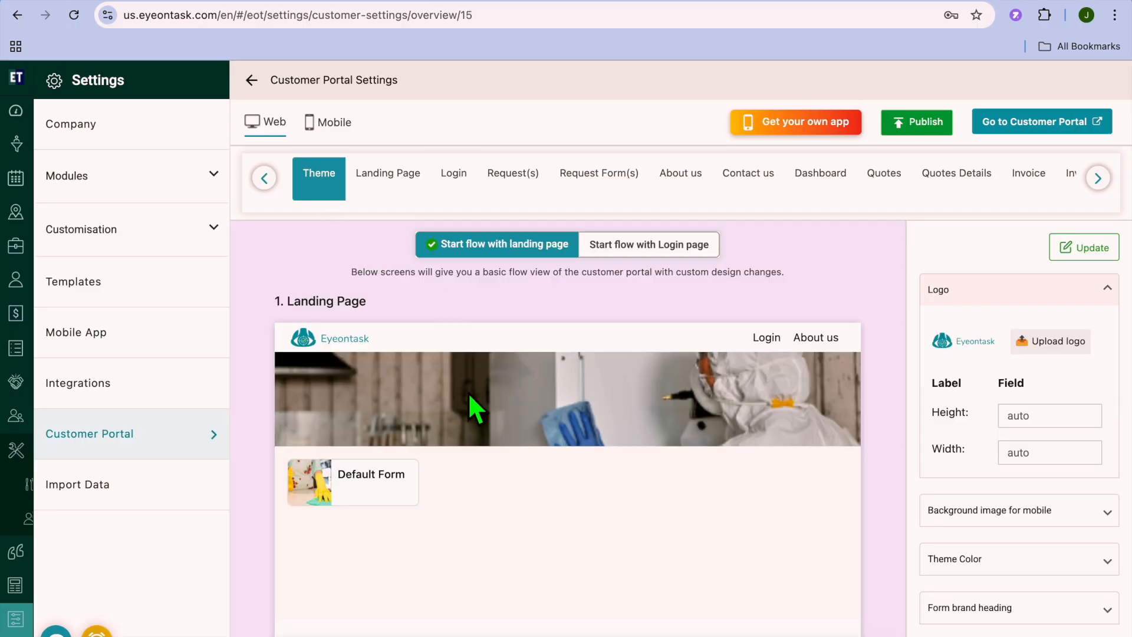
{"action": "scroll", "coordinate": [469, 394], "scroll_direction": "down", "scroll_amount": 15}
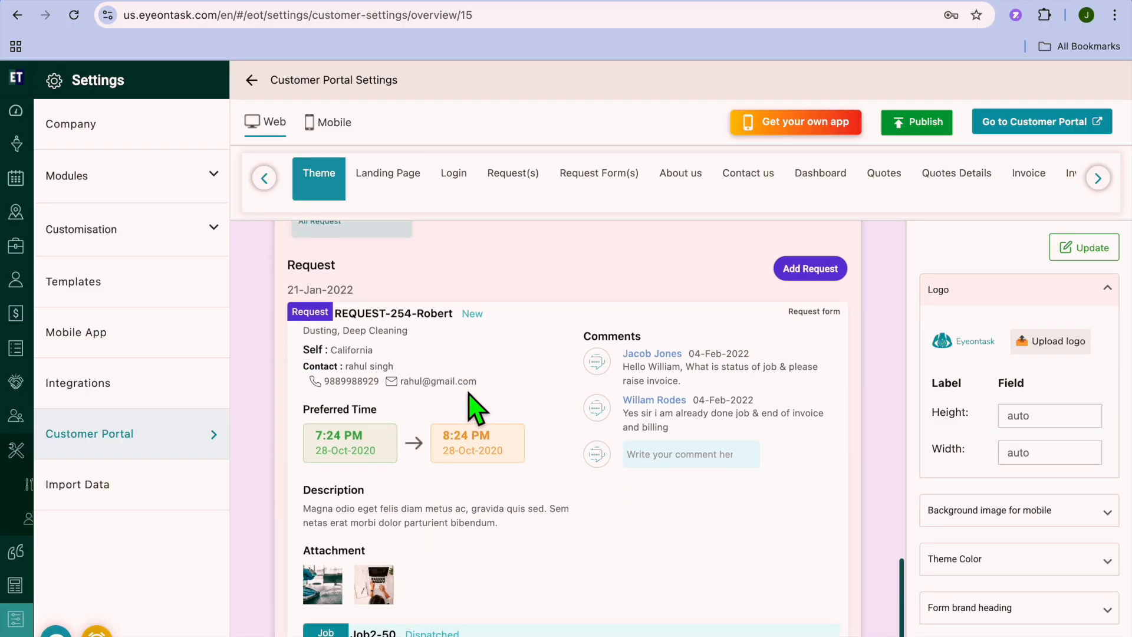
{"action": "scroll", "coordinate": [470, 393], "scroll_direction": "up", "scroll_amount": 15}
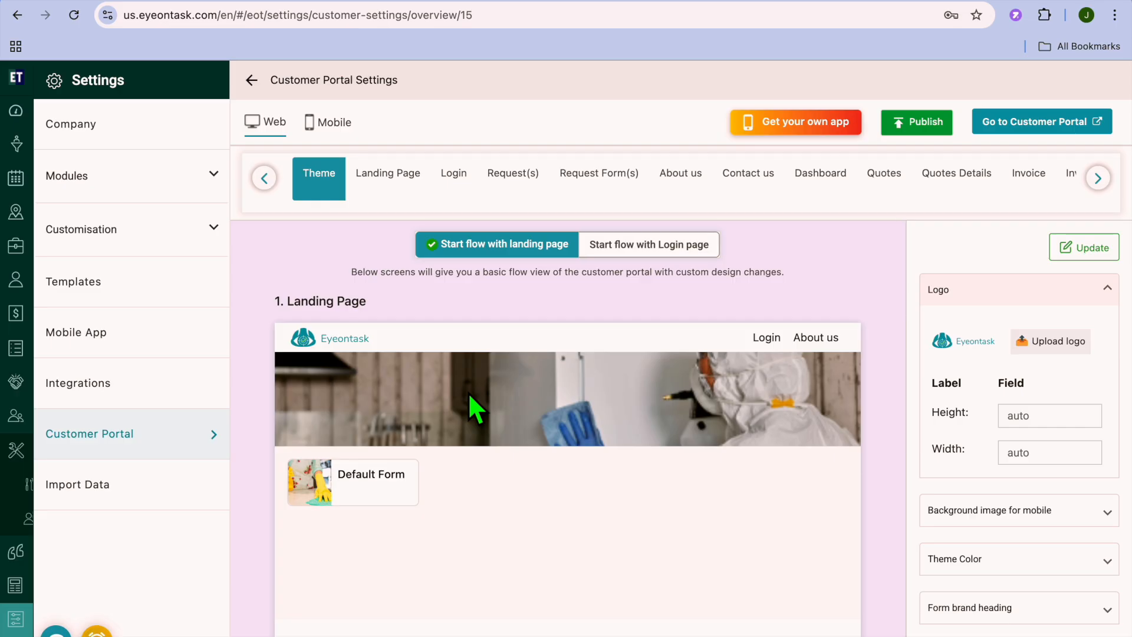
{"action": "left_click", "coordinate": [390, 181]}
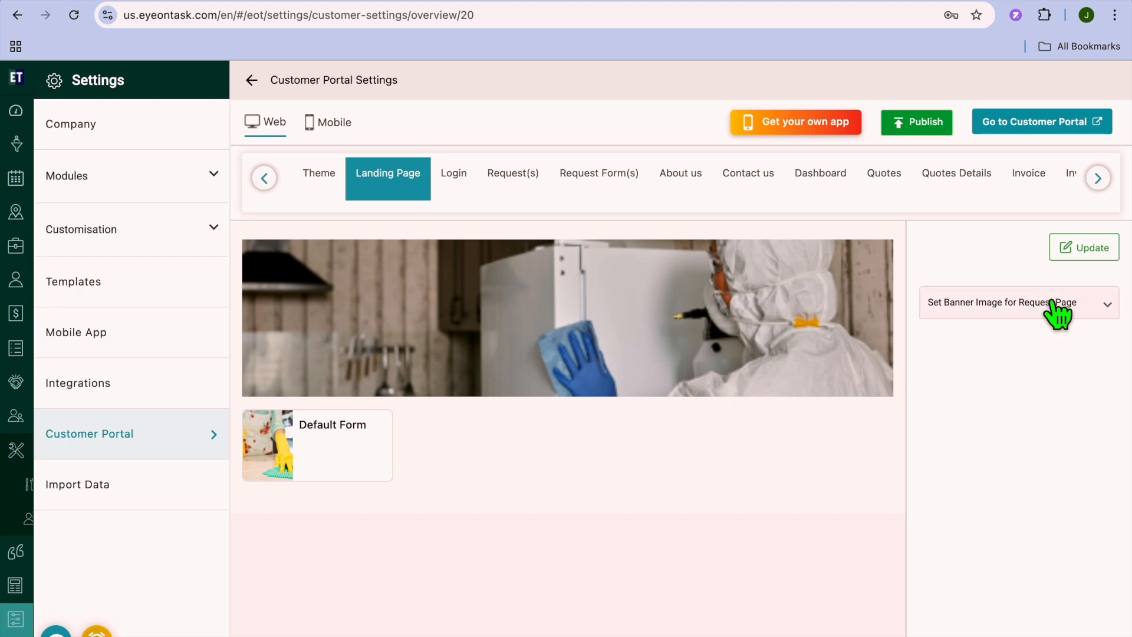
{"action": "left_click", "coordinate": [1083, 303]}
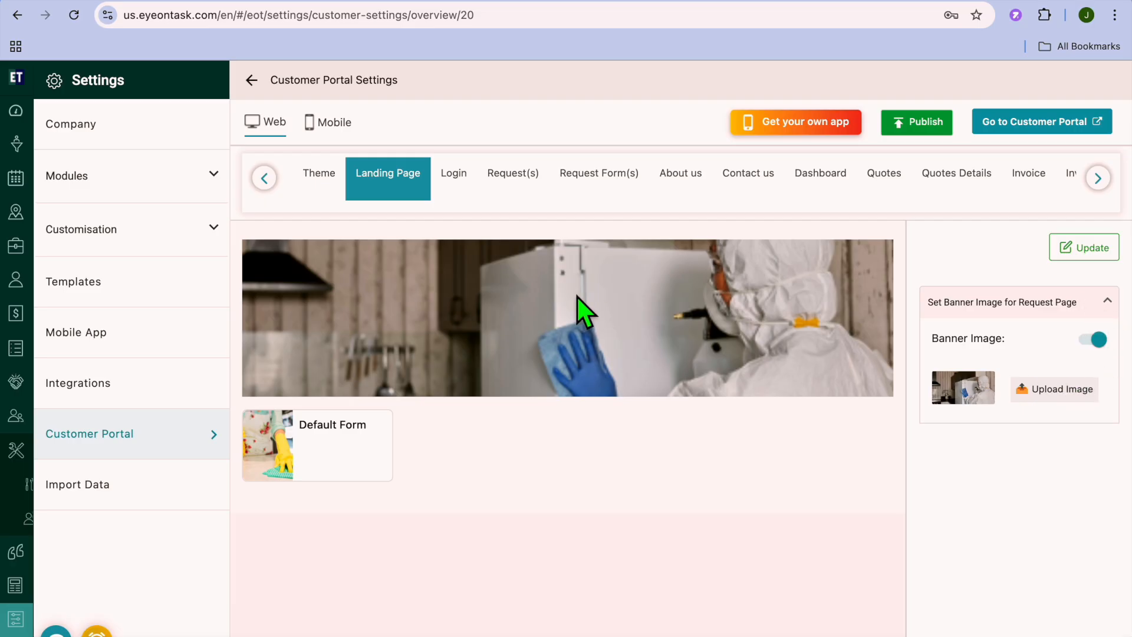
Review the portal Login and Request(s) settings, then try opening the live portal
{"action": "left_click", "coordinate": [454, 179]}
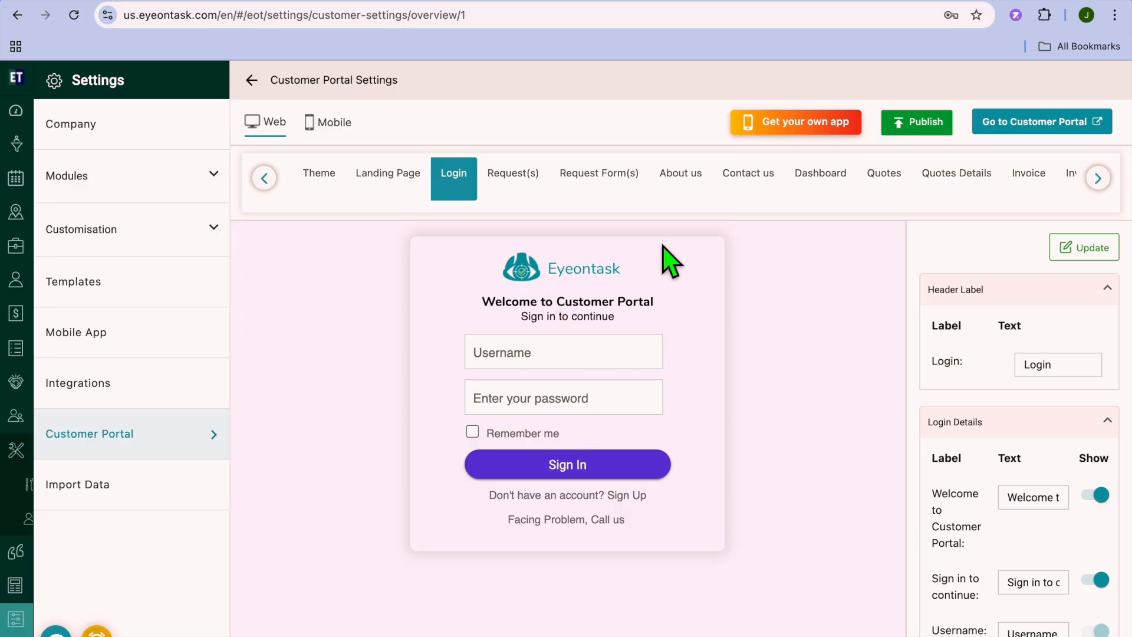
{"action": "left_click", "coordinate": [517, 177]}
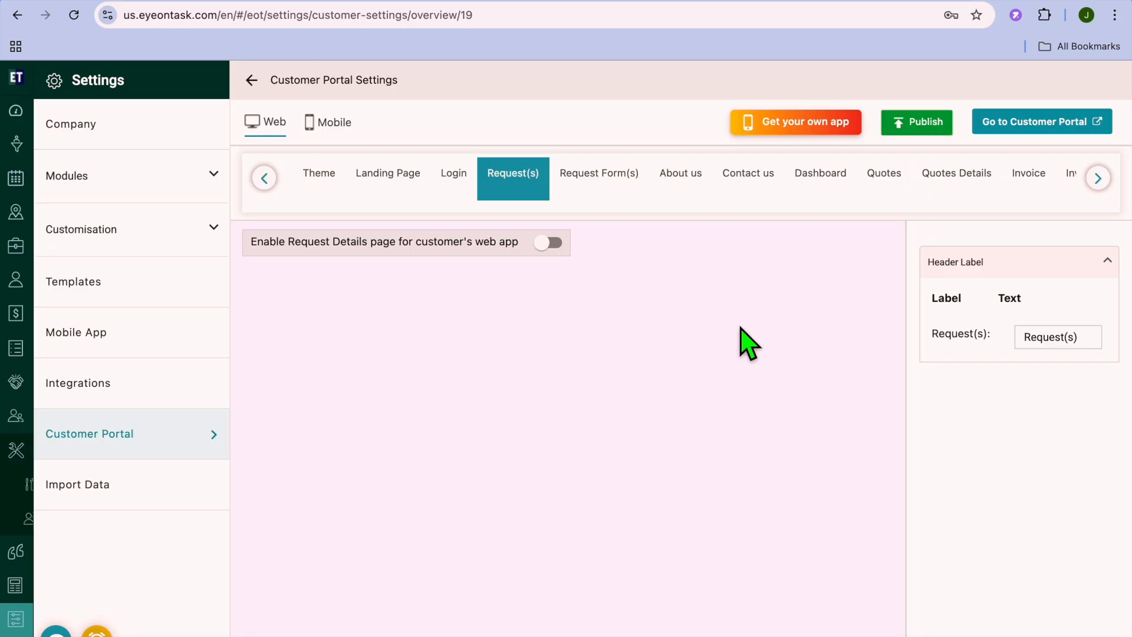
{"action": "left_click", "coordinate": [1039, 122]}
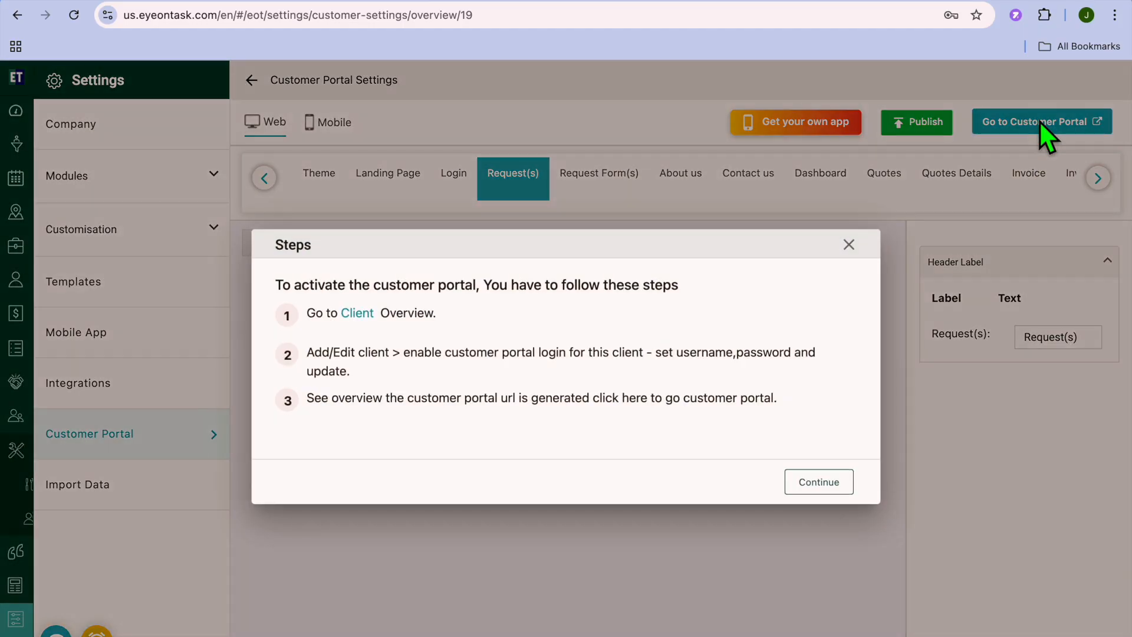
Preview the portal booking page with lawn care added, then return and open Company settings
{"action": "left_click", "coordinate": [826, 489]}
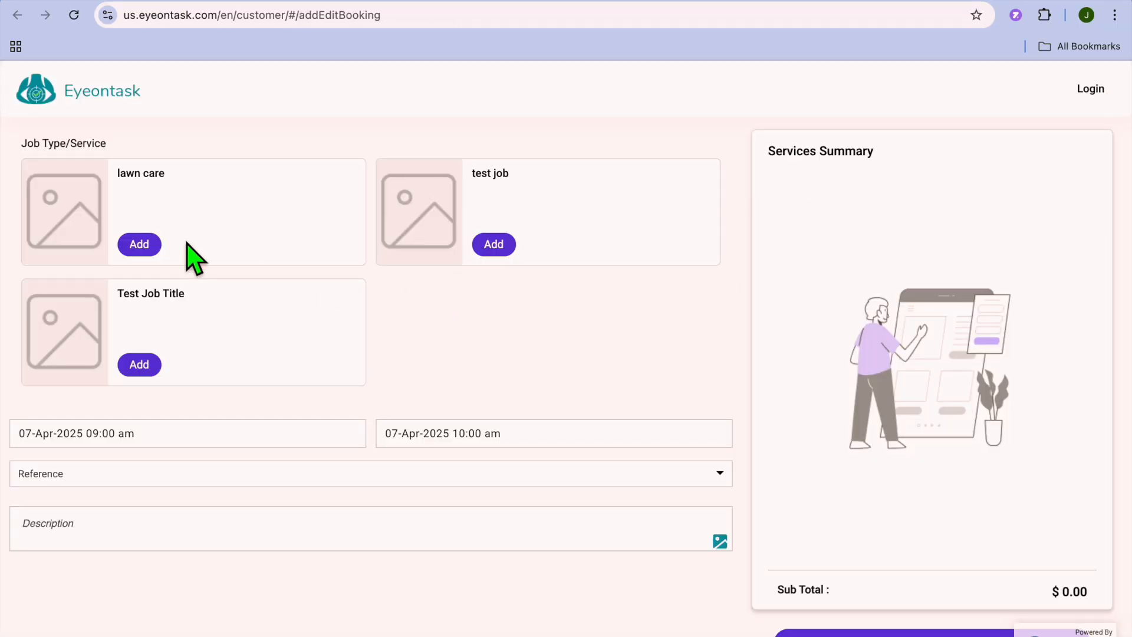
{"action": "left_click", "coordinate": [145, 244]}
{"action": "left_click", "coordinate": [799, 2]}
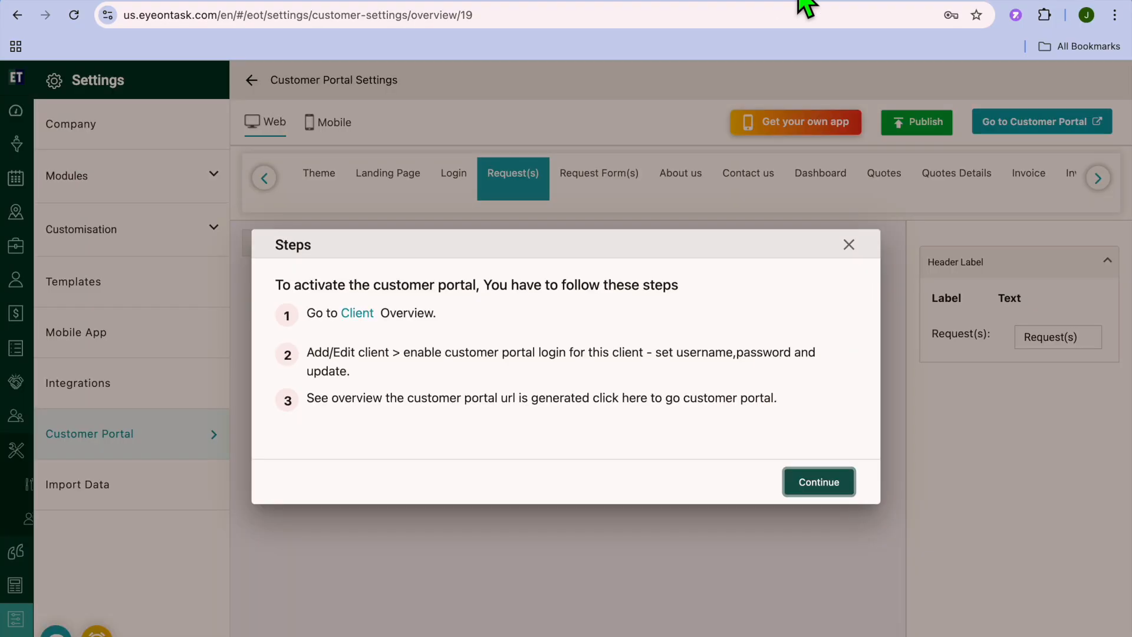
{"action": "left_click", "coordinate": [849, 244]}
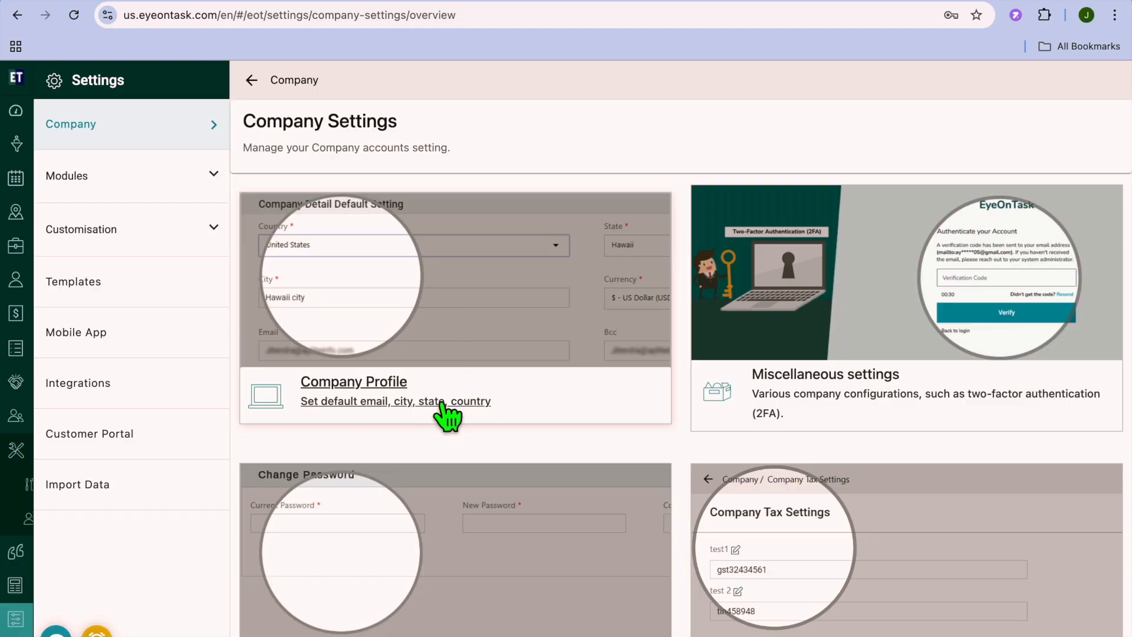
{"action": "left_click", "coordinate": [460, 397]}
Review the company branches list and return to Company Settings
{"action": "scroll", "coordinate": [464, 408], "scroll_direction": "down", "scroll_amount": 8}
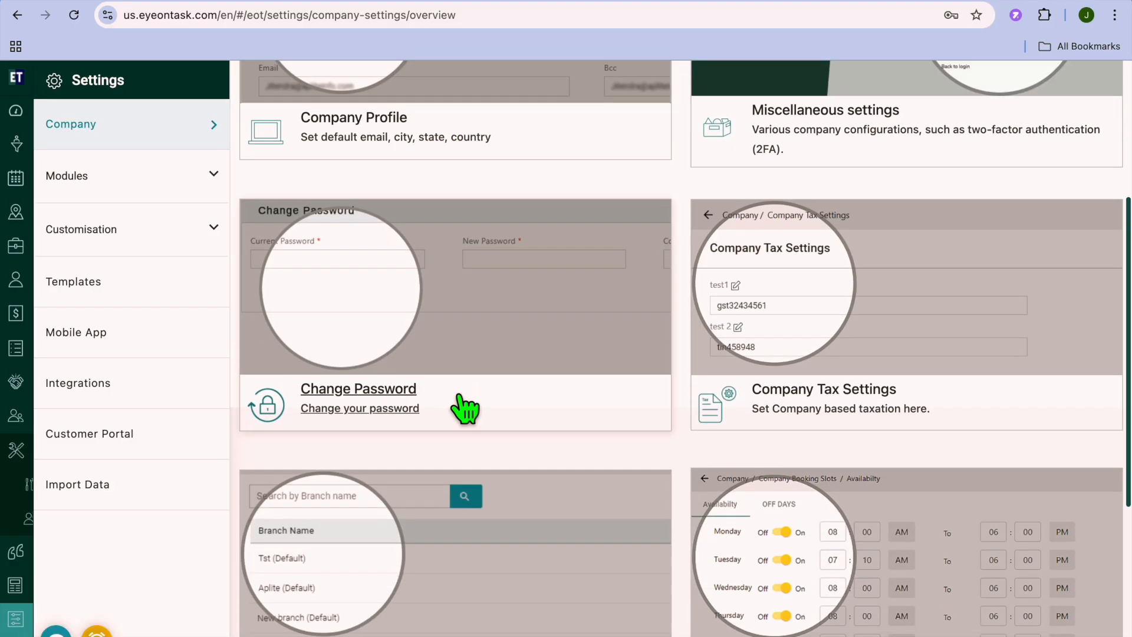
{"action": "scroll", "coordinate": [460, 396], "scroll_direction": "down", "scroll_amount": 2}
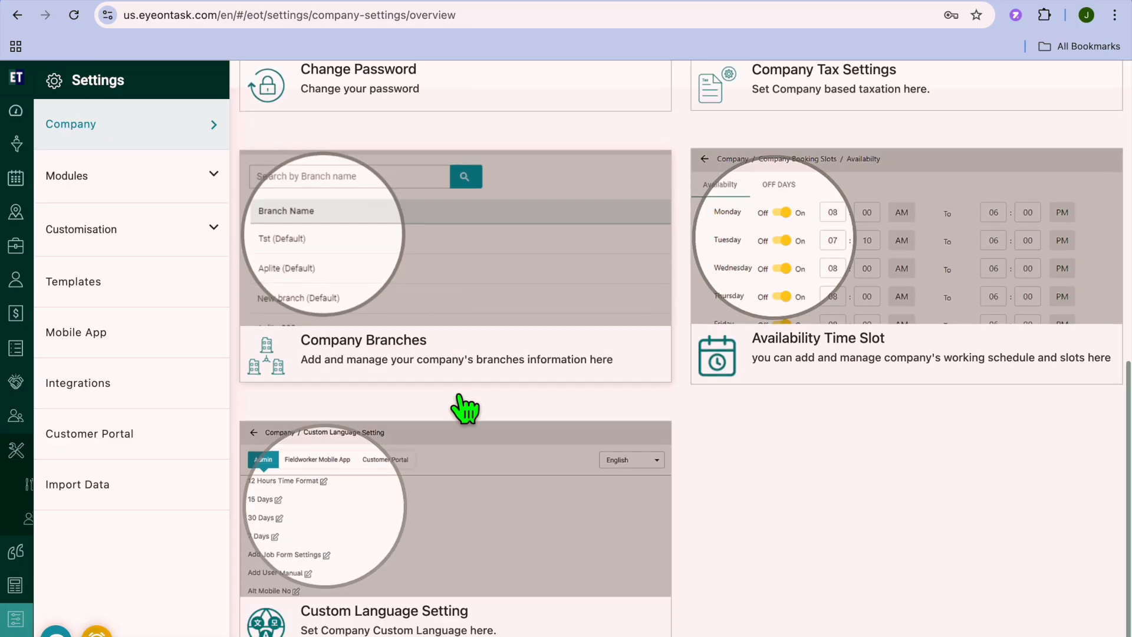
{"action": "left_click", "coordinate": [379, 350]}
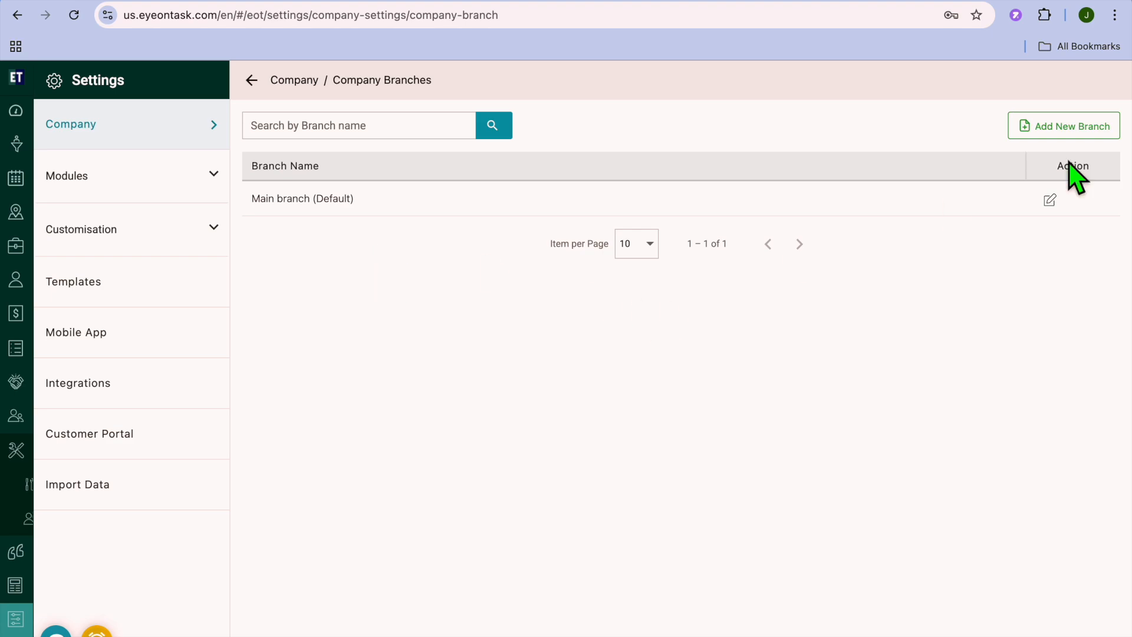
{"action": "left_click", "coordinate": [252, 80]}
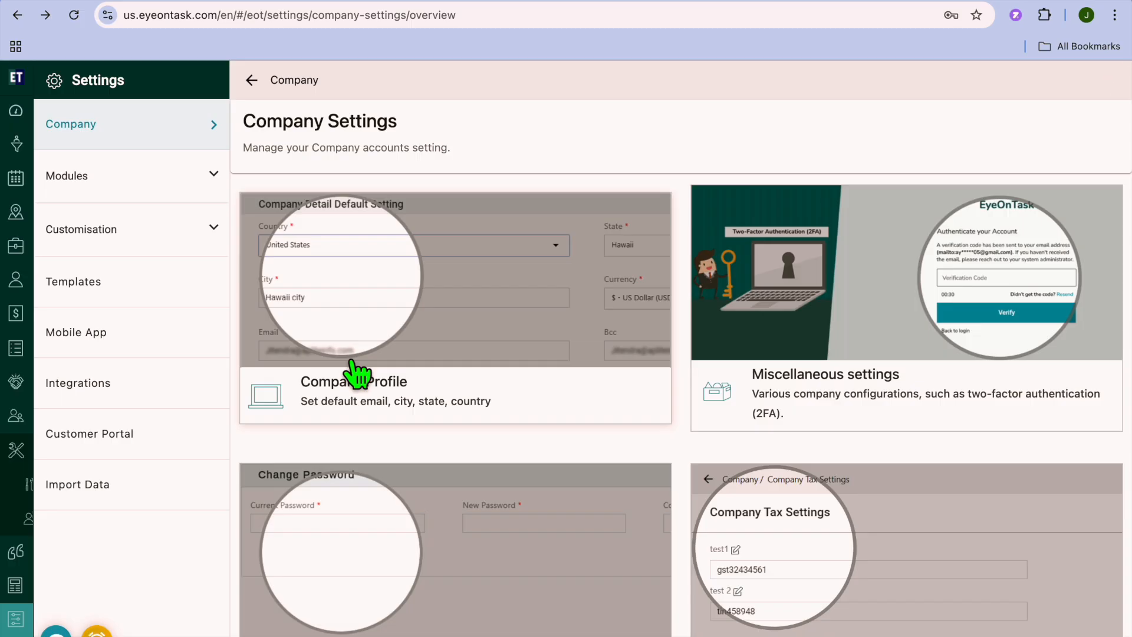
Check the Availability Time Slot hours, 09:00 AM–05:00 PM daily, and return to the overview
{"action": "scroll", "coordinate": [359, 372], "scroll_direction": "down", "scroll_amount": 5}
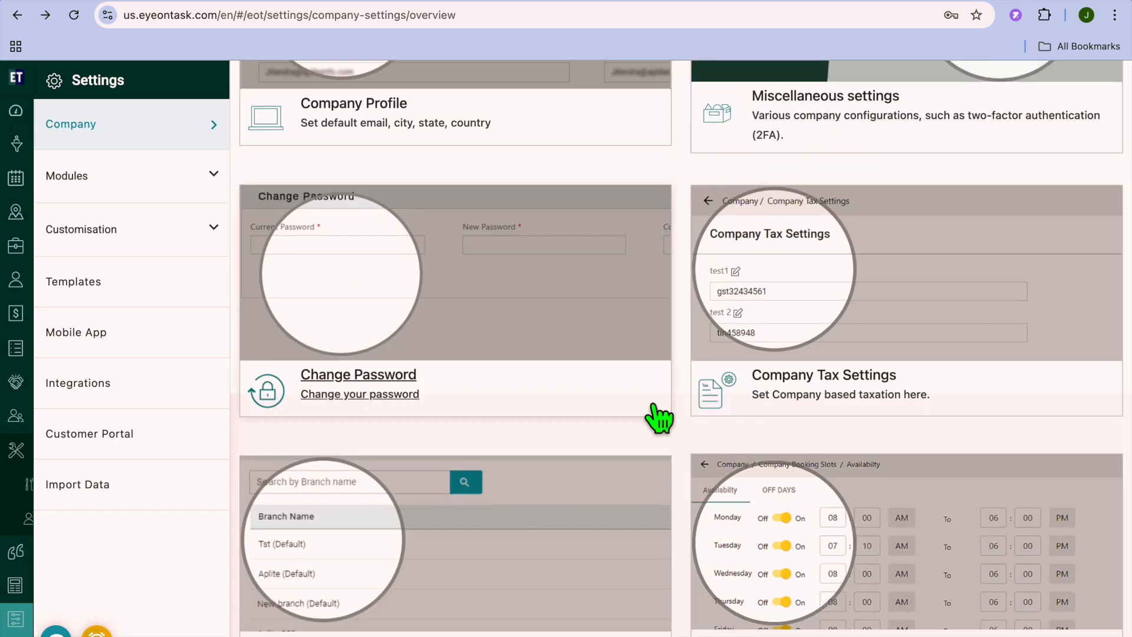
{"action": "scroll", "coordinate": [855, 454], "scroll_direction": "down", "scroll_amount": 4}
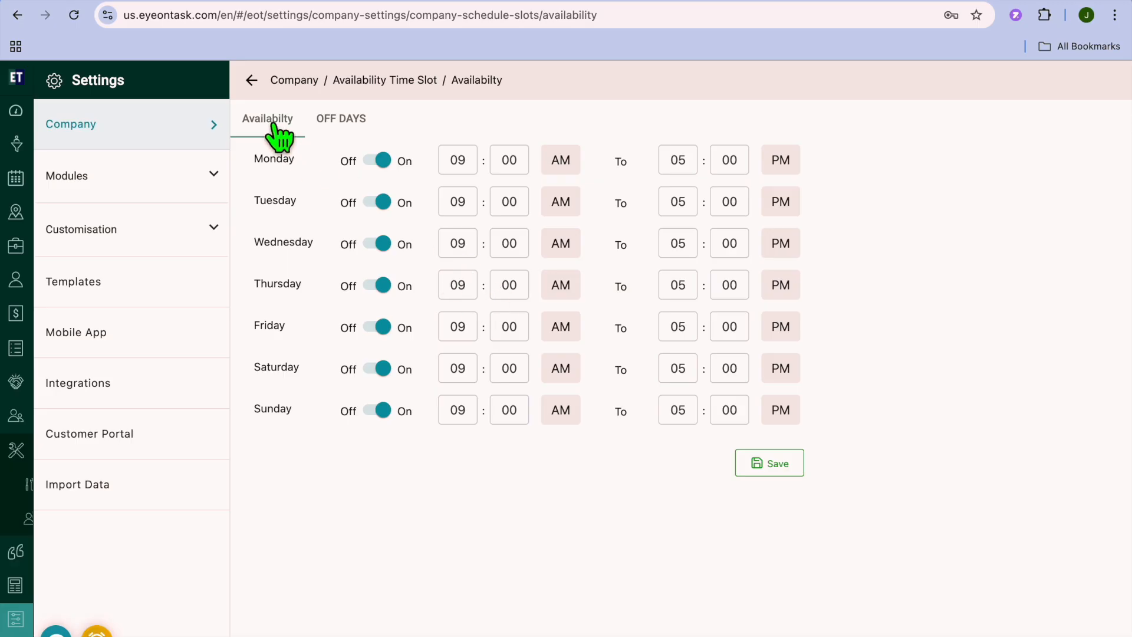
{"action": "left_click", "coordinate": [252, 83]}
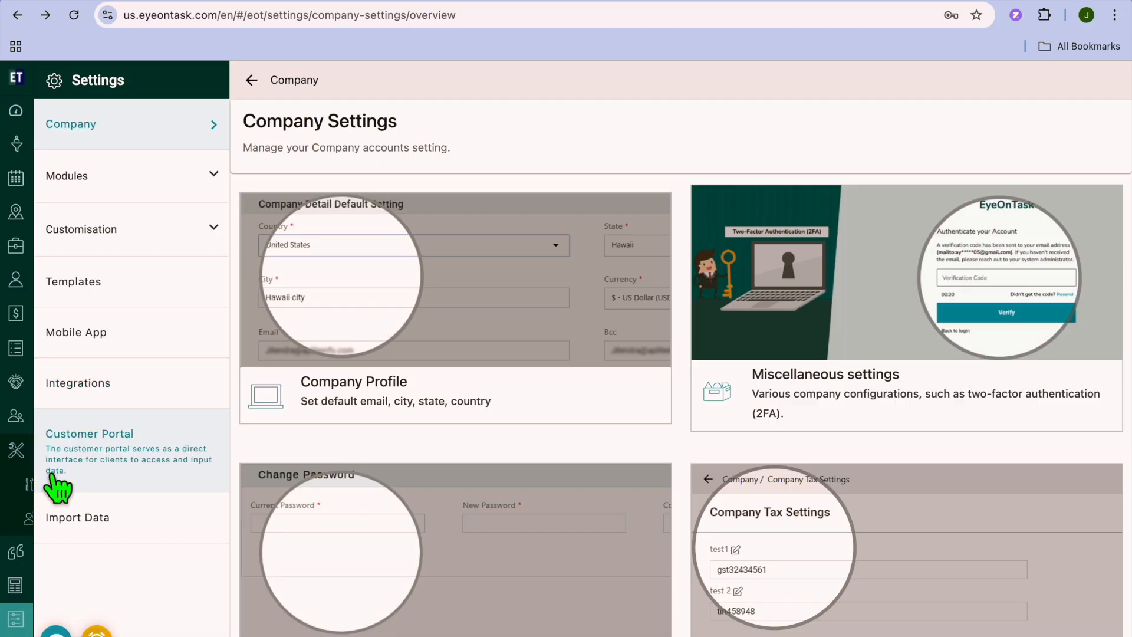
{"action": "mouse_move", "coordinate": [30, 472]}
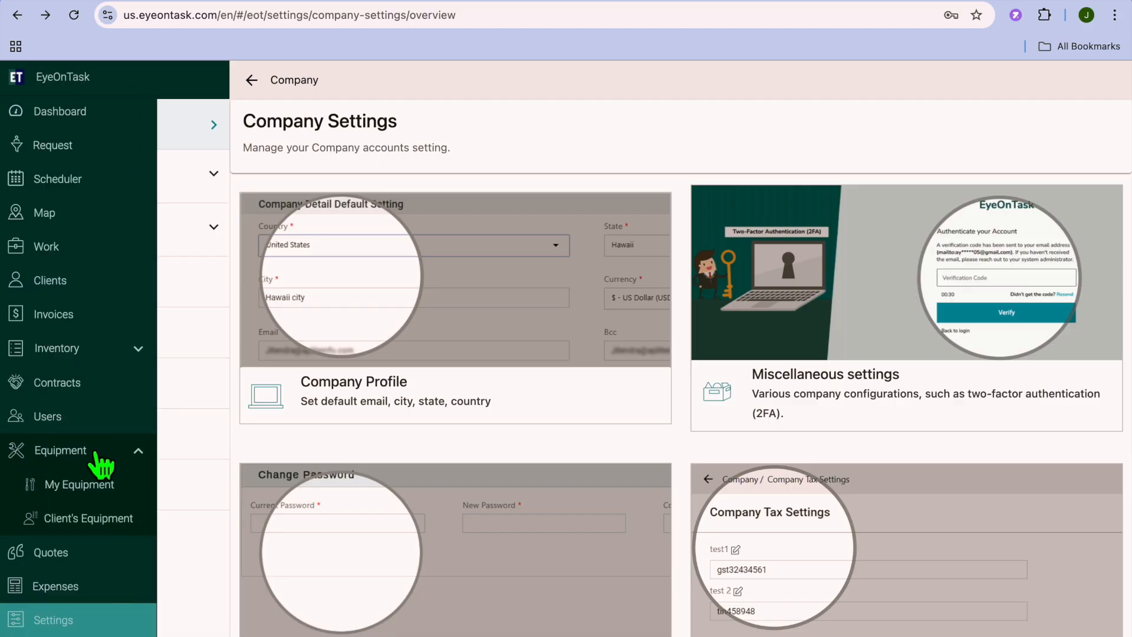
Open Inventory Product(s) and preview the Add Item form without saving
{"action": "left_click", "coordinate": [66, 363]}
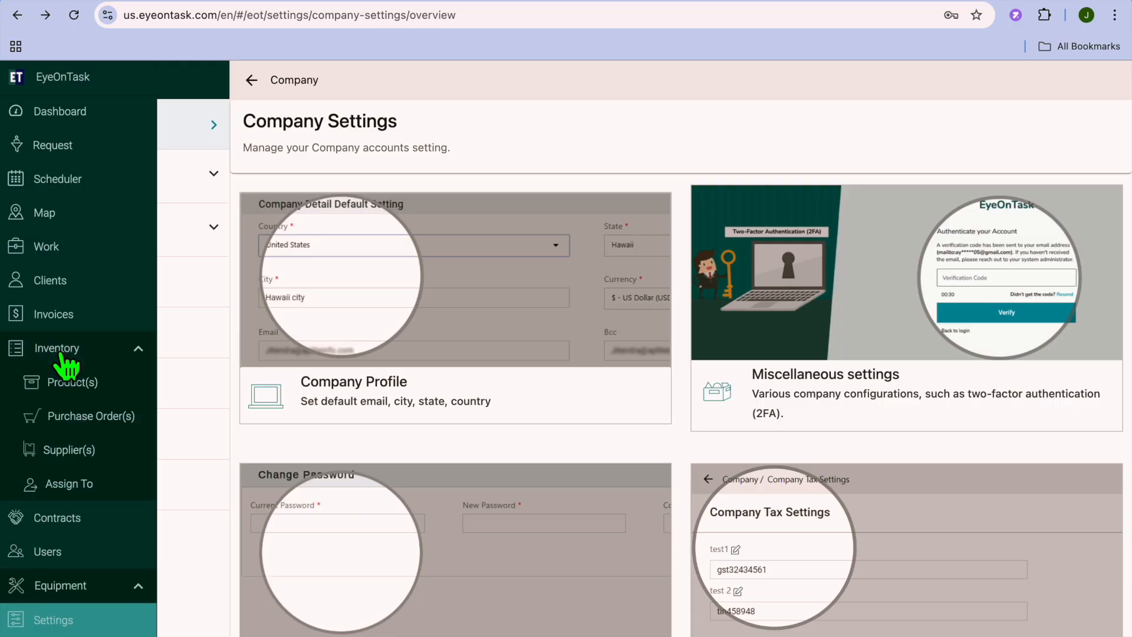
{"action": "left_click", "coordinate": [99, 391]}
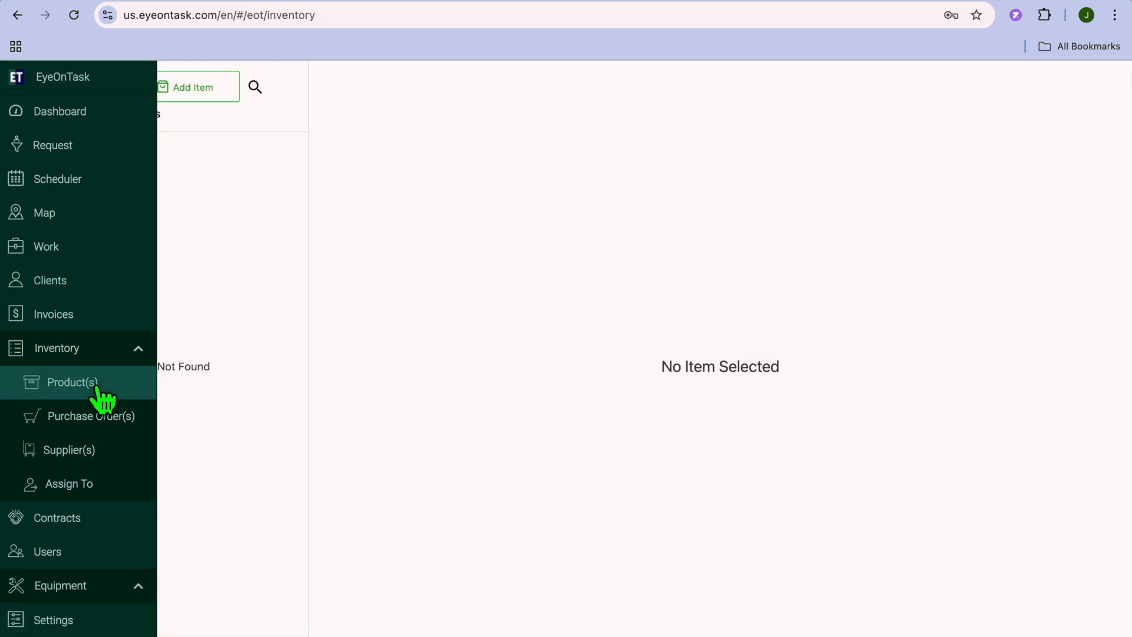
{"action": "left_click", "coordinate": [196, 94]}
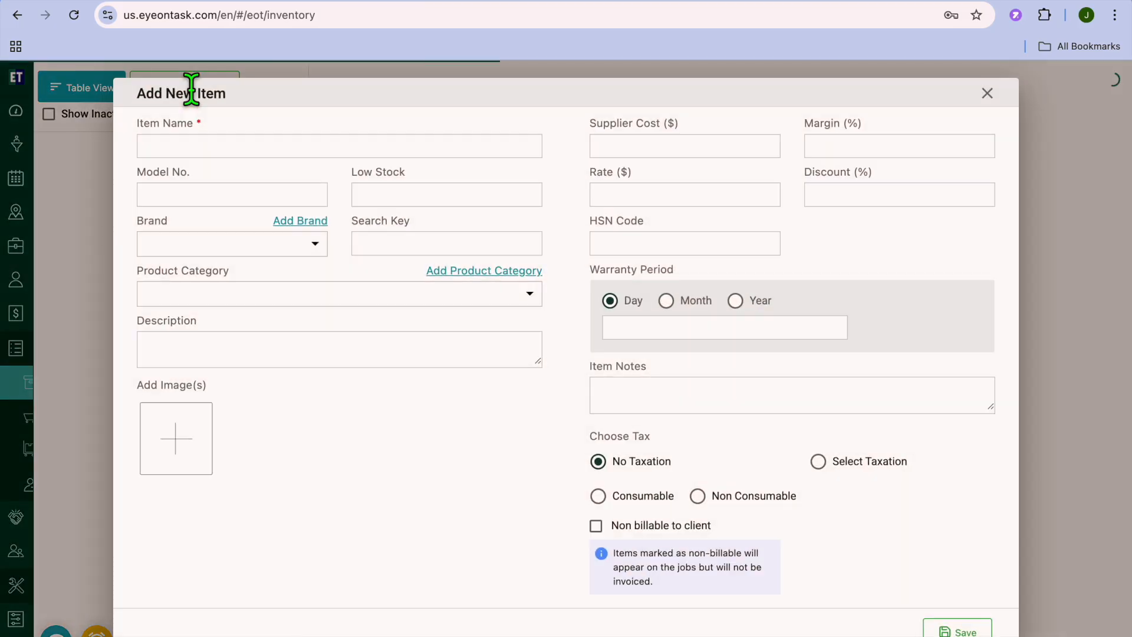
{"action": "left_click", "coordinate": [986, 93]}
Show the Purchase Order(s) page, which has no purchase orders
{"action": "mouse_move", "coordinate": [8, 418]}
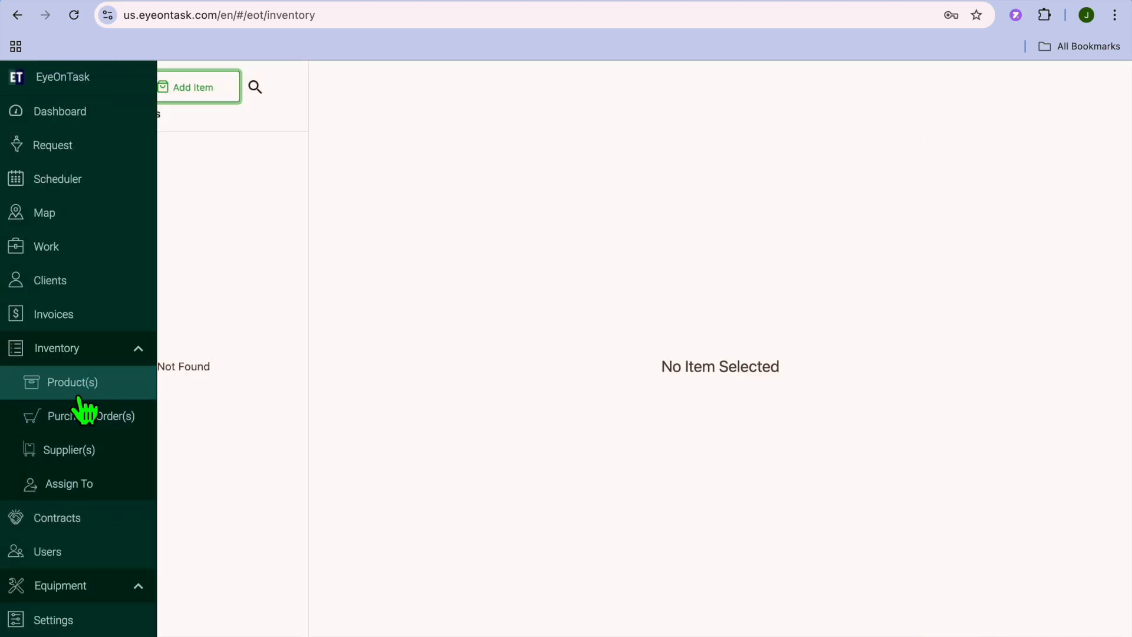
{"action": "left_click", "coordinate": [111, 424]}
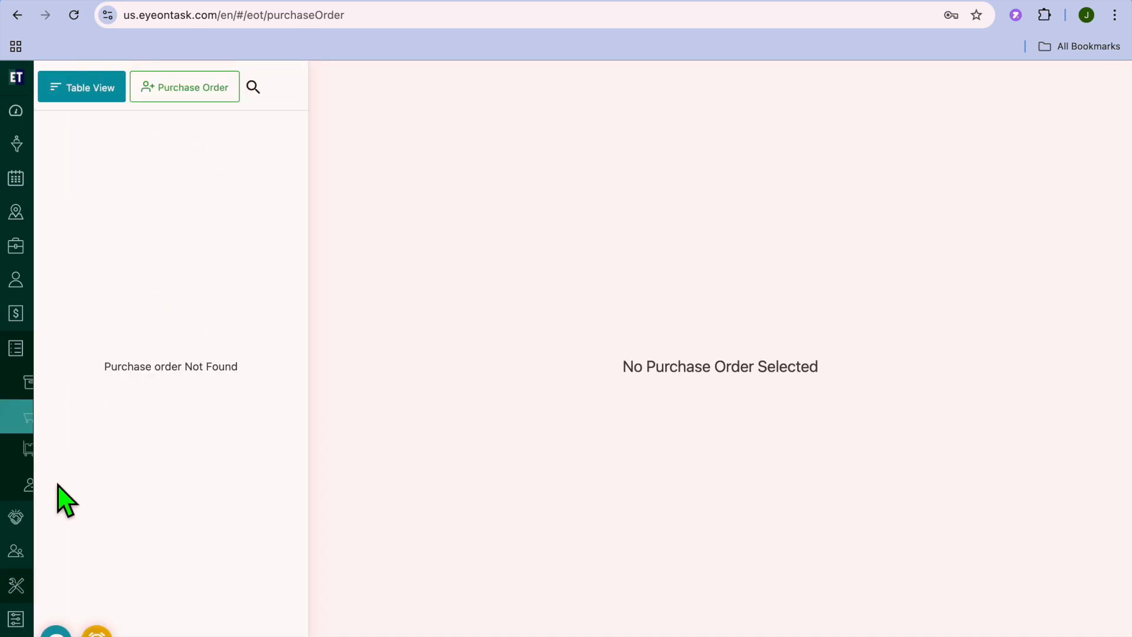
{"action": "mouse_move", "coordinate": [25, 450]}
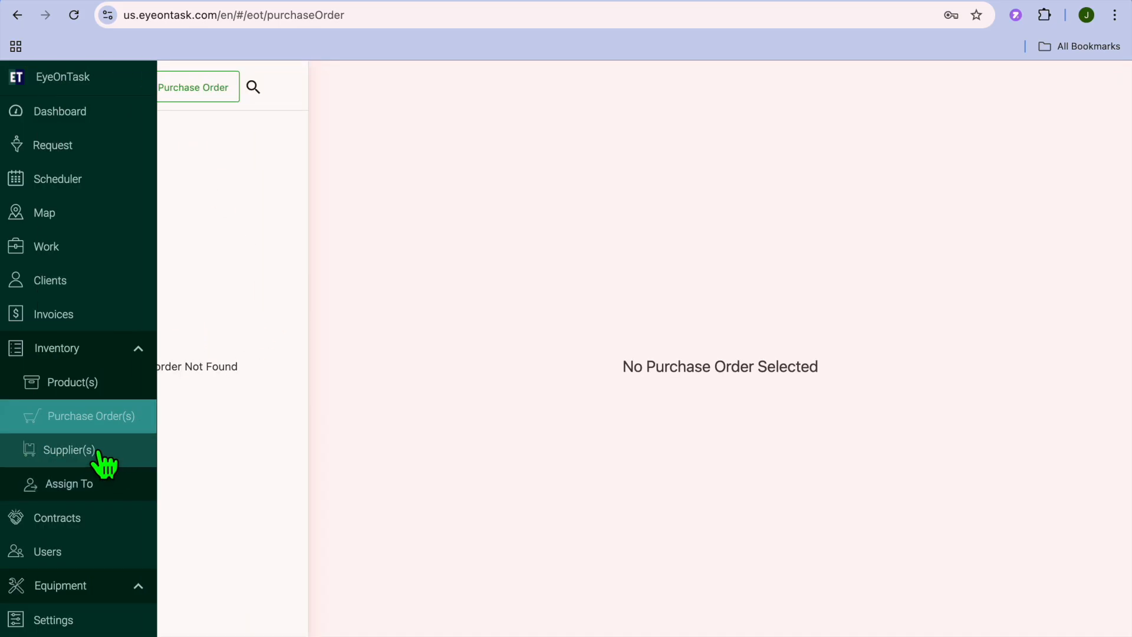
{"action": "scroll", "coordinate": [109, 503], "scroll_direction": "down", "scroll_amount": 5}
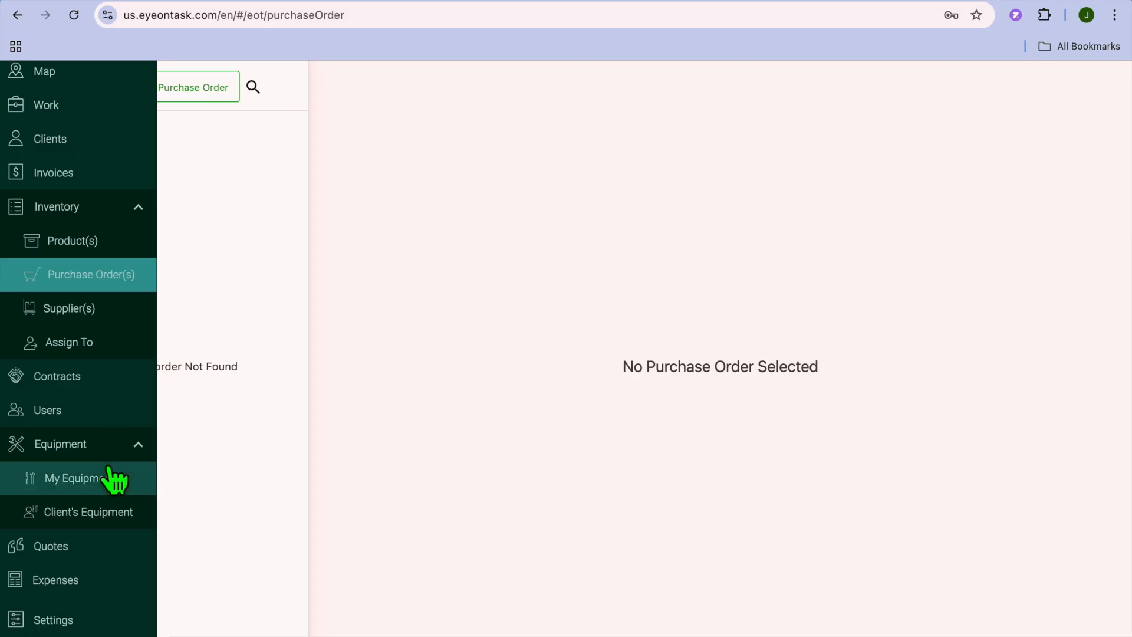
{"action": "scroll", "coordinate": [112, 475], "scroll_direction": "down", "scroll_amount": 1}
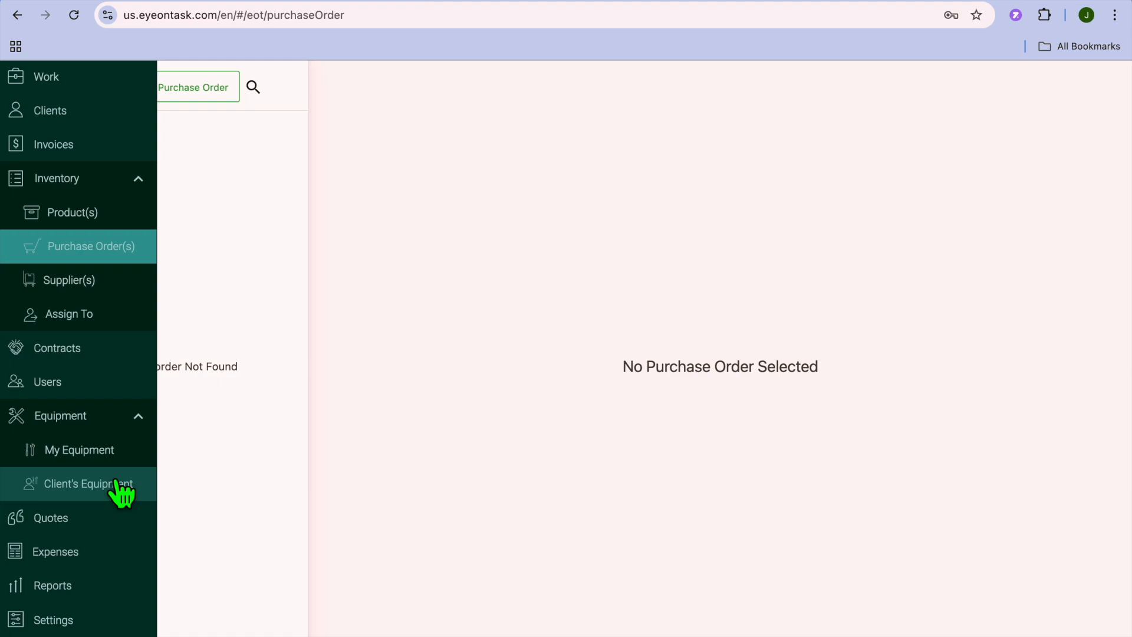
Visit the Expenses page, then go to the Quotes list
{"action": "left_click", "coordinate": [72, 552]}
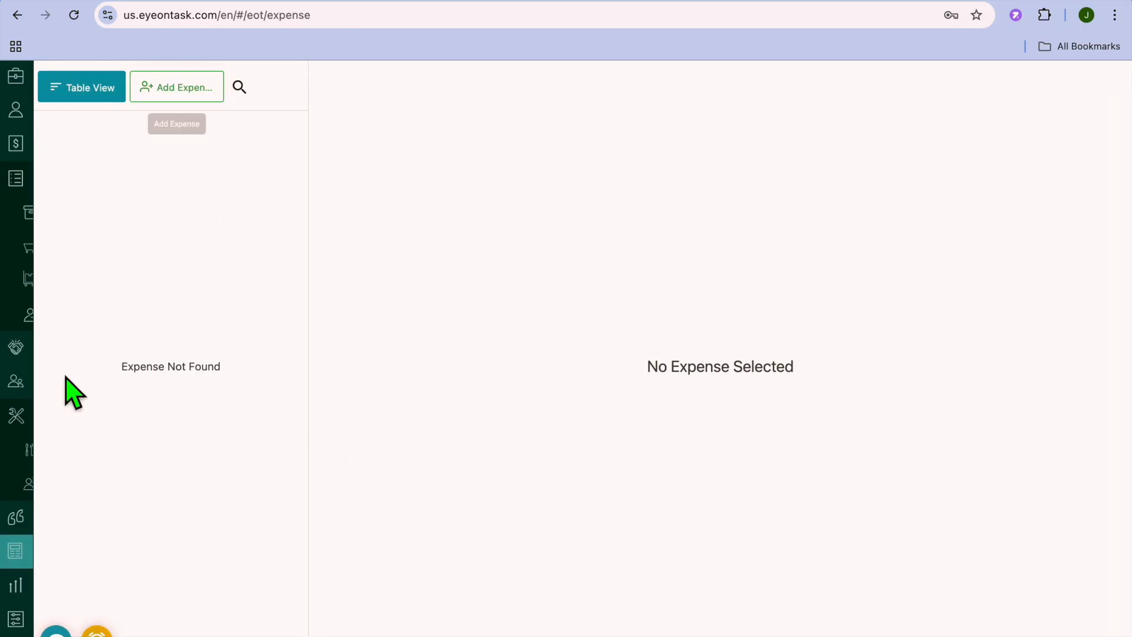
{"action": "mouse_move", "coordinate": [12, 539]}
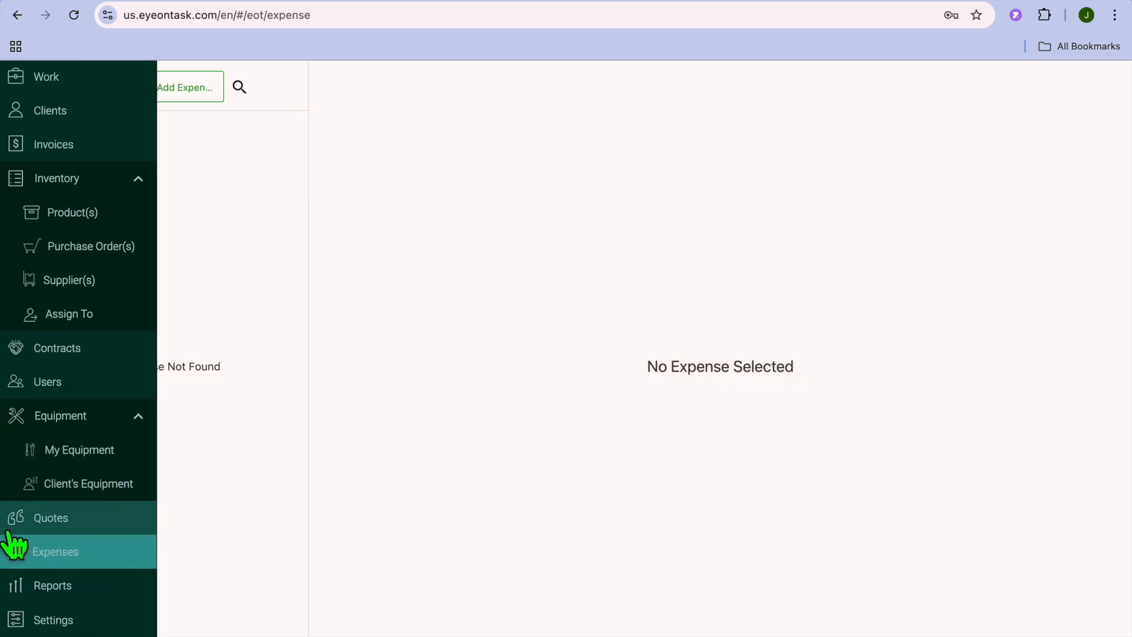
{"action": "left_click", "coordinate": [70, 519]}
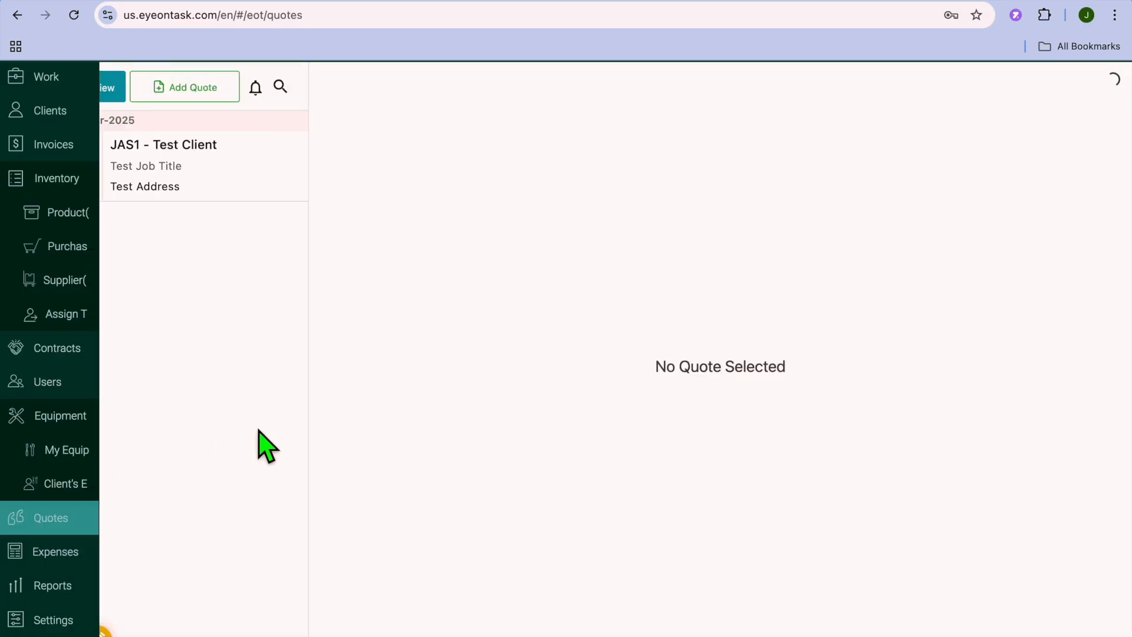
Preview the Add Quote form, close it unsaved, then open the Reports page
{"action": "left_click", "coordinate": [208, 95]}
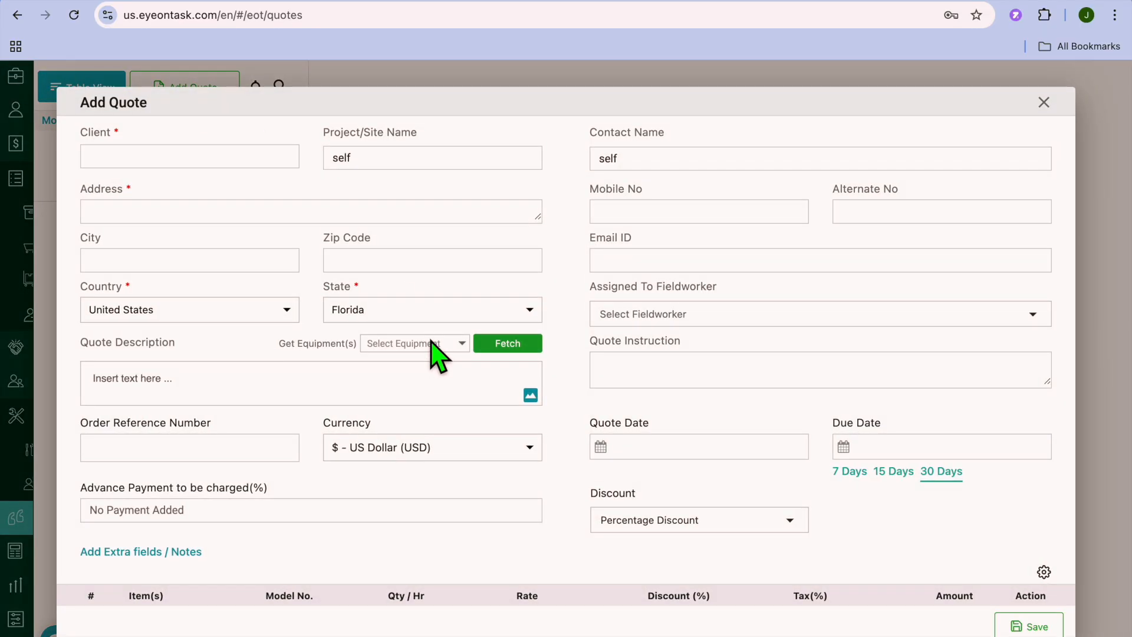
{"action": "scroll", "coordinate": [433, 351], "scroll_direction": "down", "scroll_amount": 4}
{"action": "scroll", "coordinate": [433, 351], "scroll_direction": "up", "scroll_amount": 4}
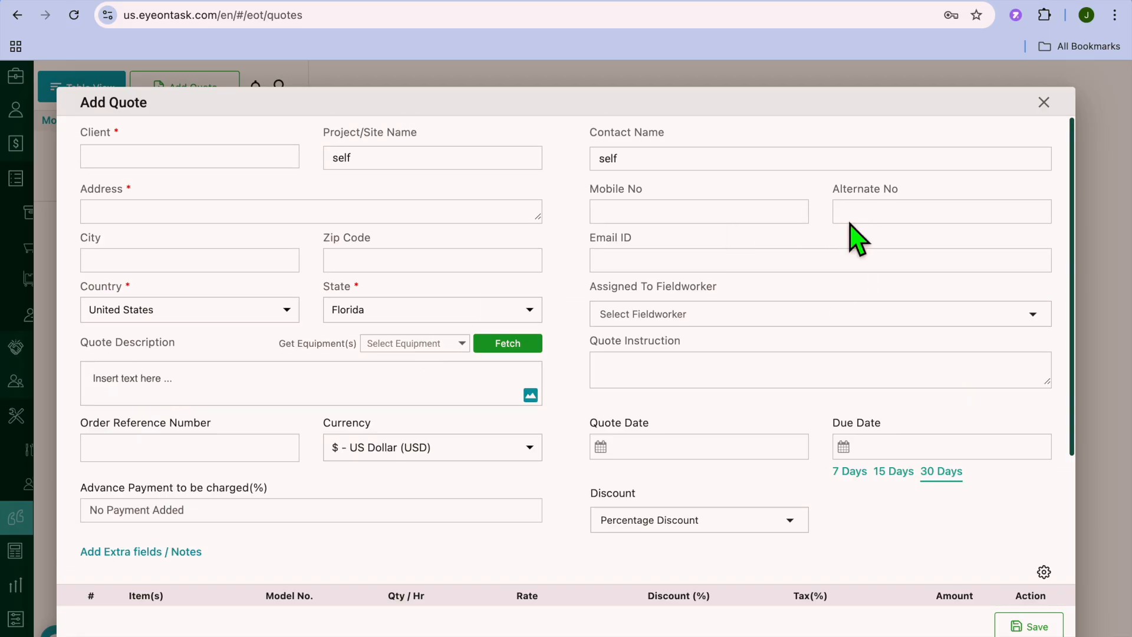
{"action": "left_click", "coordinate": [1044, 103]}
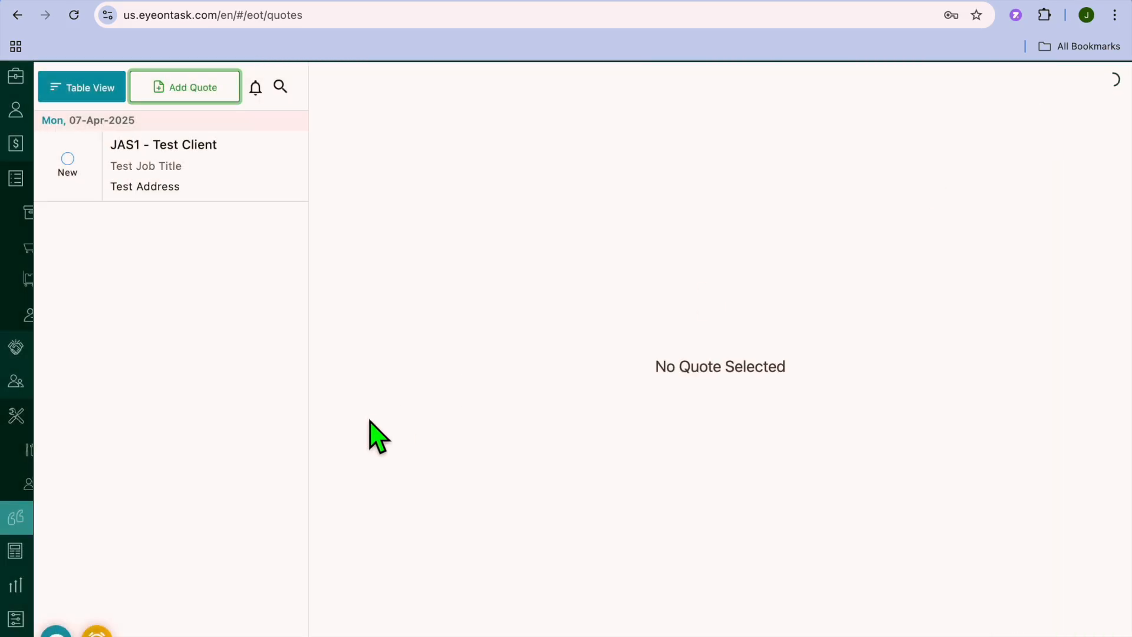
{"action": "mouse_move", "coordinate": [16, 601]}
{"action": "left_click", "coordinate": [59, 592]}
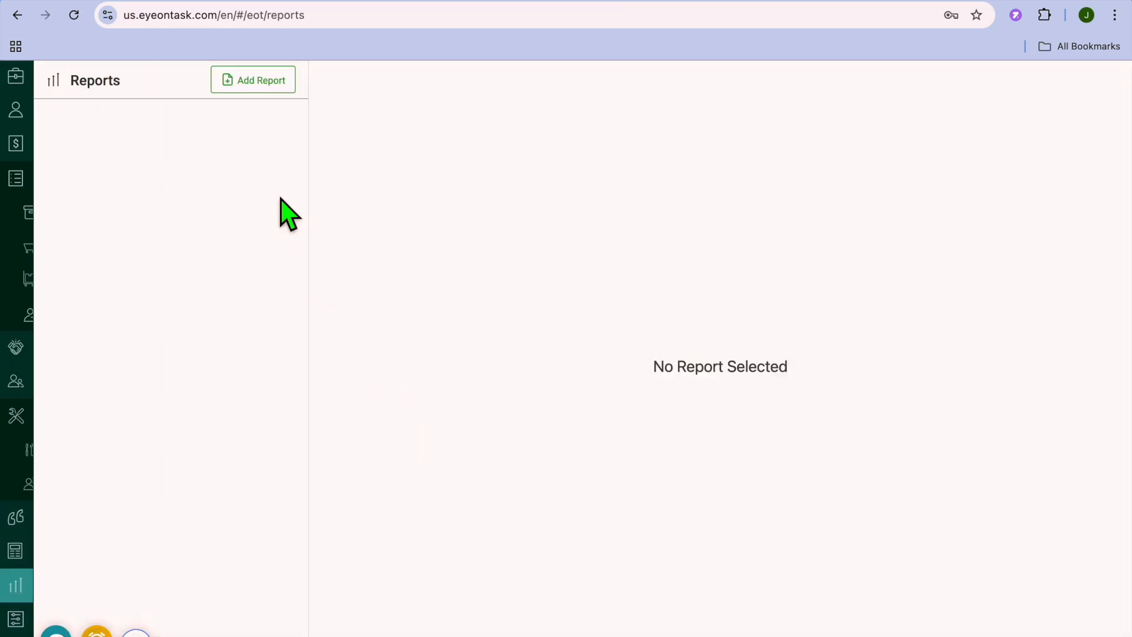
Preview a new User(s) Check In/Check Out Report, then return to the dashboard showing 2 jobs, 3 users, 2 clients
{"action": "left_click", "coordinate": [259, 88]}
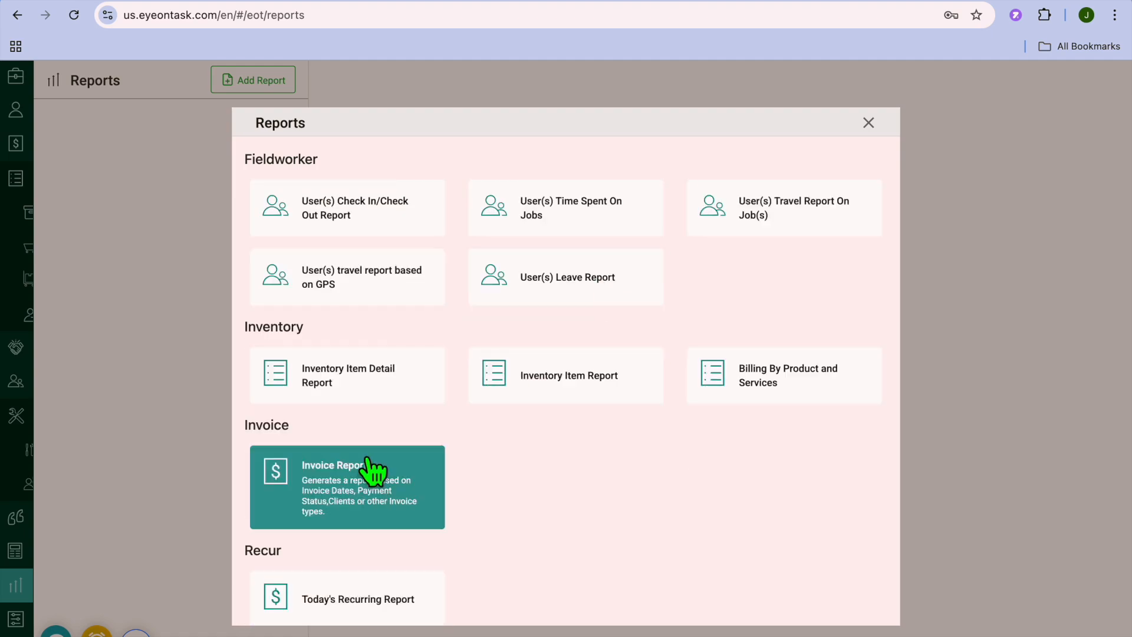
{"action": "left_click", "coordinate": [355, 213]}
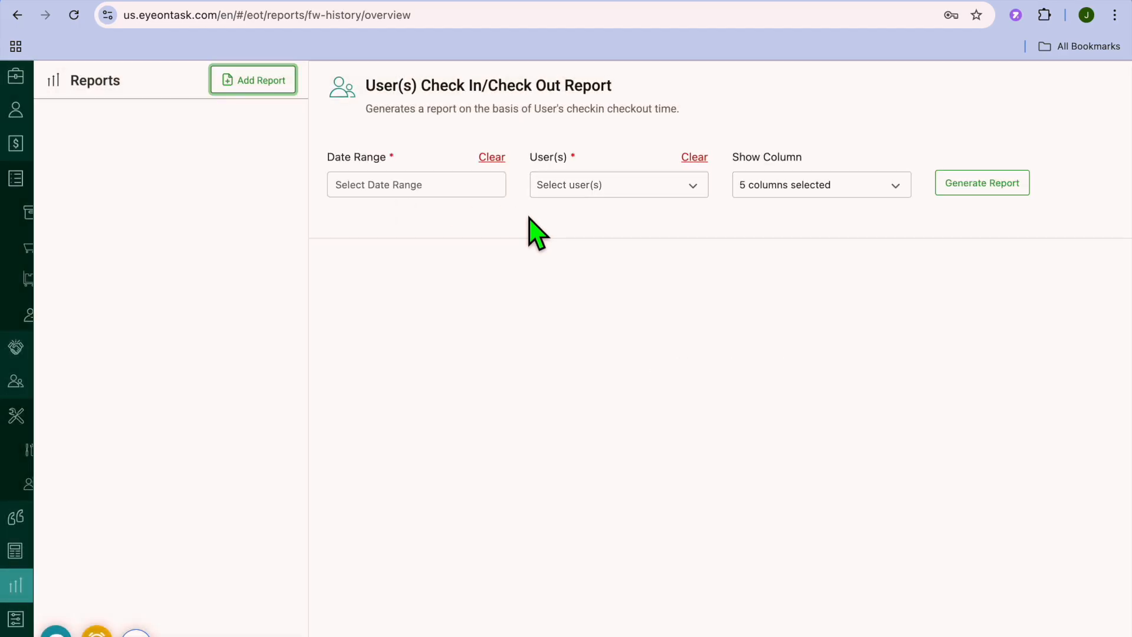
{"action": "mouse_move", "coordinate": [30, 118]}
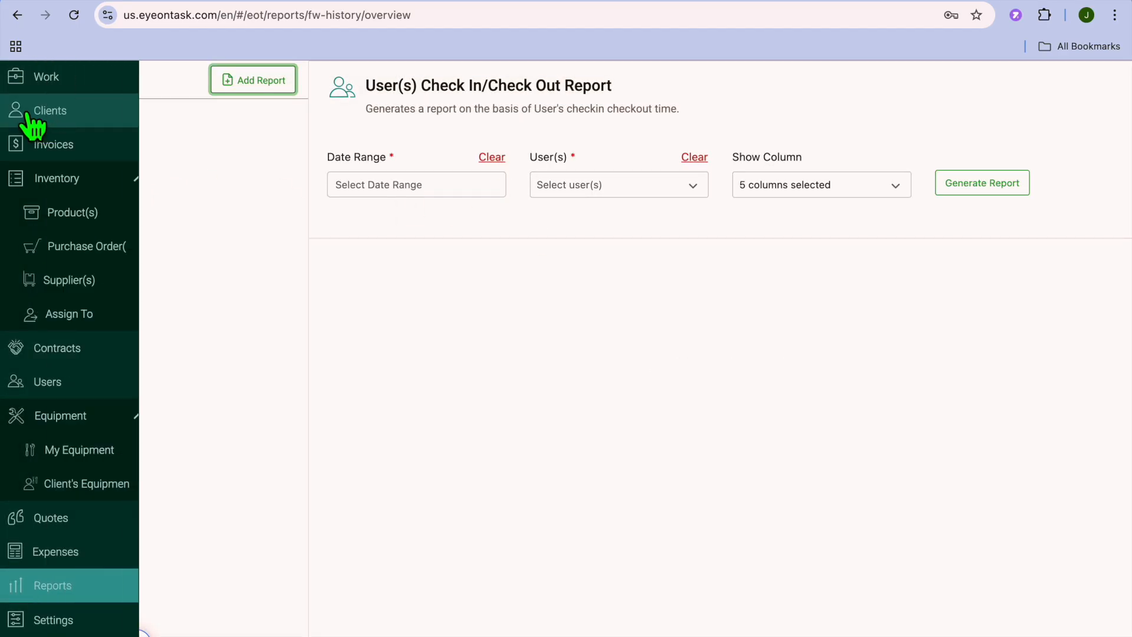
{"action": "scroll", "coordinate": [56, 193], "scroll_direction": "up", "scroll_amount": 3}
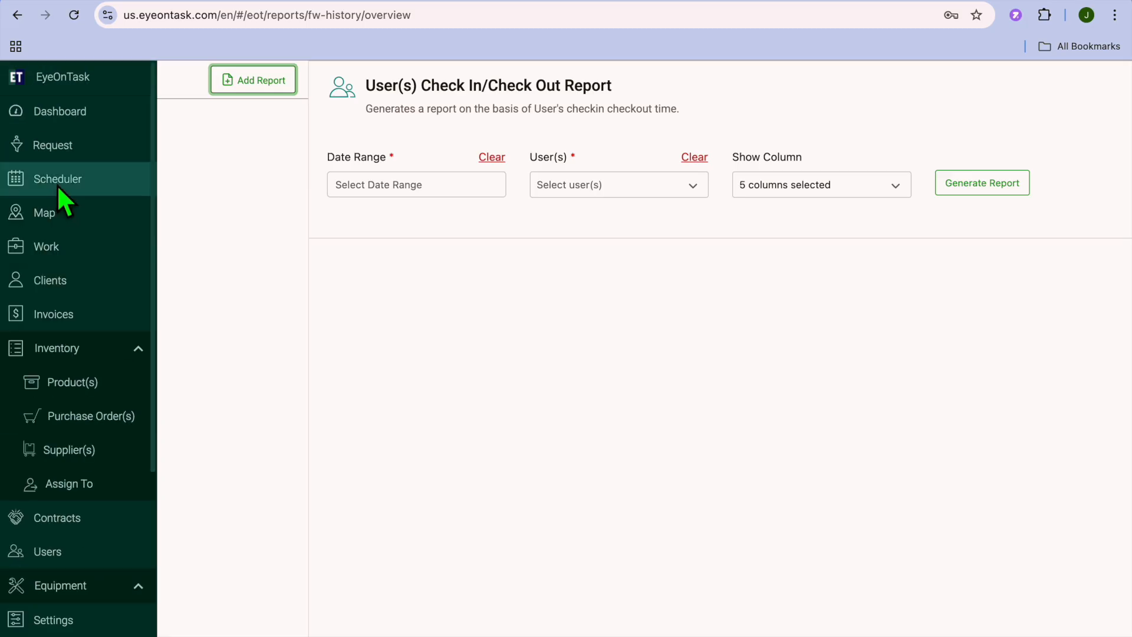
{"action": "left_click", "coordinate": [81, 119]}
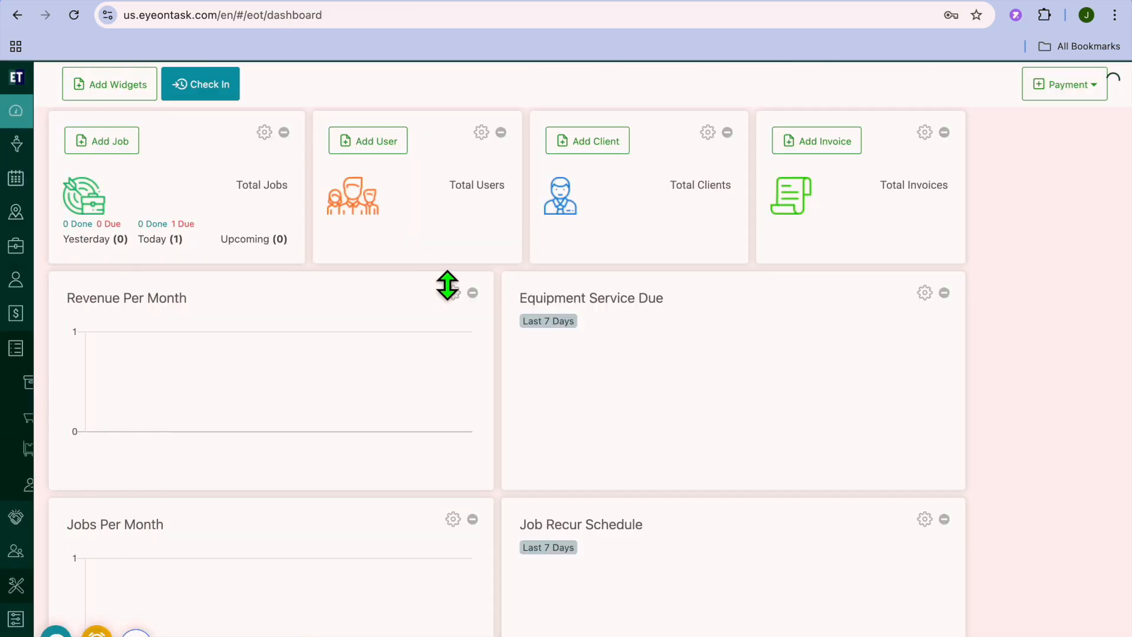